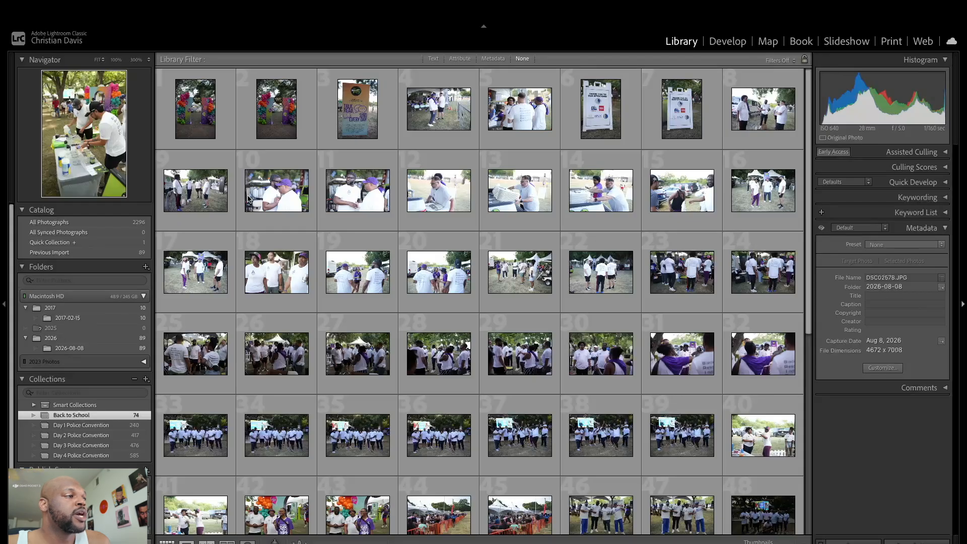
- Open the first photo of the Back to School collection enlarged and compare it with the shots that follow
double_click(186, 110)
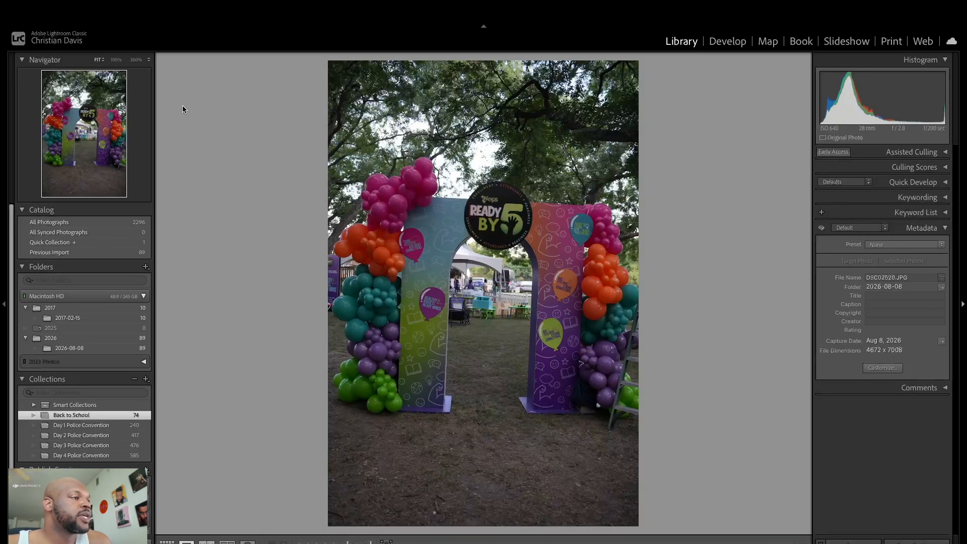
key(Right)
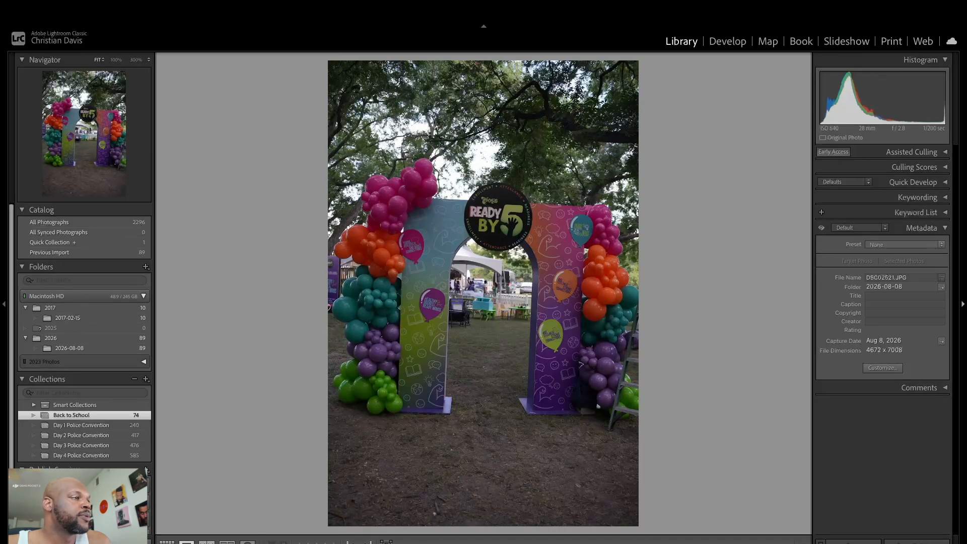
key(Left)
key(Right)
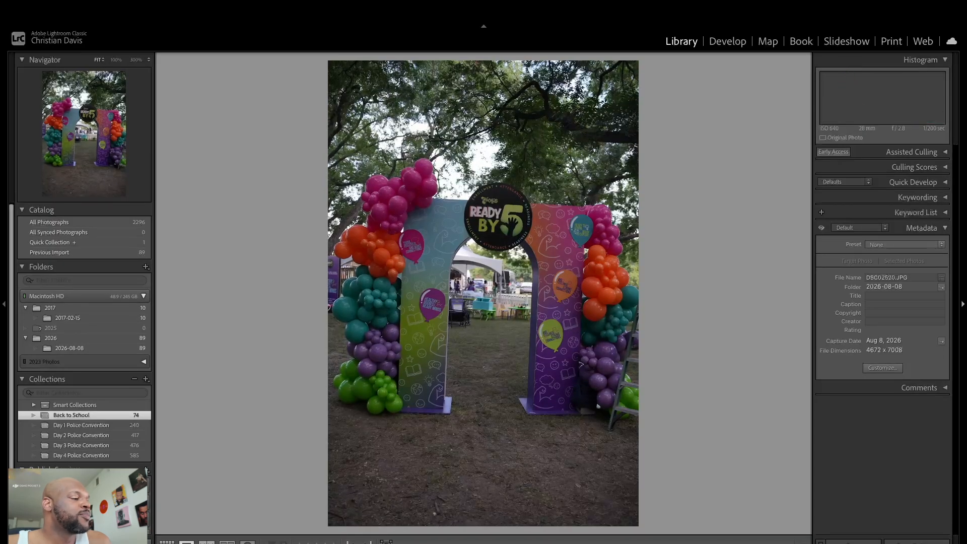
key(Right)
key(Left)
key(Left)
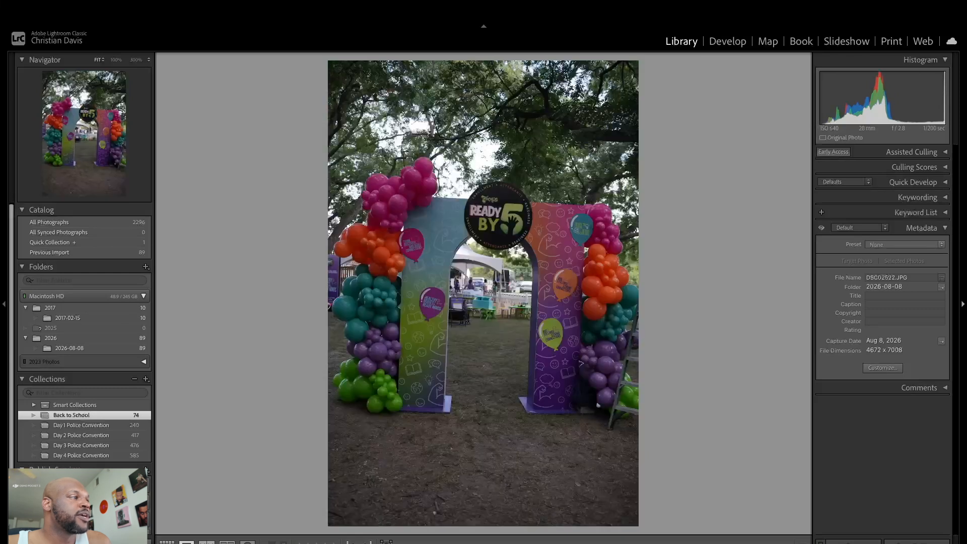
key(Right)
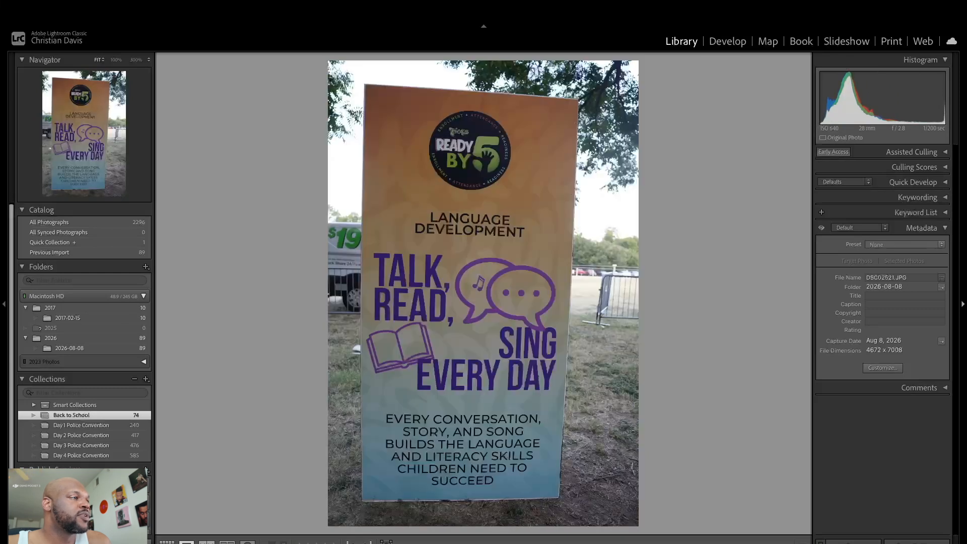
key(Right)
key(Right)
key(Right)
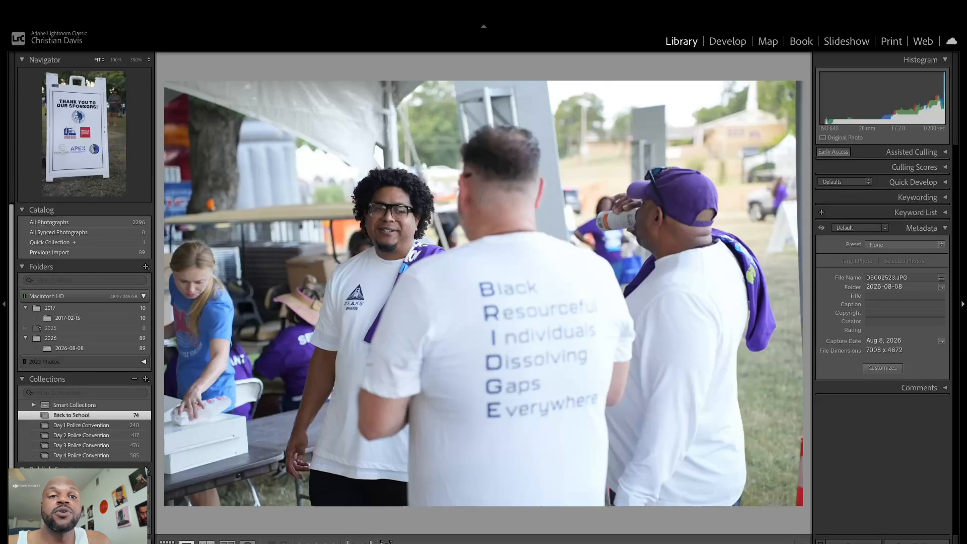
key(Right)
key(Left)
key(Right)
key(Right)
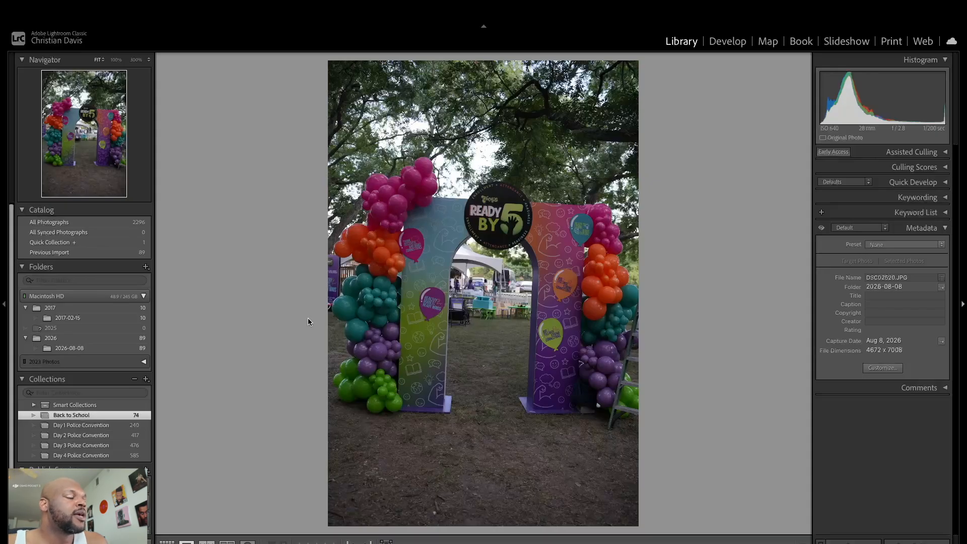
- Open DSC02523 for developing, apply automatic tone and raise its exposure to +0.05
key(Right)
key(Right)
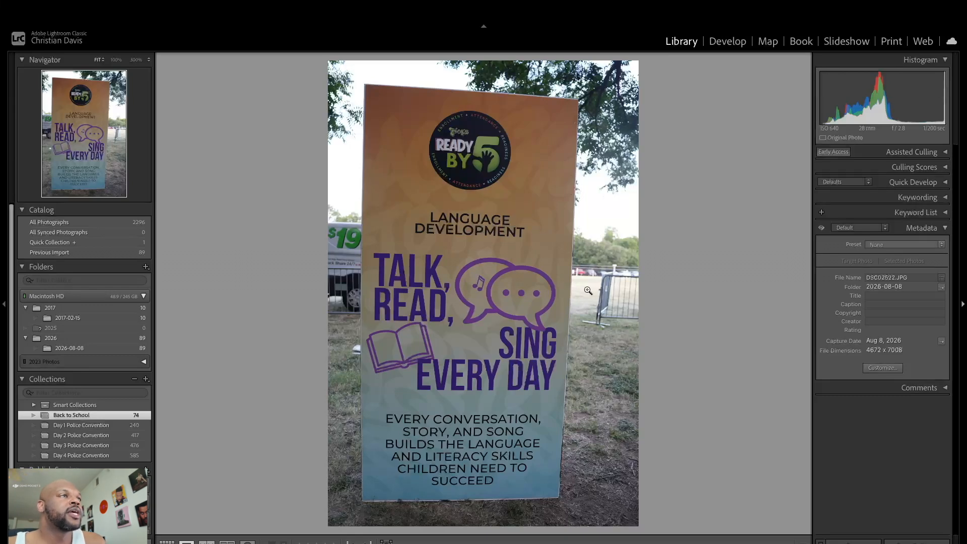
key(Right)
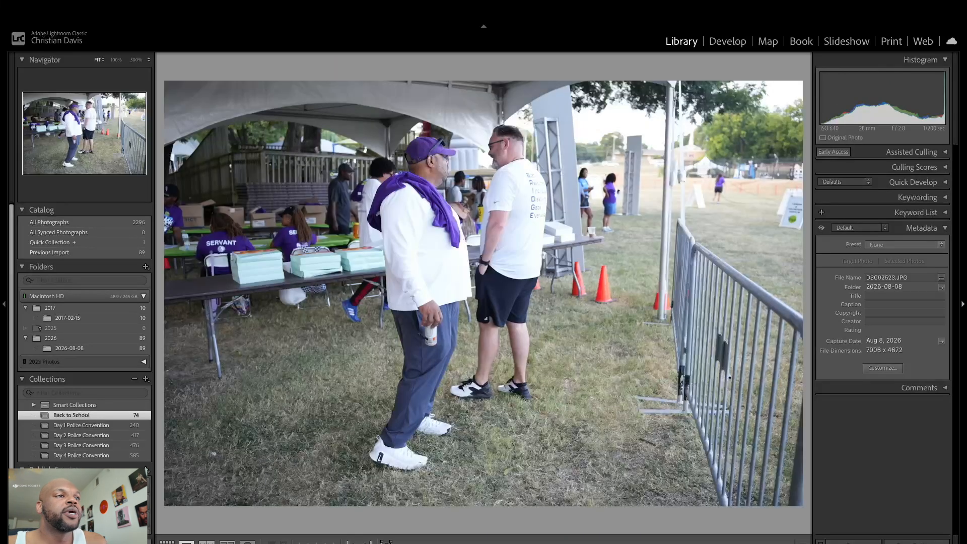
click(733, 42)
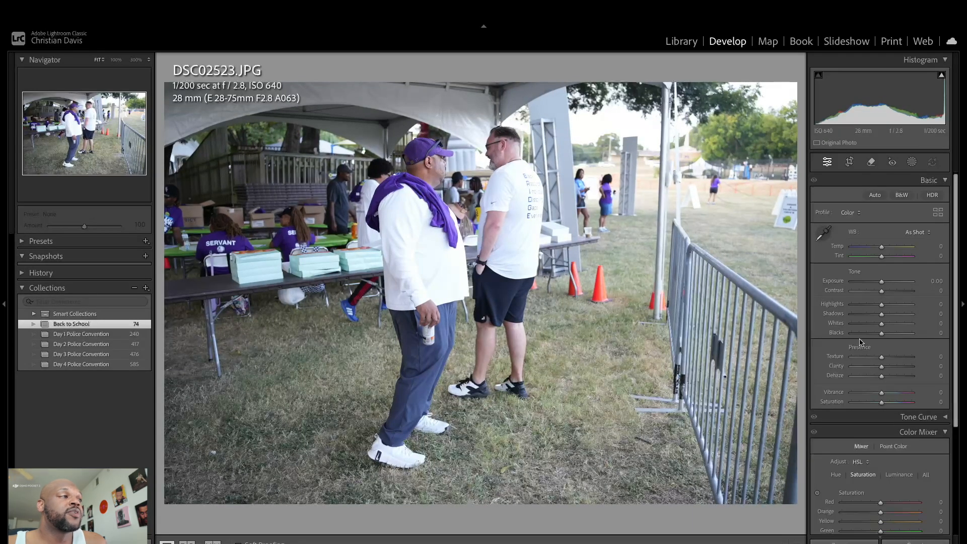
click(879, 197)
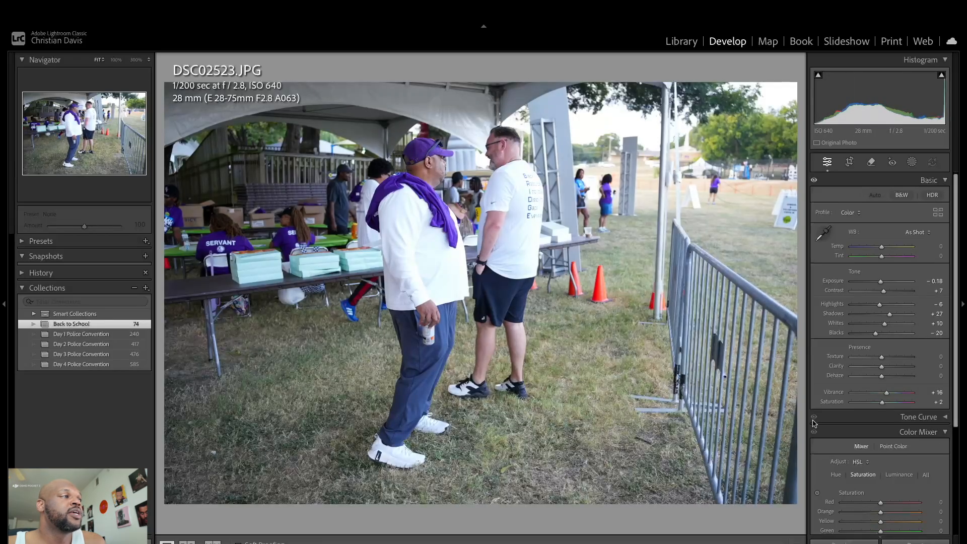
drag(880, 283, 882, 285)
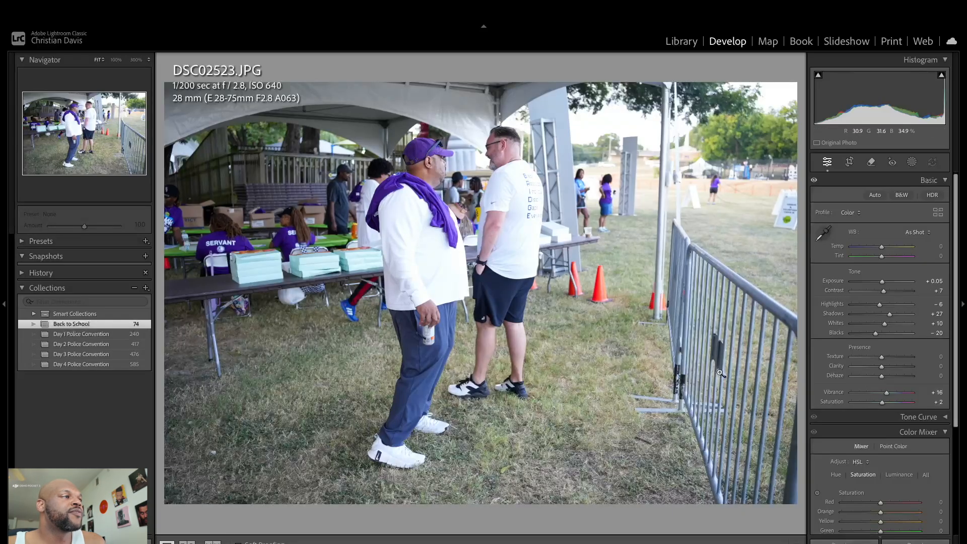
drag(420, 173, 490, 225)
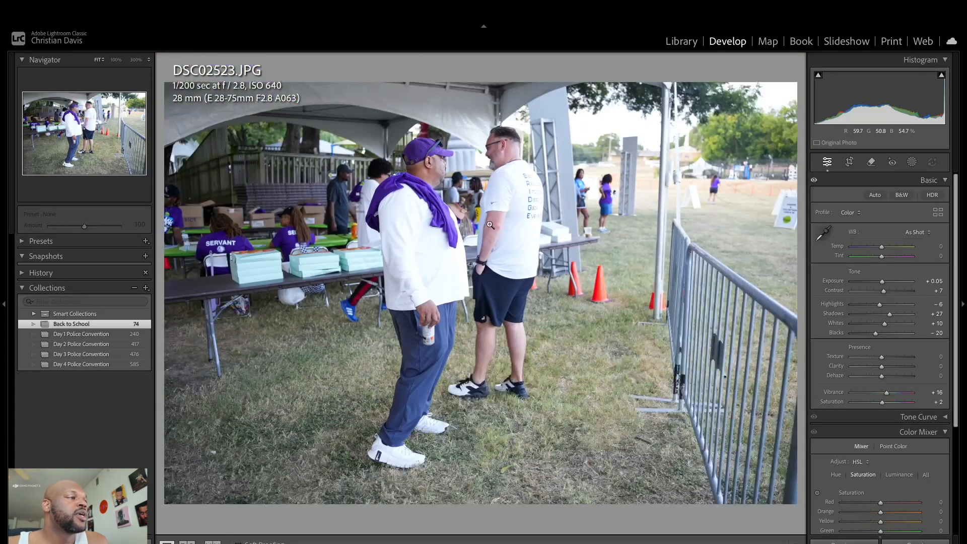
- Crop DSC02524 inward from the photo's left edge to cut out the woman in the blue shirt
key(Right)
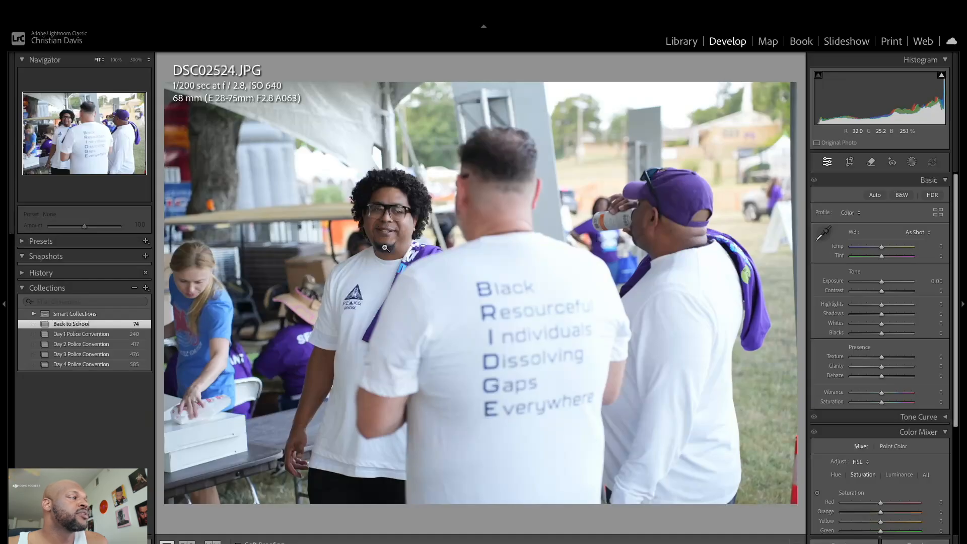
click(849, 161)
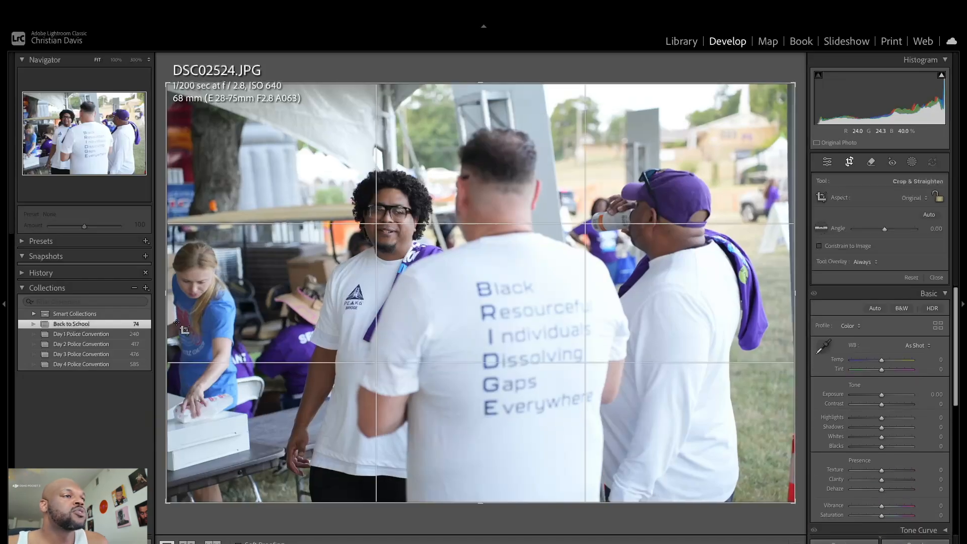
drag(161, 293, 219, 294)
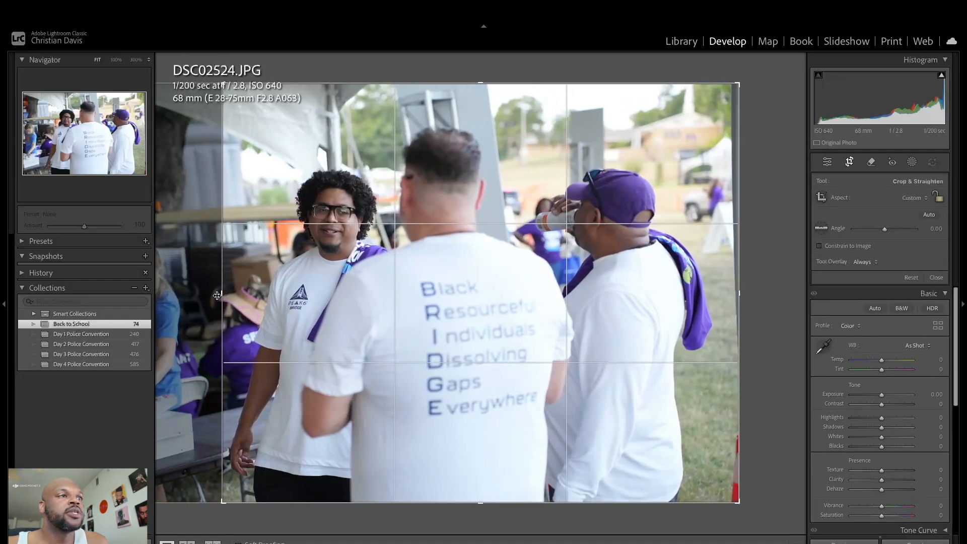
key(Return)
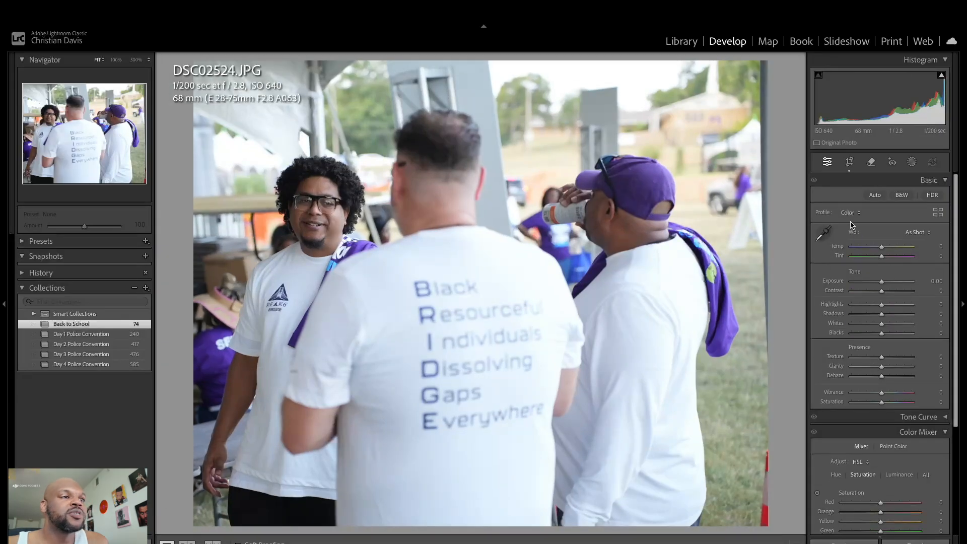
- Apply automatic tone to DSC02524, then set exposure to +0.15 and highlights to -23
click(876, 195)
drag(874, 281, 882, 286)
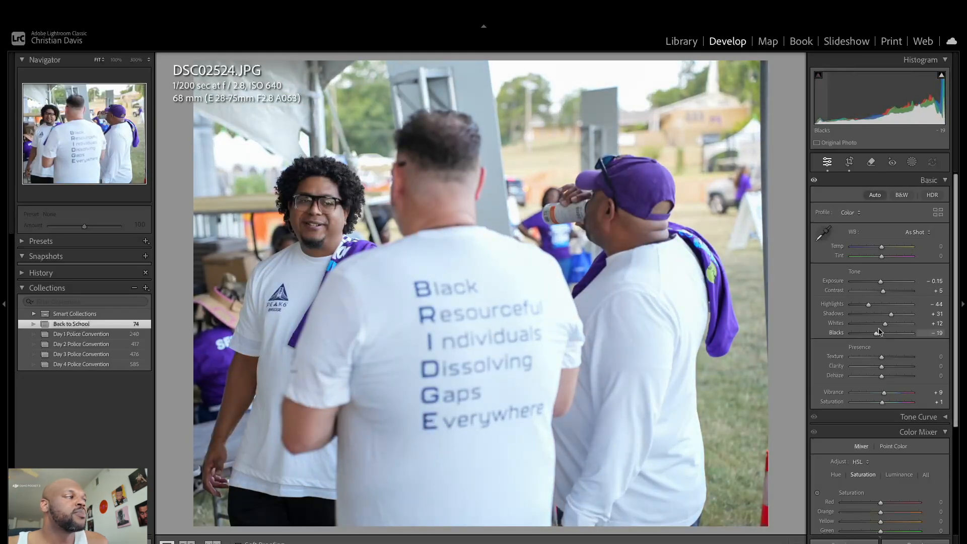
mouse_move(868, 305)
mouse_down()
mouse_move(876, 309)
mouse_move(884, 286)
mouse_up()
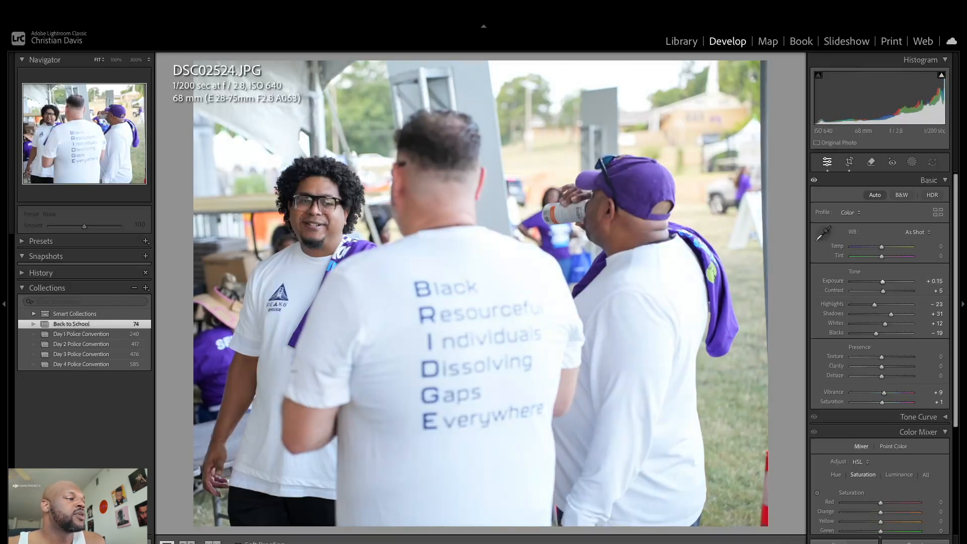
- Compare the two sponsor sign photos, DSC02525 and DSC02526, to choose the better framing
key(Right)
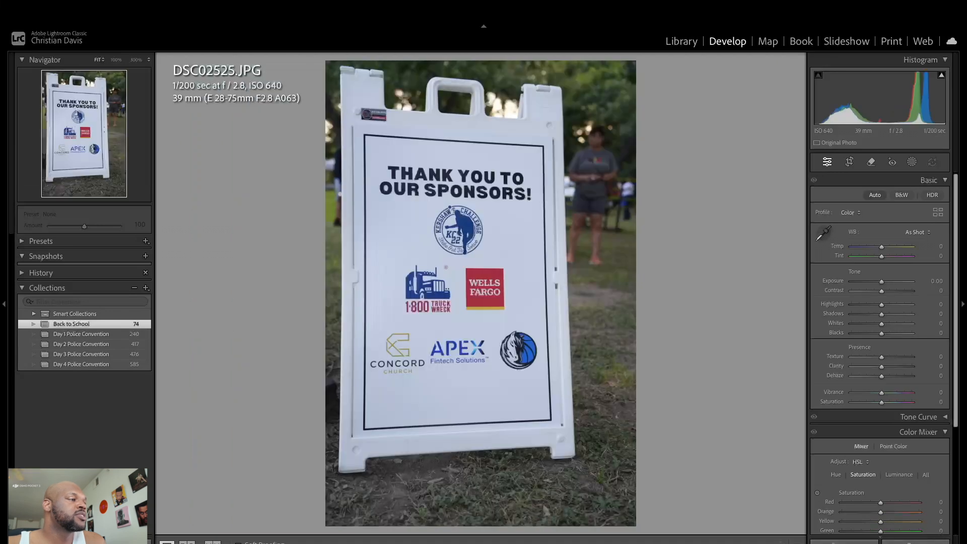
key(Right)
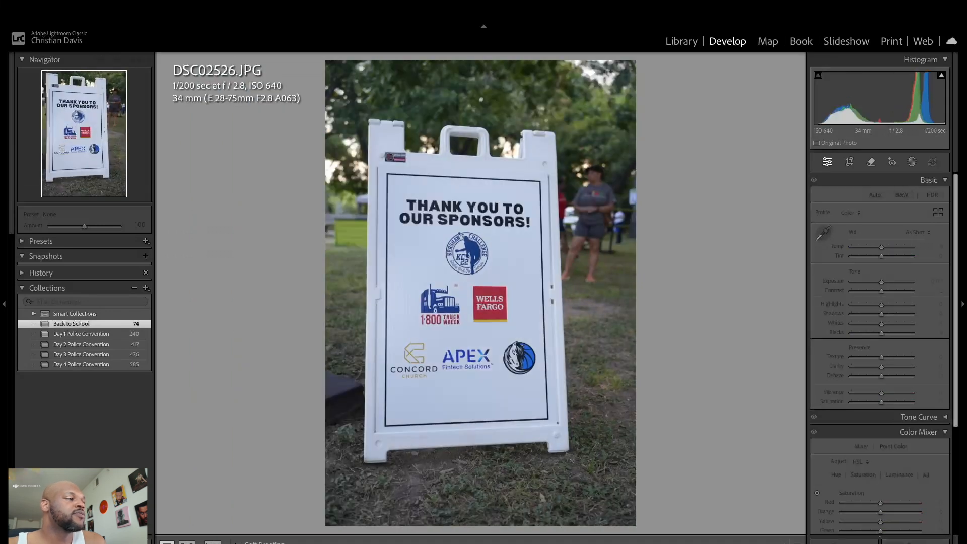
key(Left)
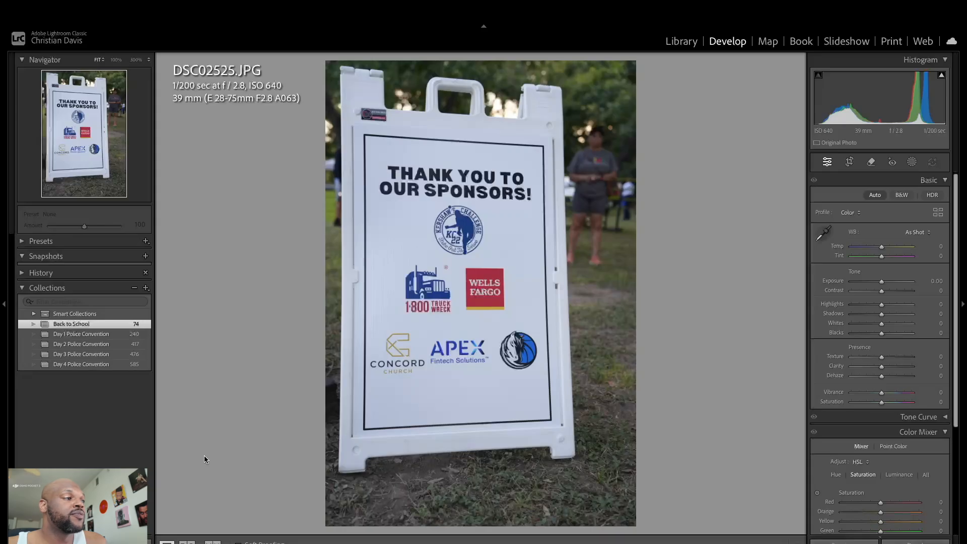
key(Right)
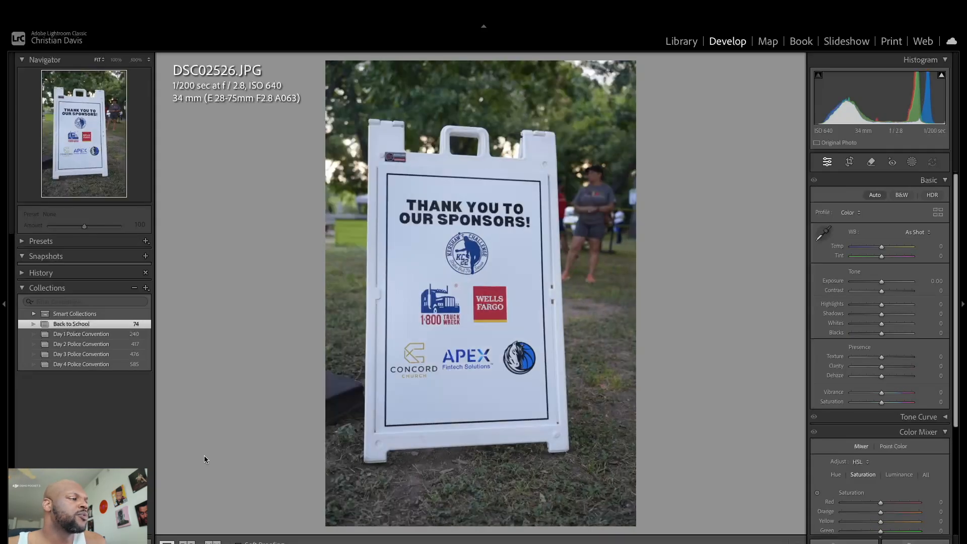
key(Left)
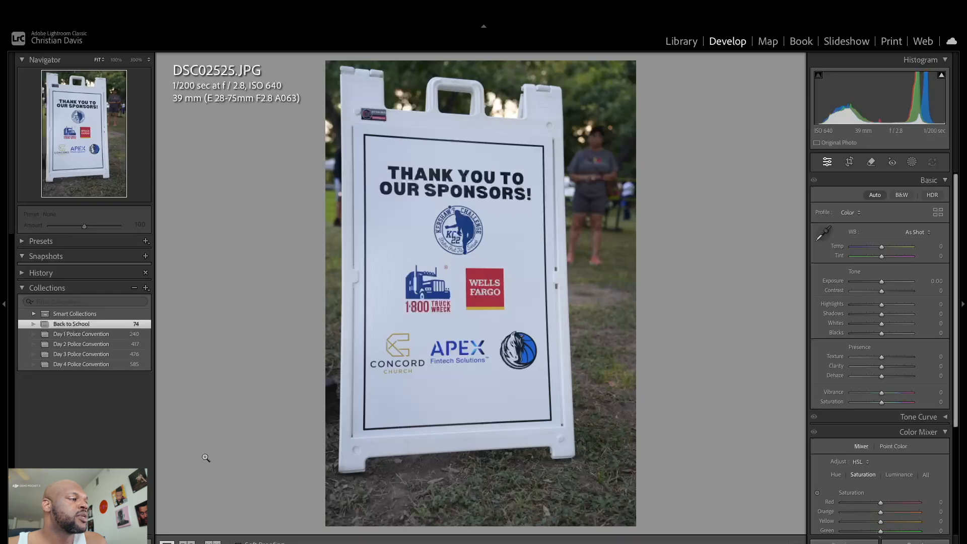
key(Left)
key(Left)
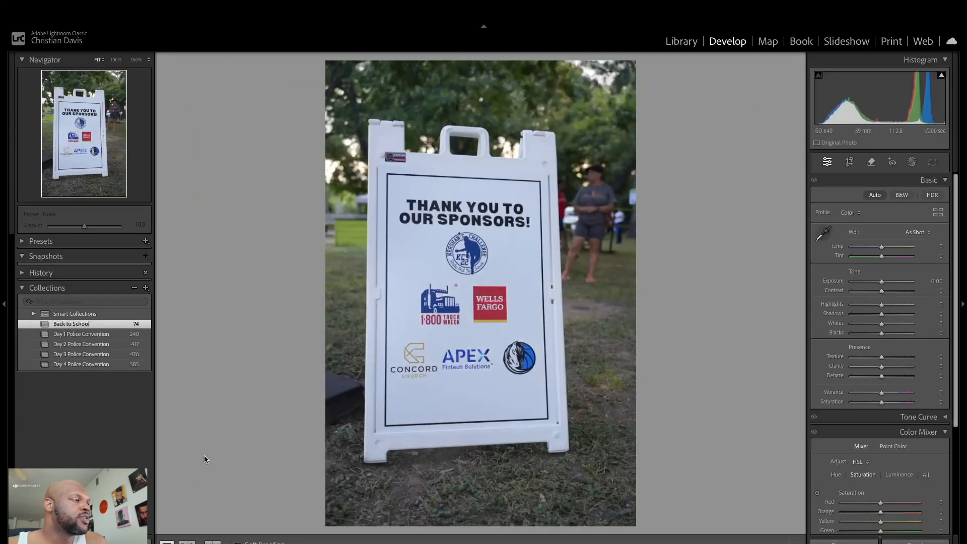
key(Left)
key(Right)
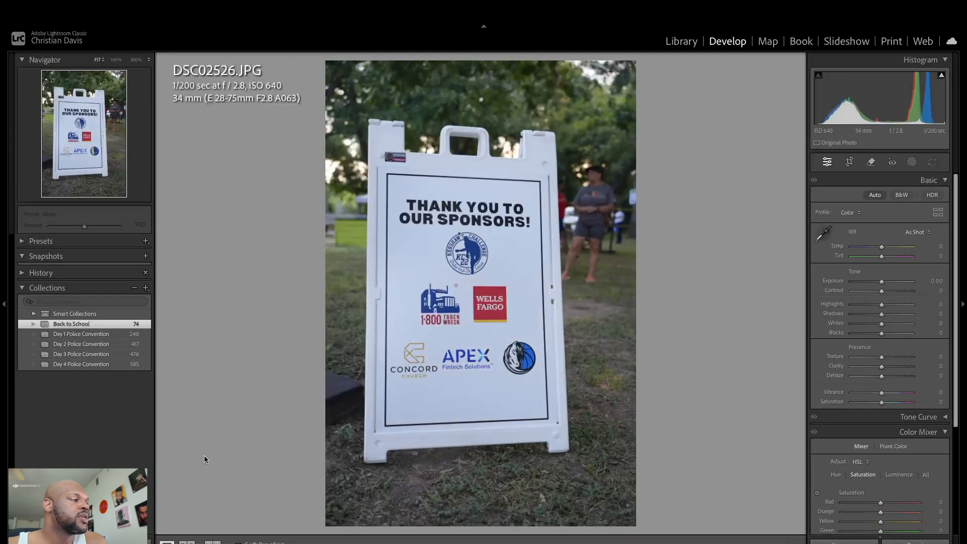
key(Left)
key(Right)
key(Left)
key(Right)
key(Left)
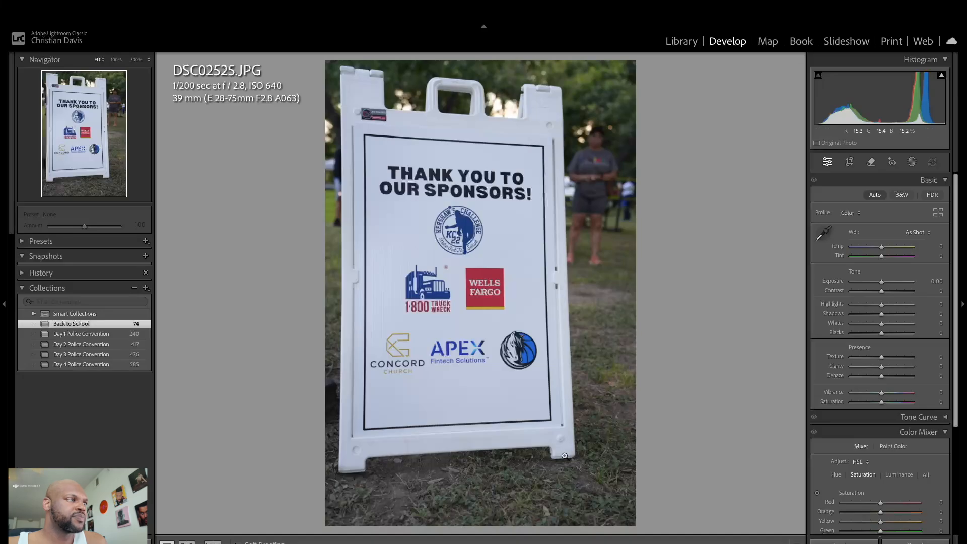
- Crop DSC02525 tighter around the sponsor sign and auto-tone it with exposure at +0.55
click(849, 162)
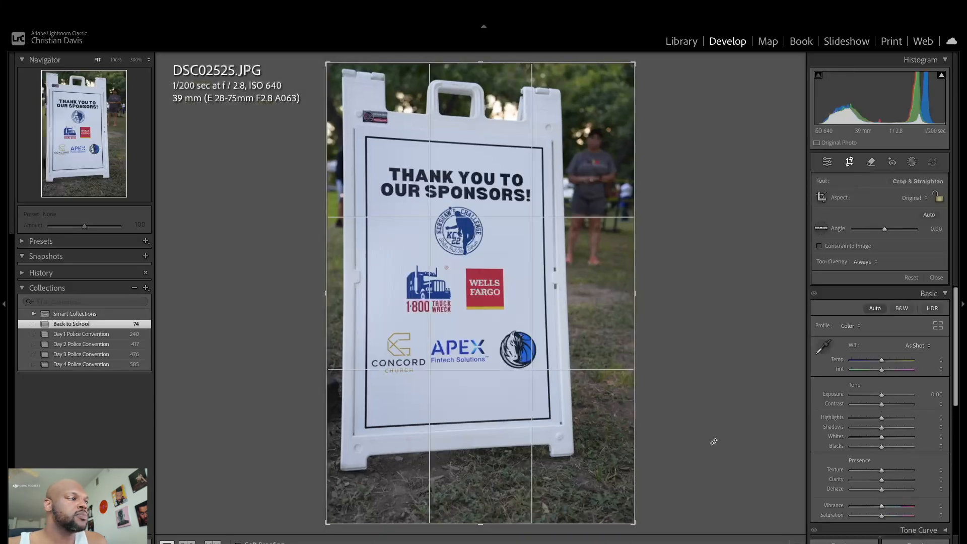
drag(634, 523, 611, 502)
key(Return)
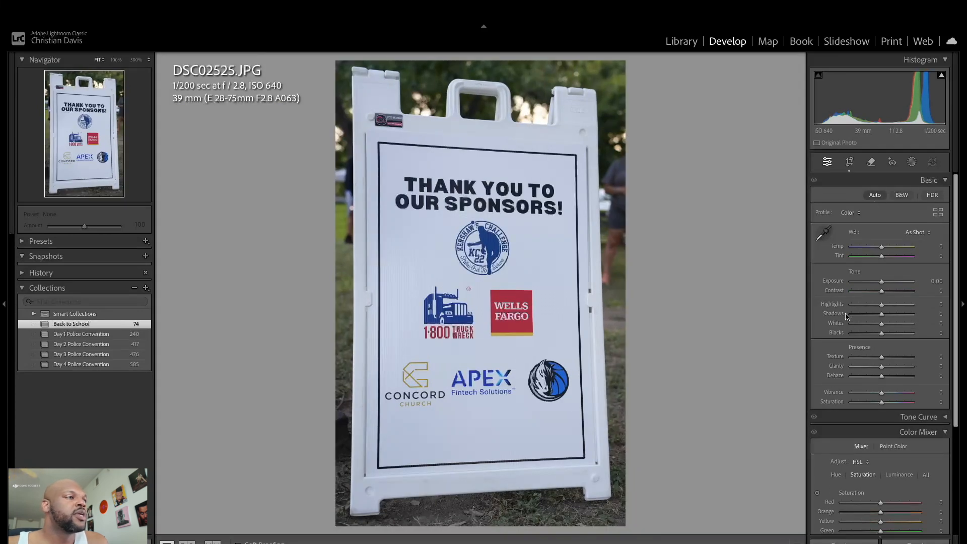
key(ctrl+u)
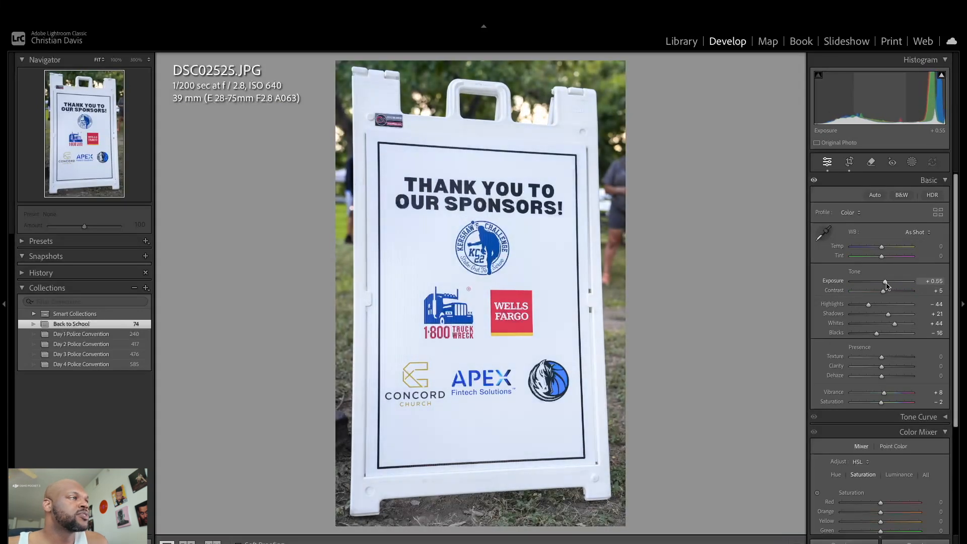
- Rotate the sponsor sign photo slightly counterclockwise within its crop and raise its exposure to +0.85
click(849, 162)
drag(700, 258, 674, 268)
key(Return)
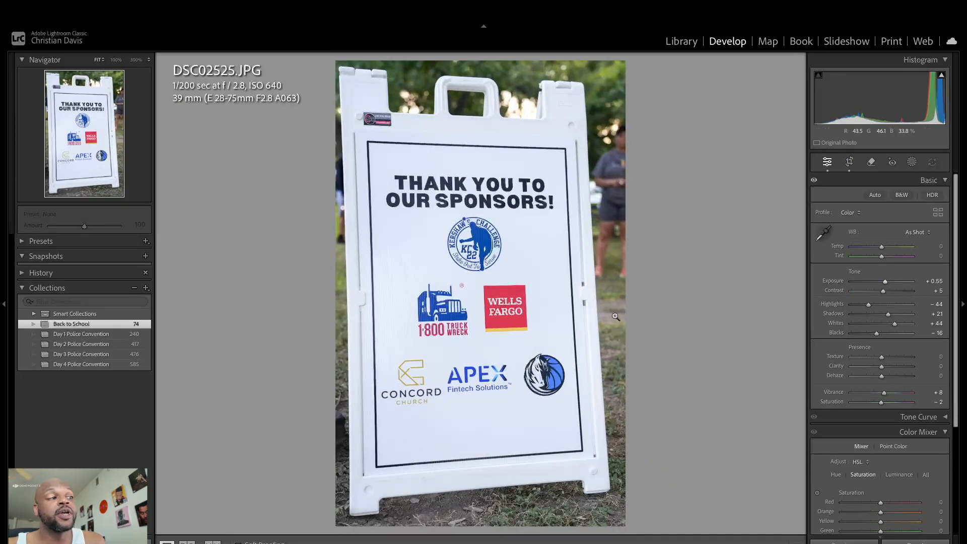
drag(885, 282, 888, 283)
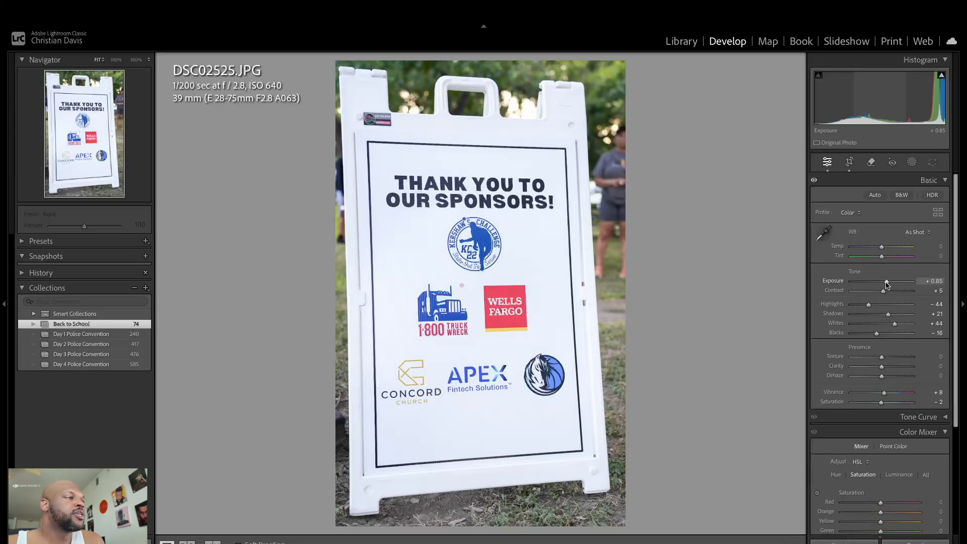
- Skip DSC02526 and straighten DSC02527 automatically within its crop
key(Right)
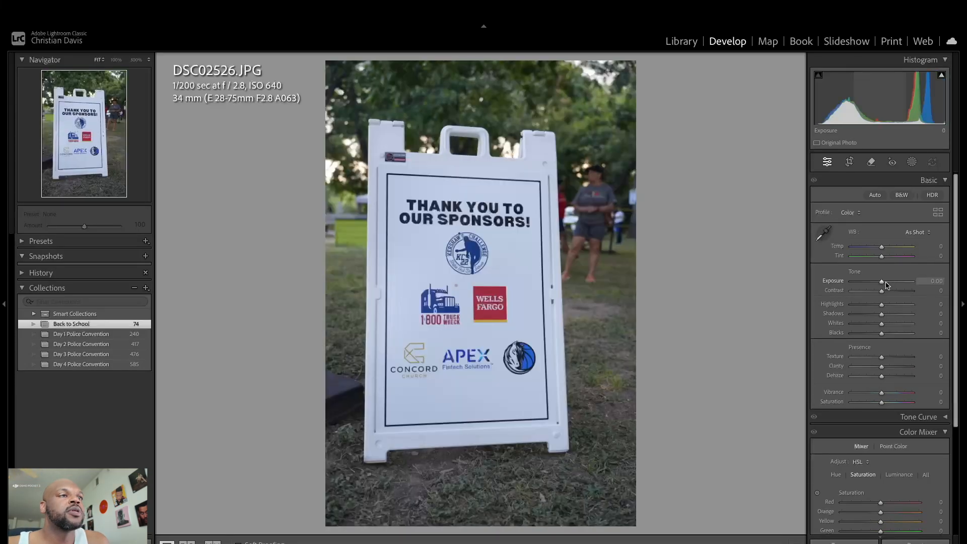
key(Right)
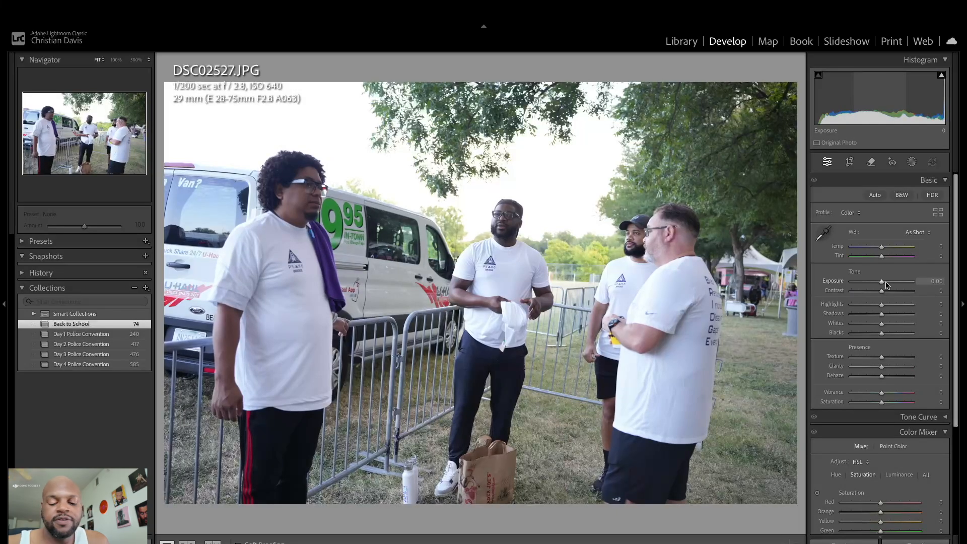
click(849, 161)
click(928, 214)
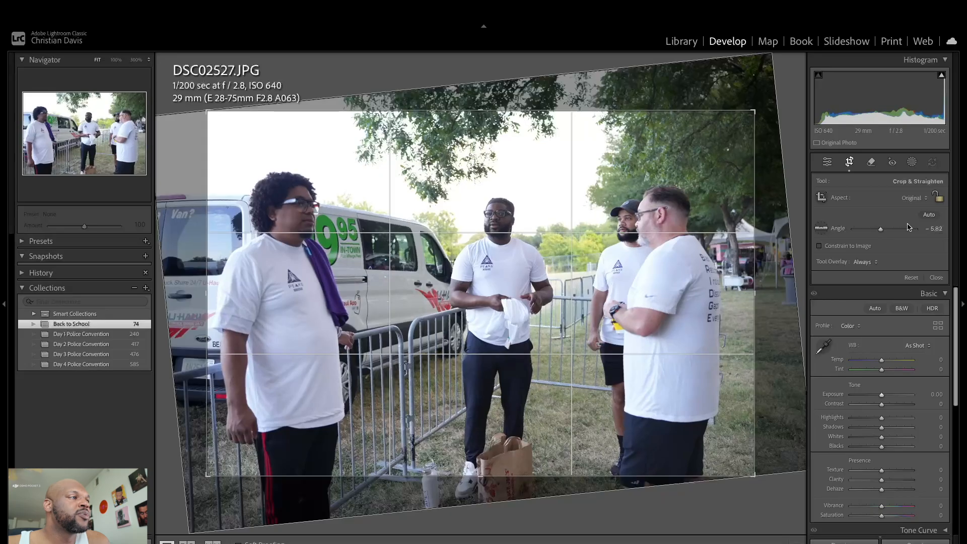
key(Return)
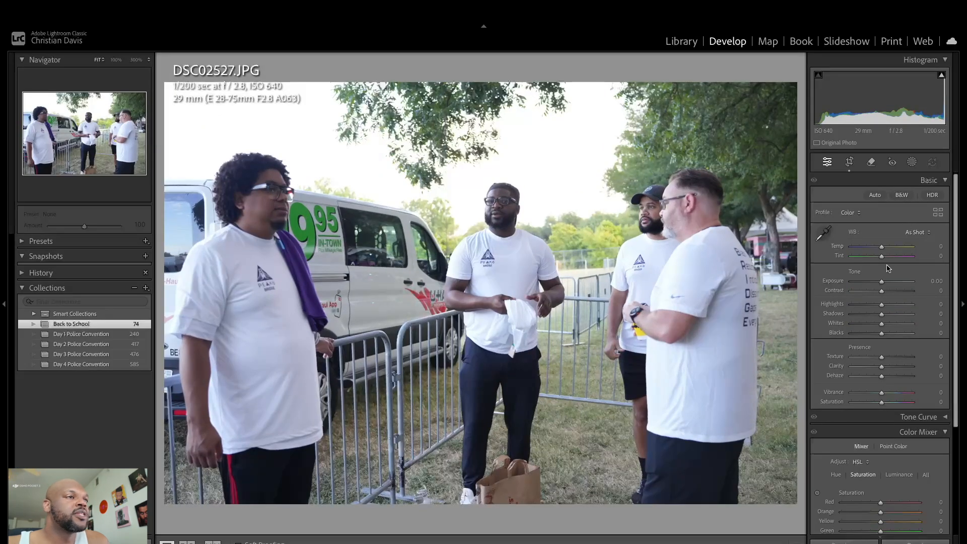
- Apply automatic tone to DSC02527, then set shadows to +76 and exposure to 0.00
click(875, 195)
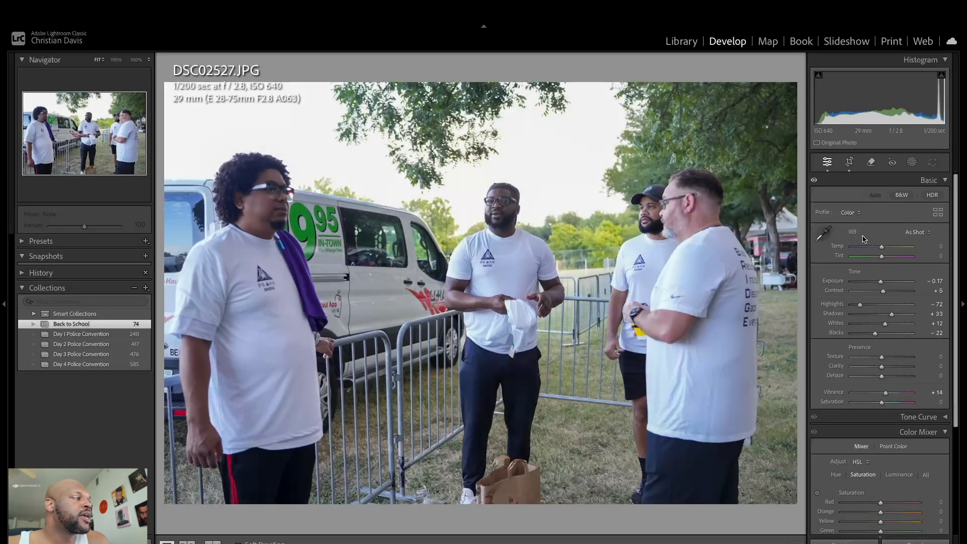
drag(896, 318, 908, 317)
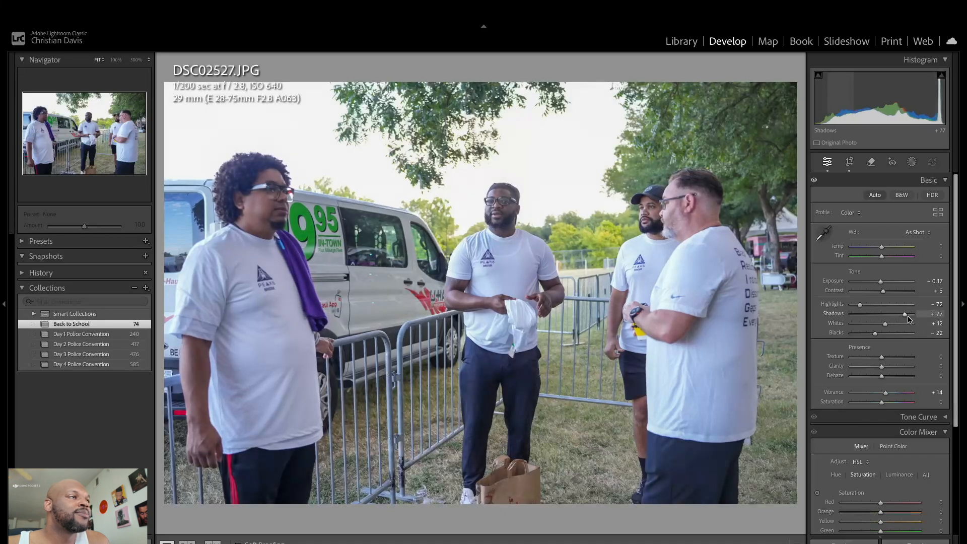
drag(883, 285, 884, 284)
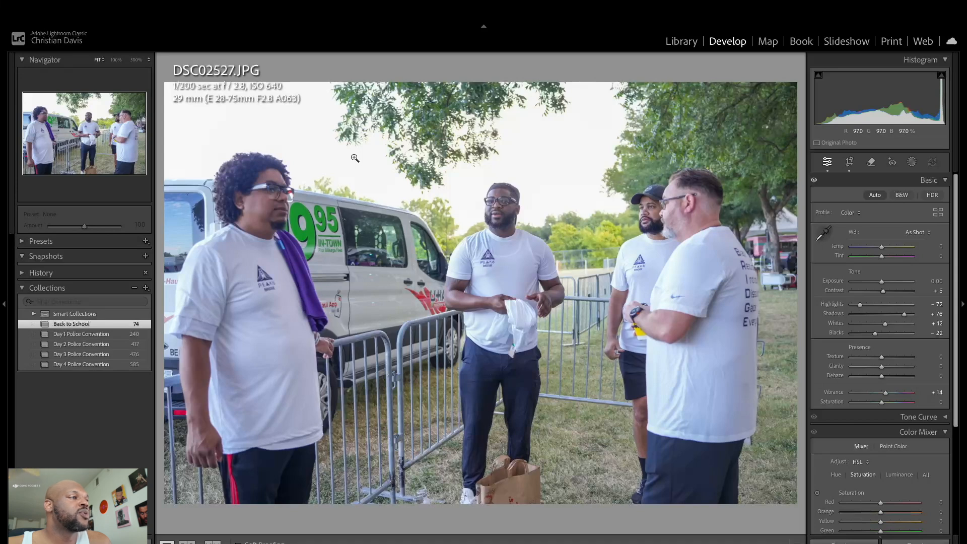
- Compare DSC02527 with DSC02528, then auto-tone DSC02528 and set its exposure to +0.30 and shadows to +54
key(Right)
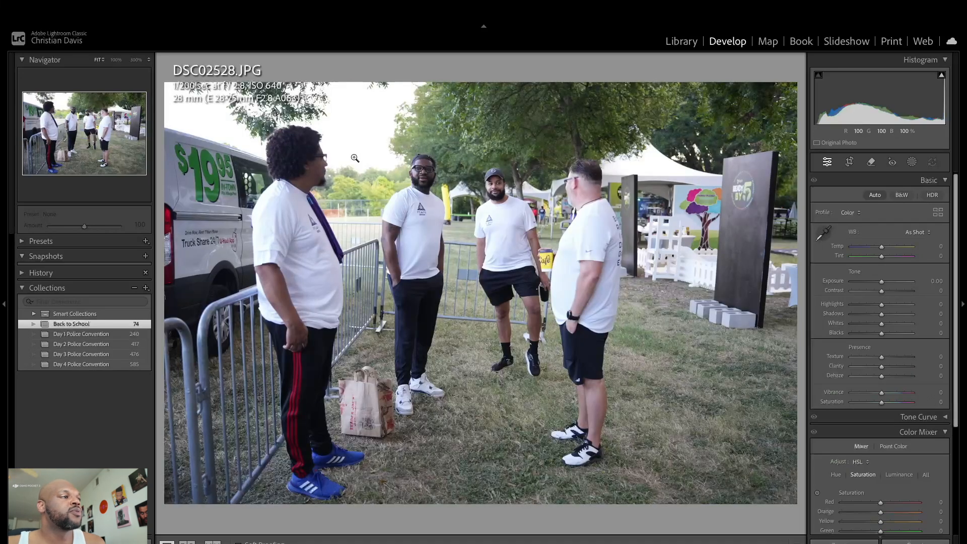
key(Left)
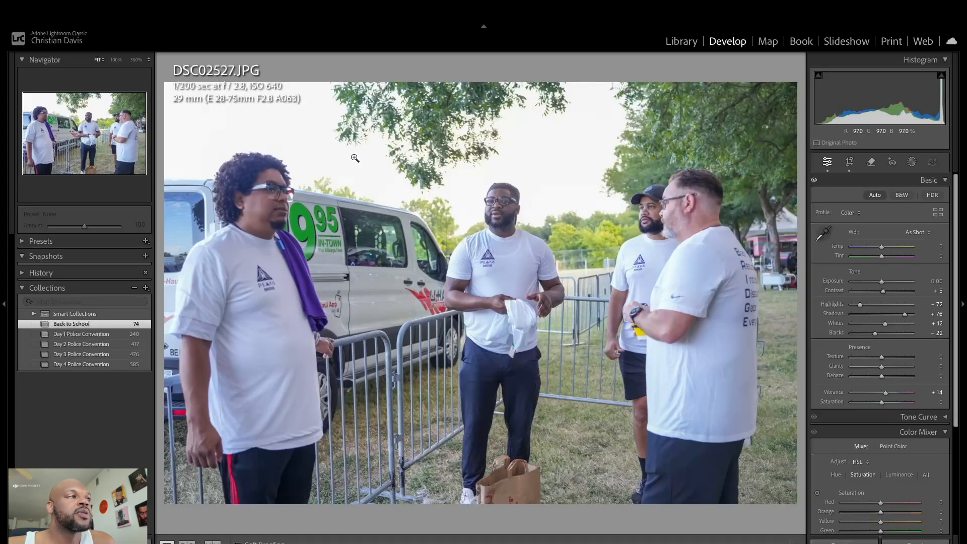
key(Right)
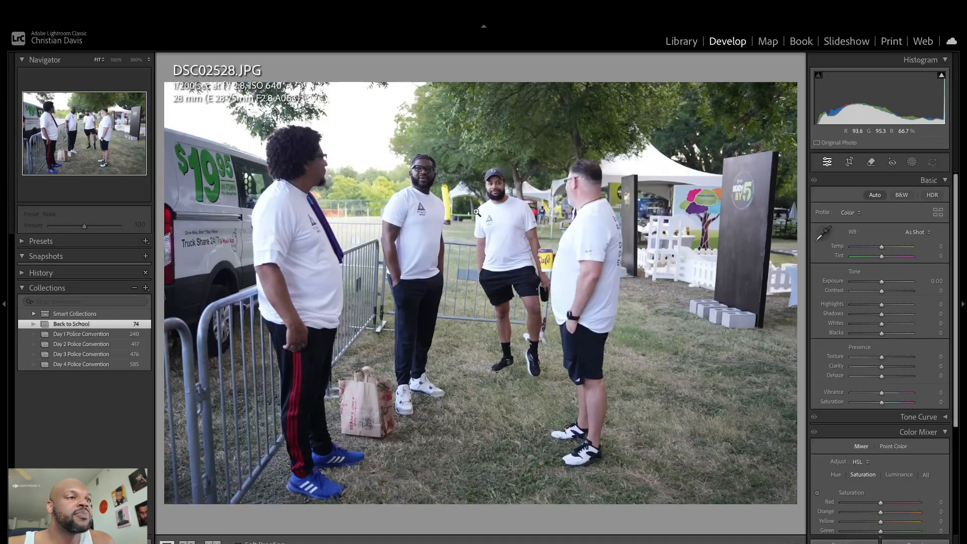
click(875, 196)
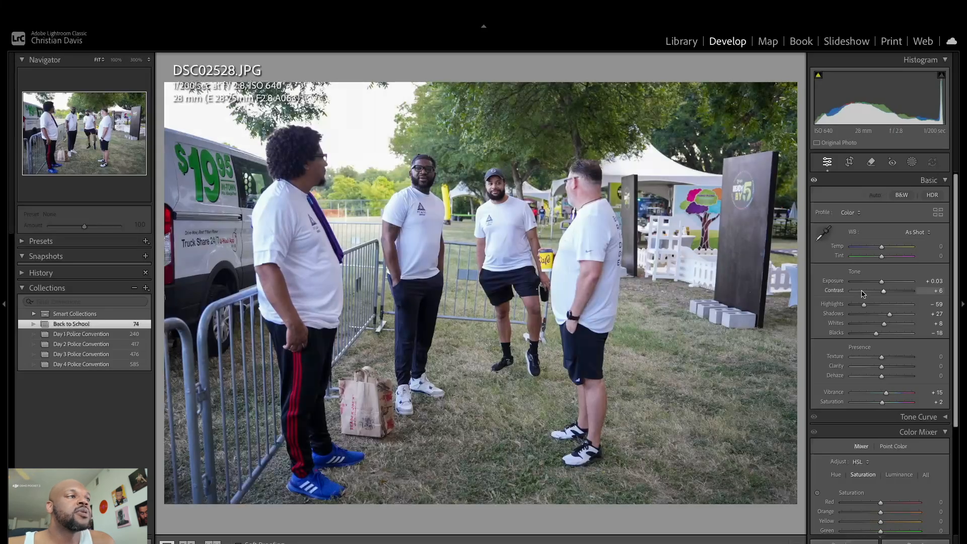
drag(881, 283, 898, 316)
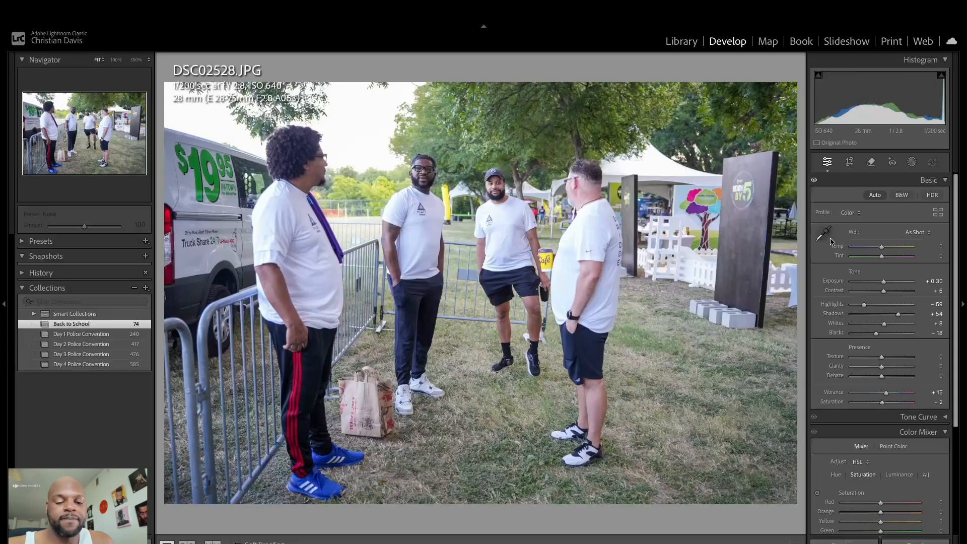
- Crop DSC02528 in from its right side to cut out the large black board
click(849, 162)
drag(794, 502, 734, 505)
key(Return)
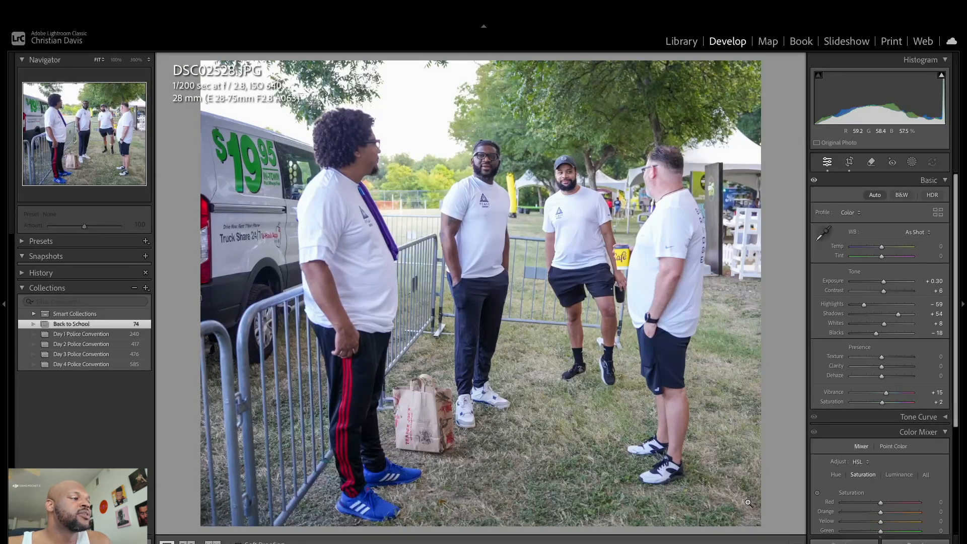
- Review the handshake photos DSC02529 and DSC02530 and the shots after them to judge which deserve editing
key(Right)
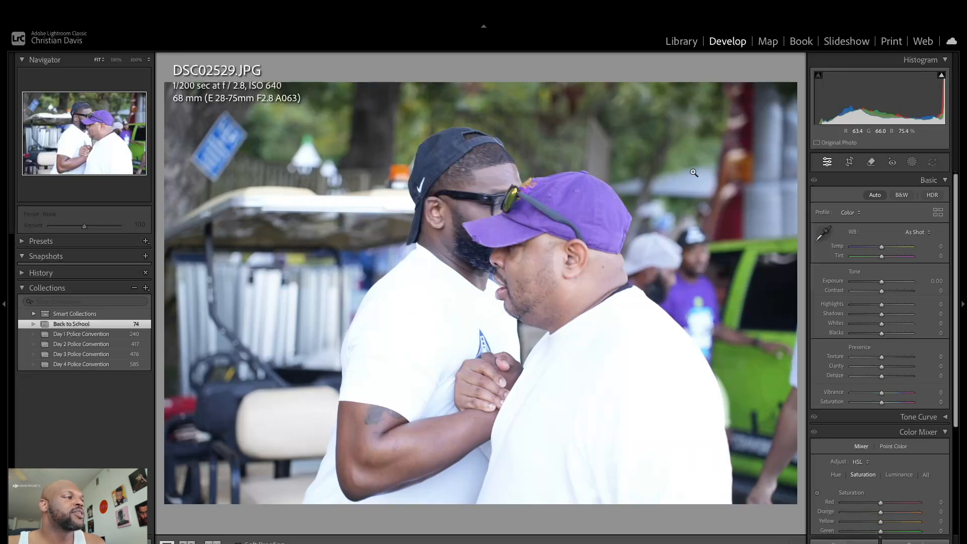
key(Right)
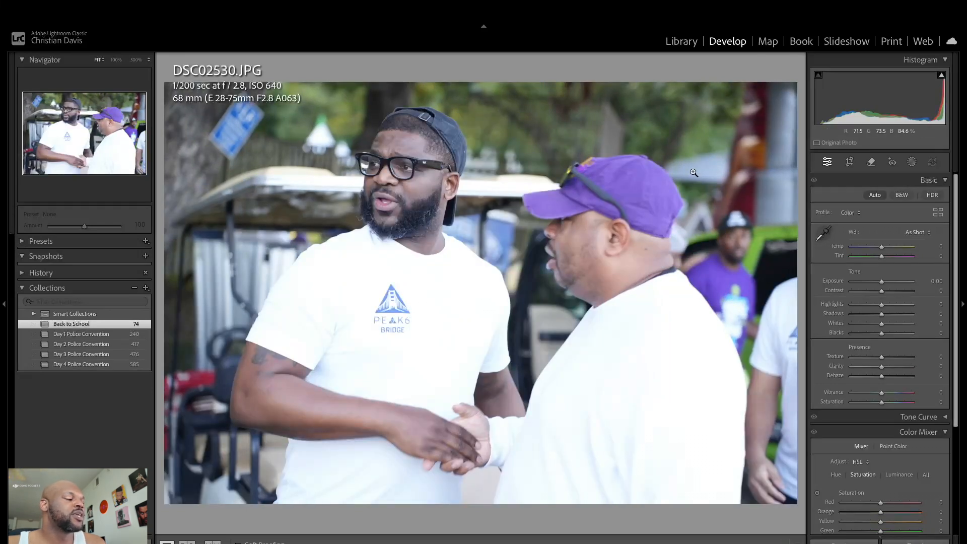
key(Right)
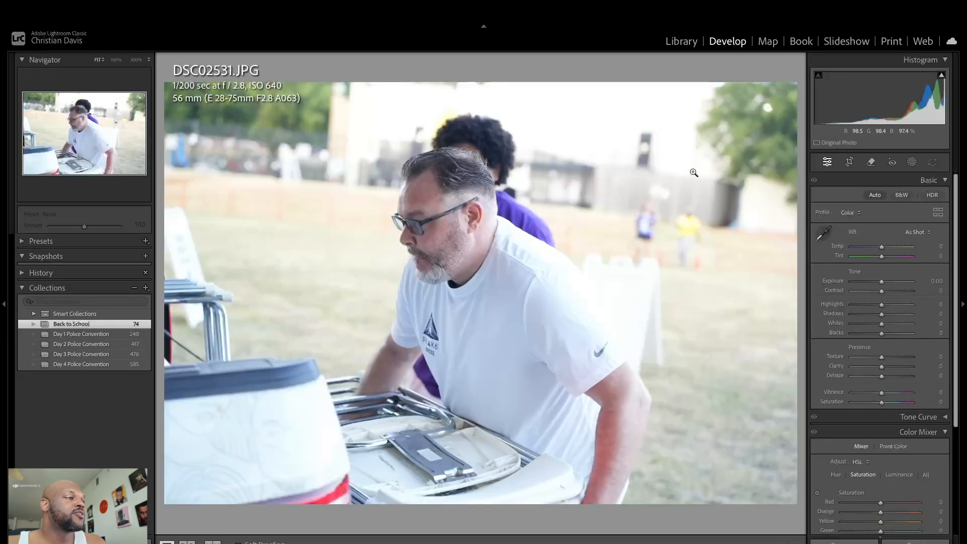
key(Right)
key(Right)
key(Left)
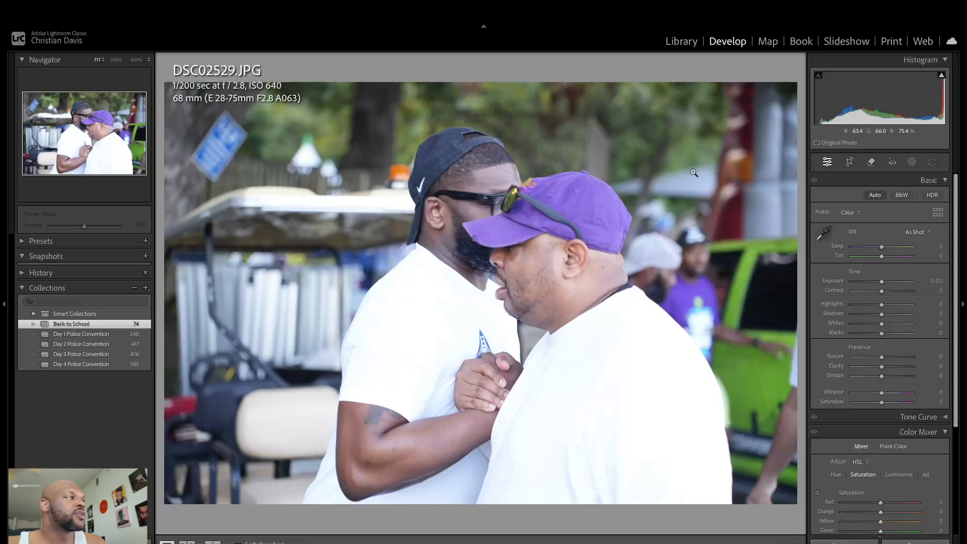
key(Right)
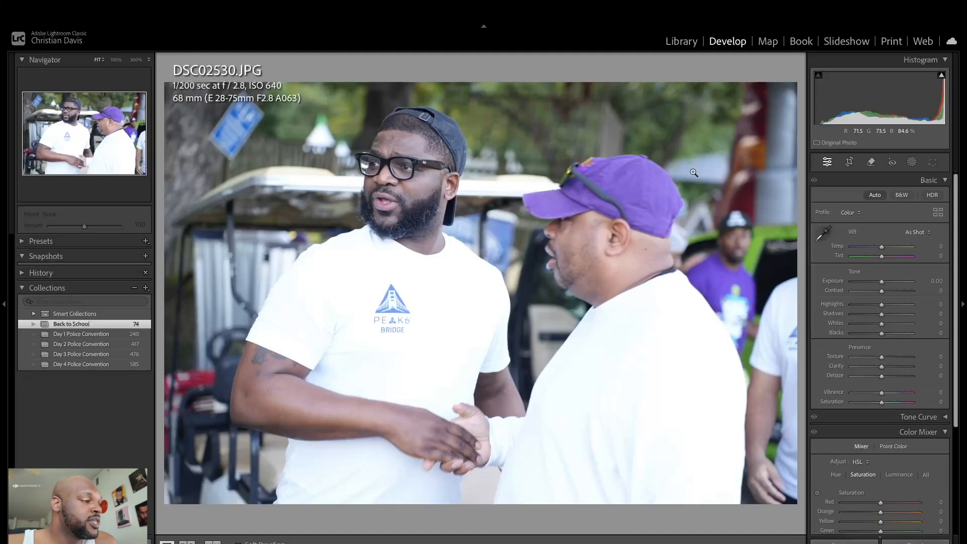
- Apply automatic tone to DSC02531, then set exposure to -0.30, shadows to +38 and highlights to -100
key(Right)
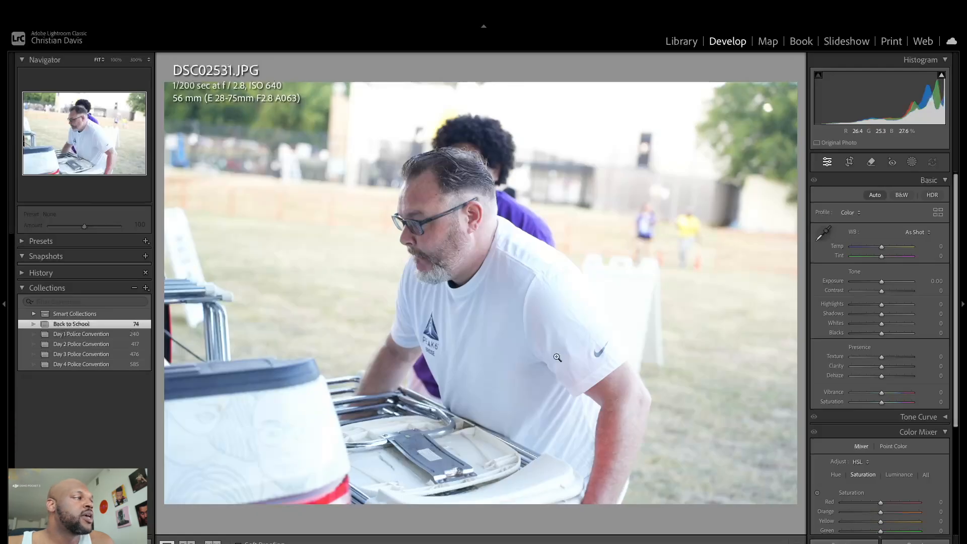
click(875, 195)
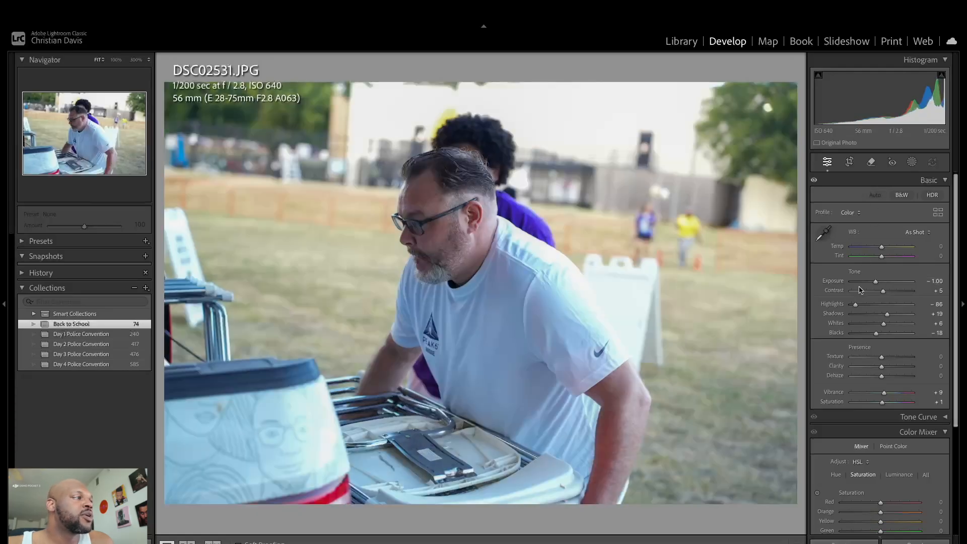
drag(876, 286, 879, 285)
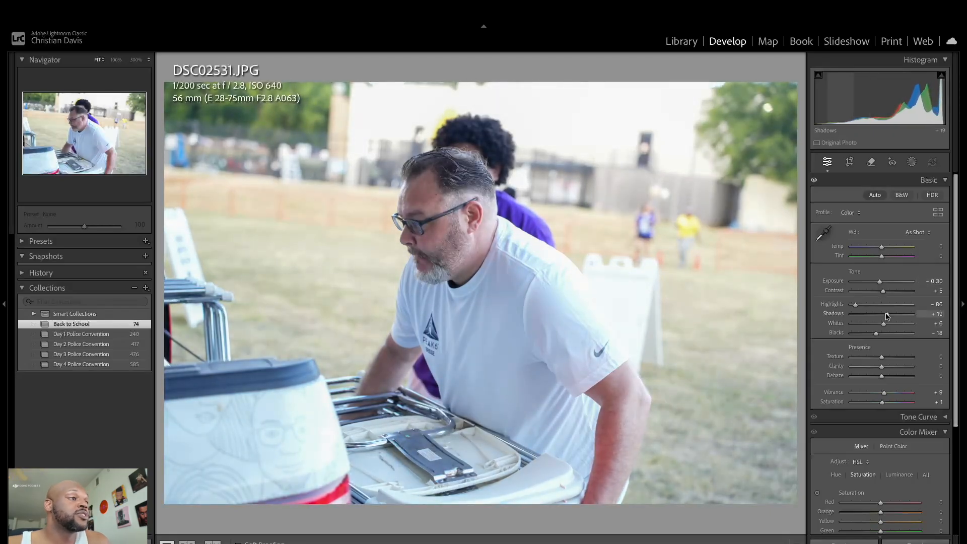
drag(889, 316, 893, 317)
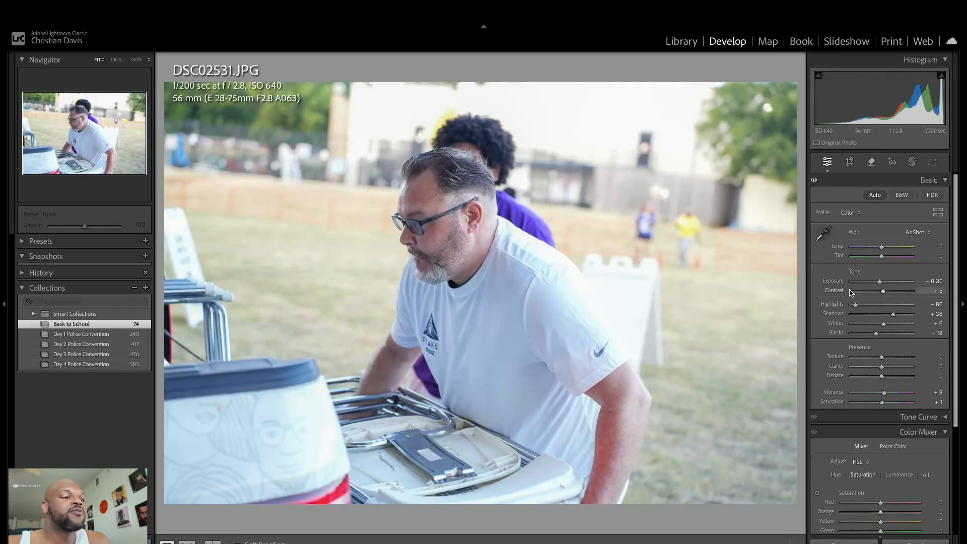
drag(855, 304, 837, 312)
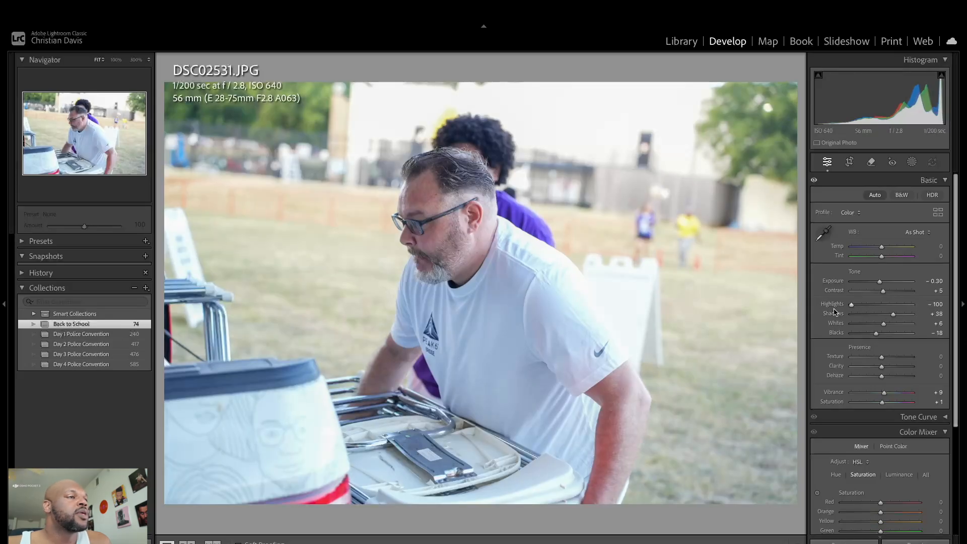
- Paste the develop settings of DSC02531 onto DSC02532 and raise its exposure
key(Right)
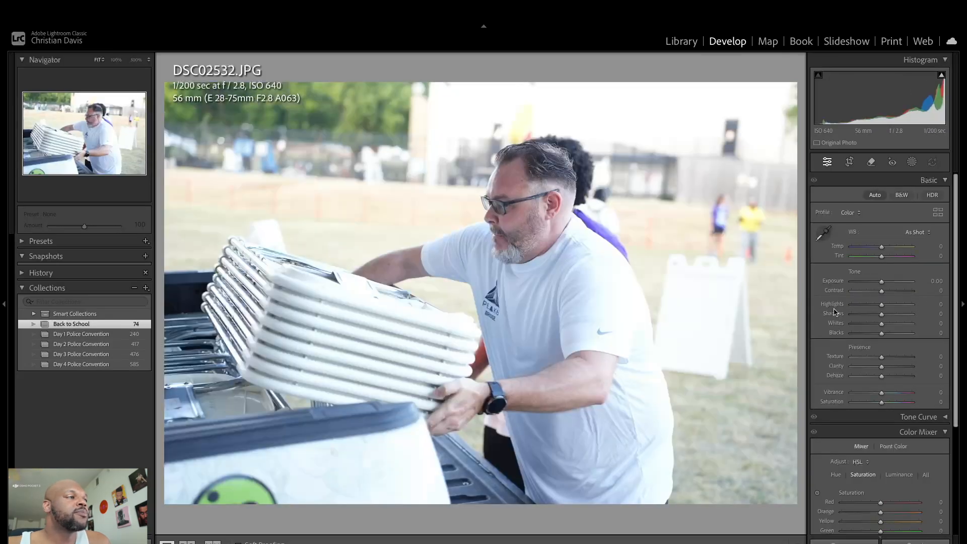
key(ctrl+shift+v)
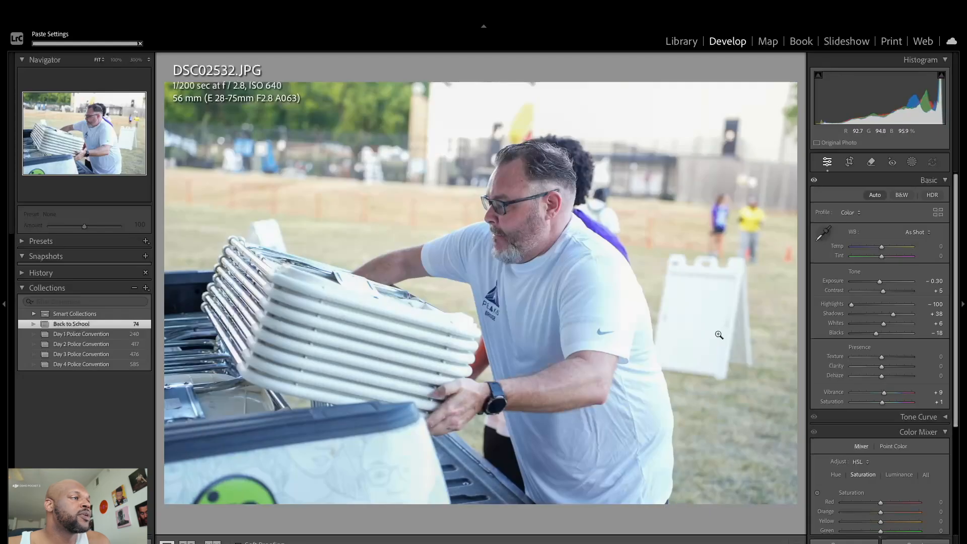
drag(879, 282, 885, 285)
- Skip ahead to DSC02535, straighten it automatically to -2.13 and crop in its left side around the group
key(Right)
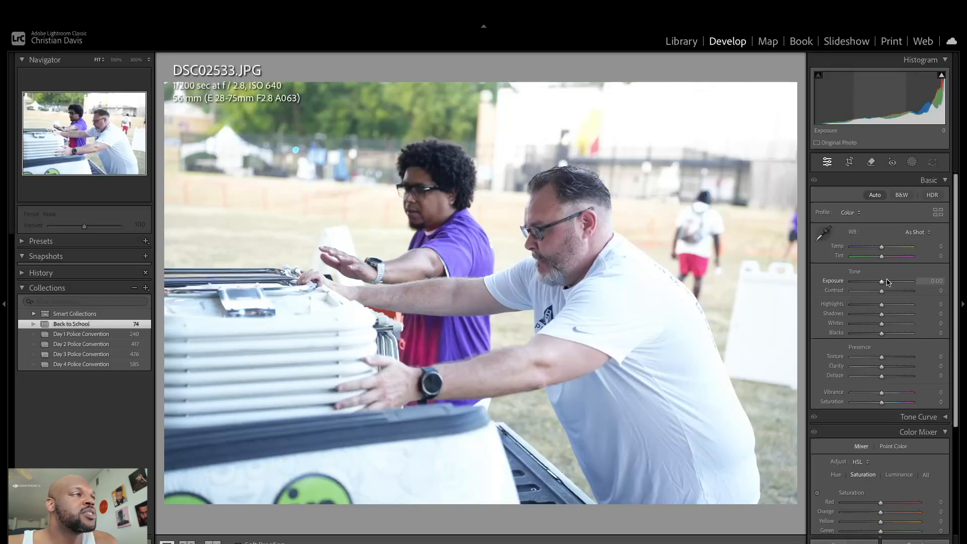
key(Right)
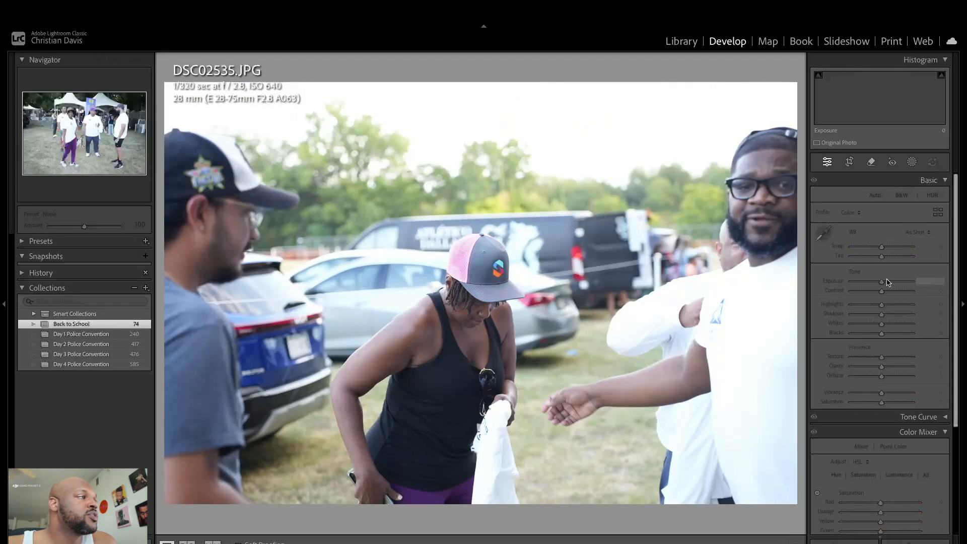
key(Right)
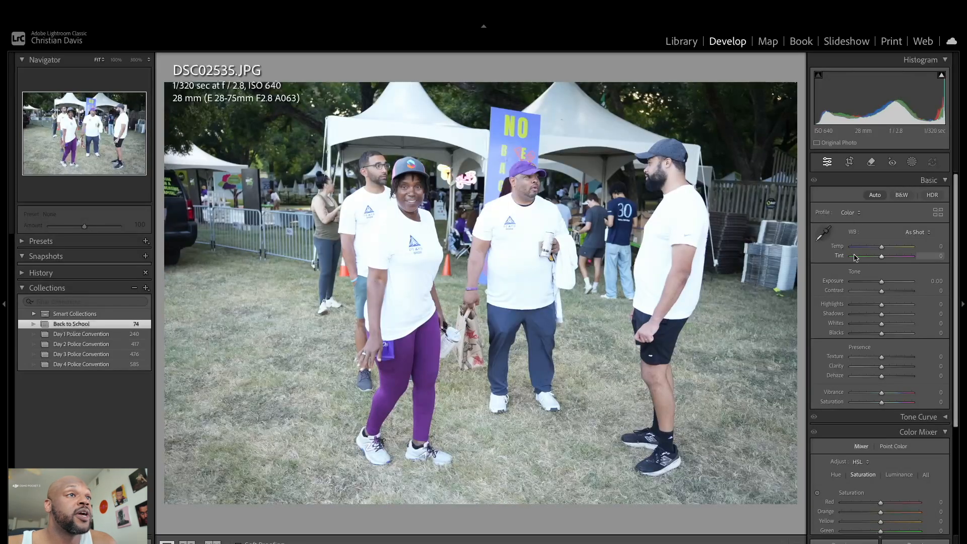
click(849, 162)
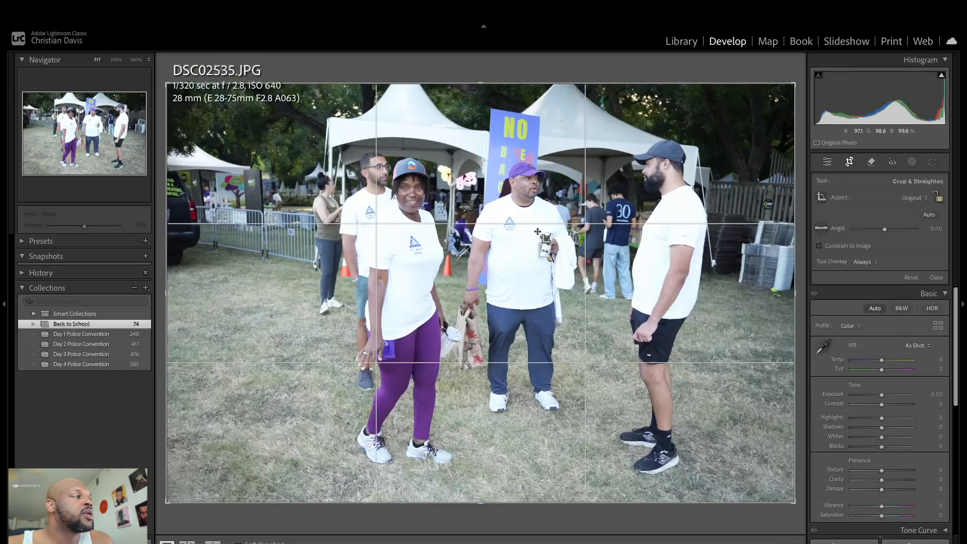
click(929, 215)
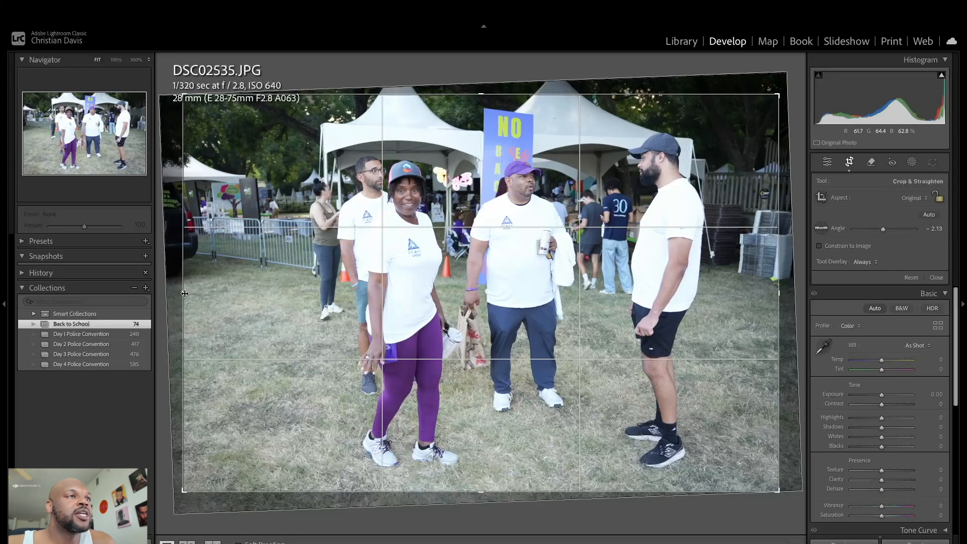
drag(183, 293, 223, 296)
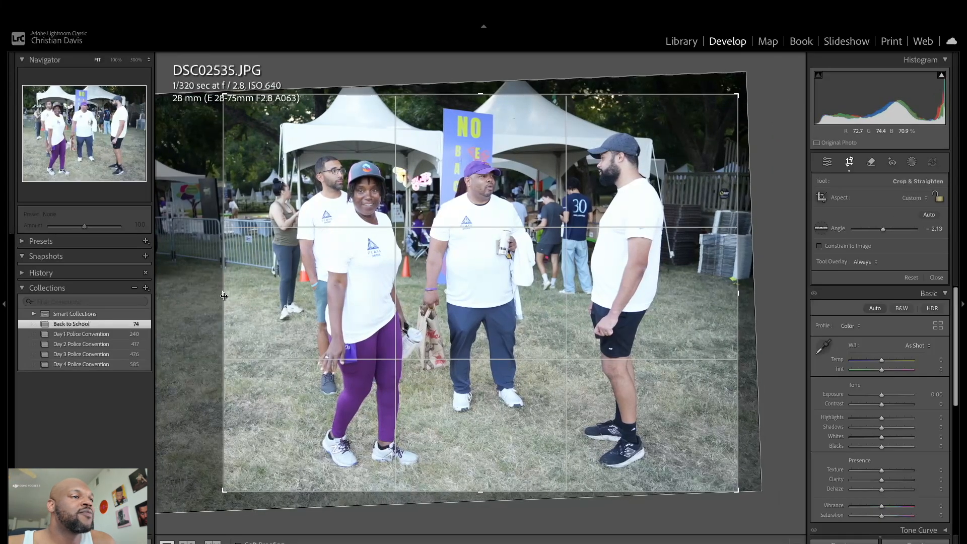
key(Return)
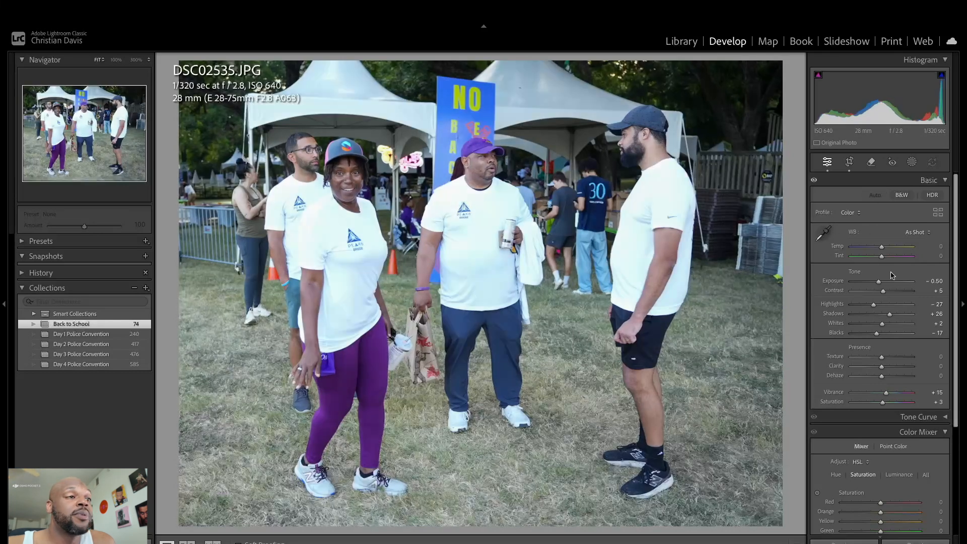
- Set exposure to -0.05 and highlights to -50 on the auto-toned DSC02535, then advance to DSC02536
click(880, 285)
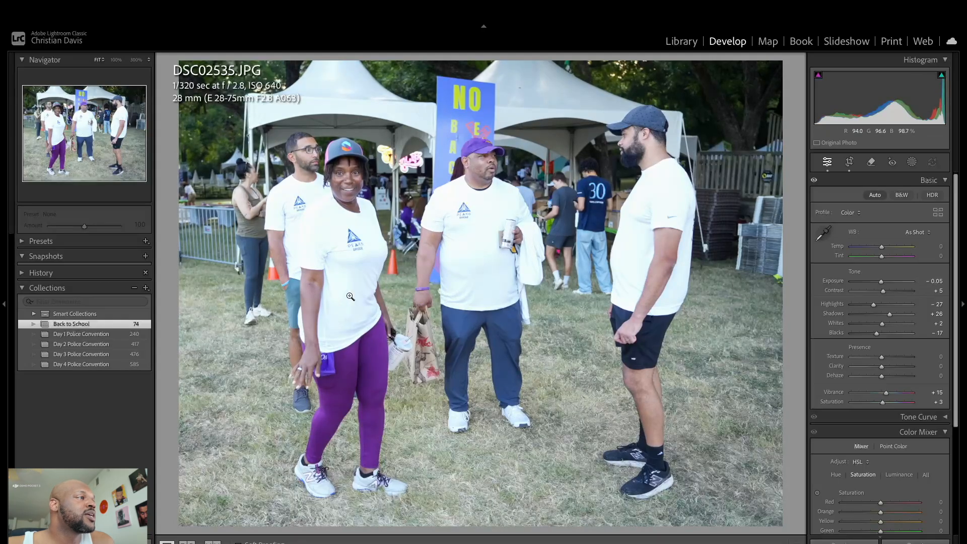
drag(873, 304, 867, 310)
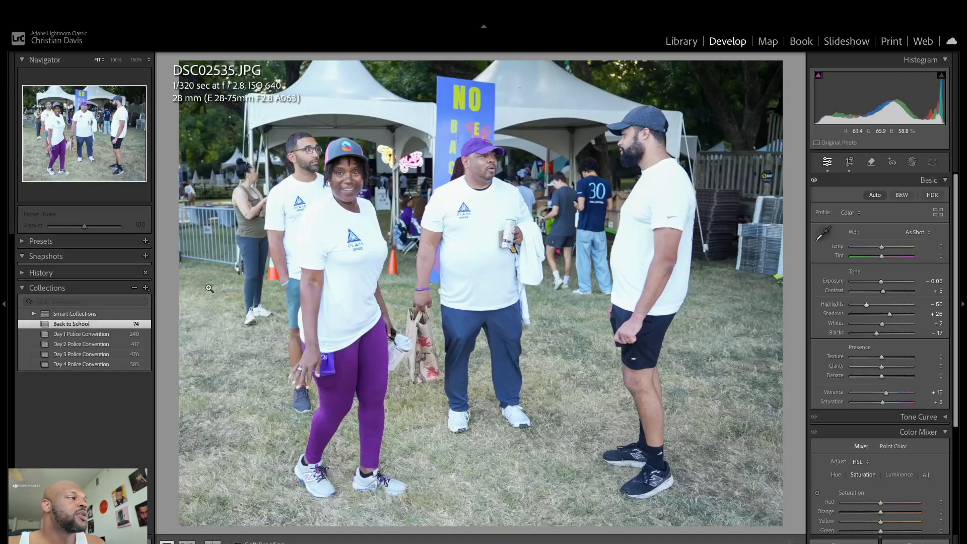
key(Right)
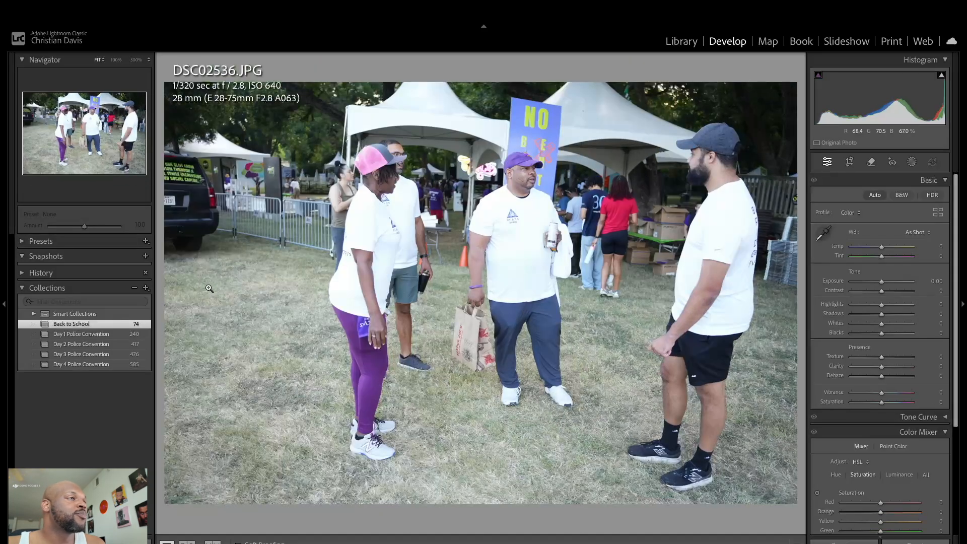
- Compare DSC02536 with its neighbouring shots, skip it, then apply automatic tone to DSC02537 and set its exposure to -0.15
key(Right)
key(Left)
key(Left)
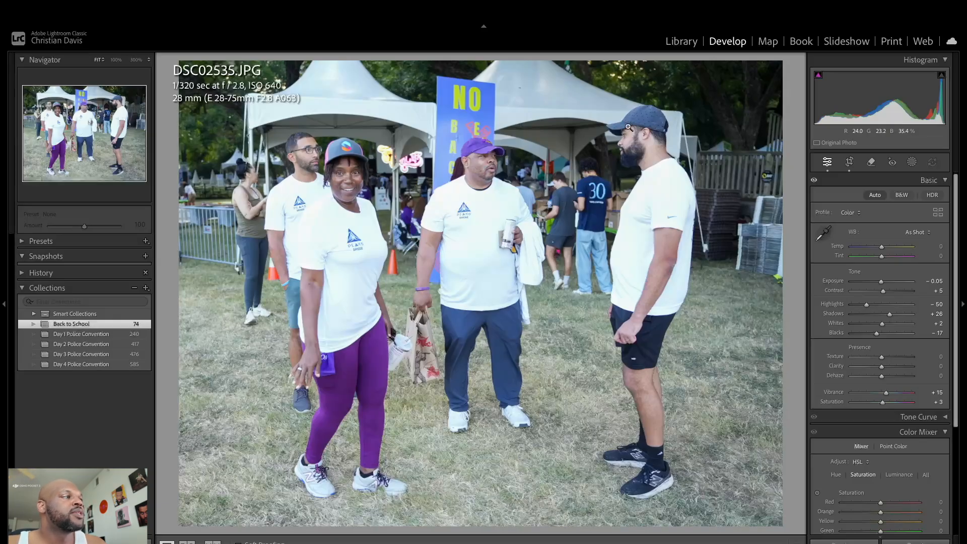
key(Right)
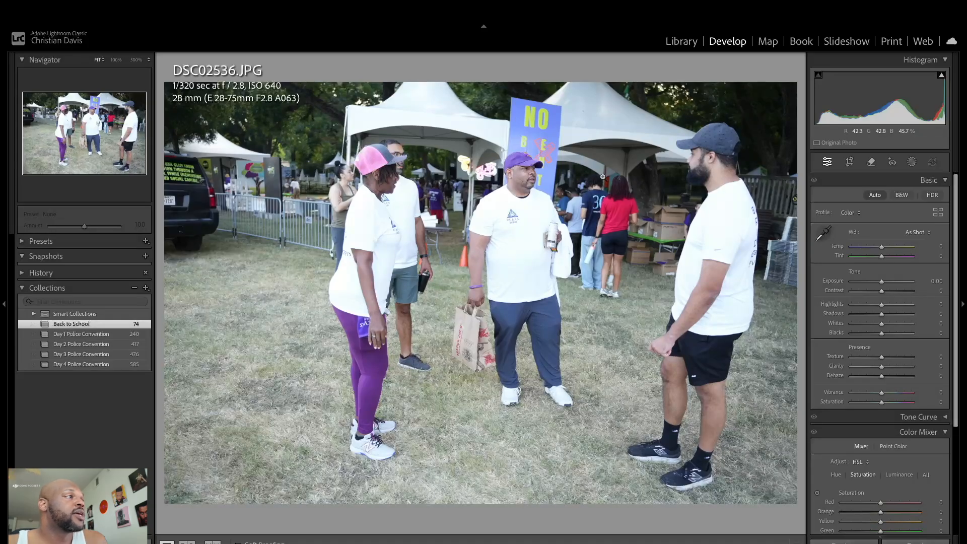
key(Right)
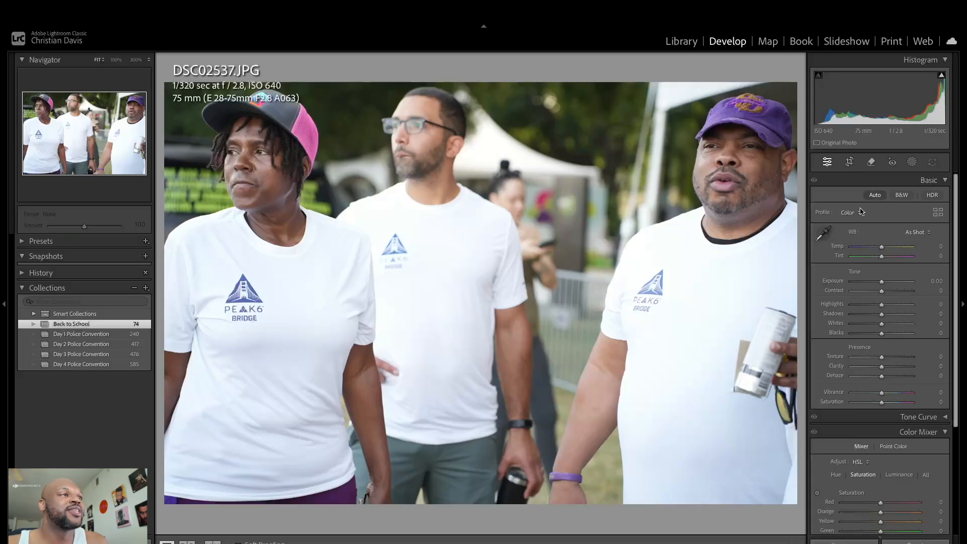
click(875, 195)
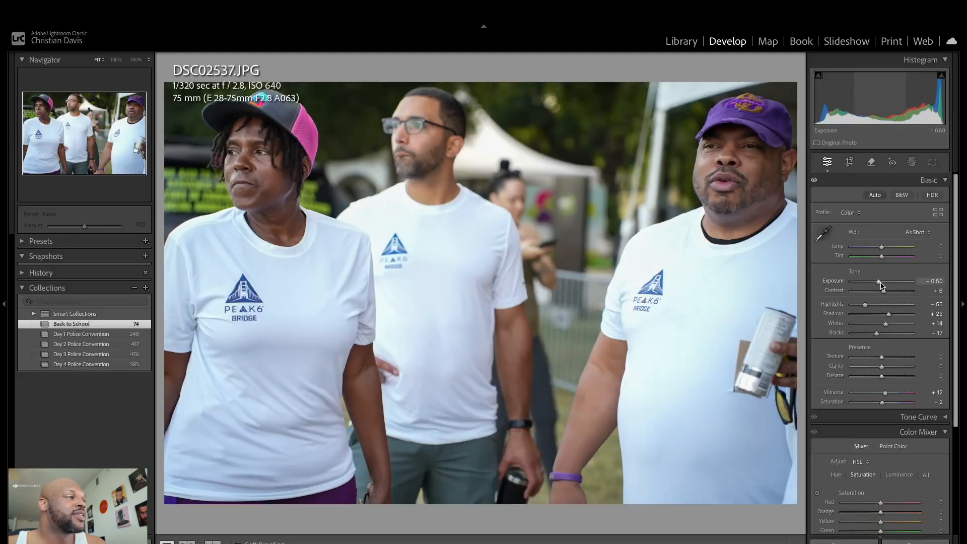
drag(880, 283, 883, 283)
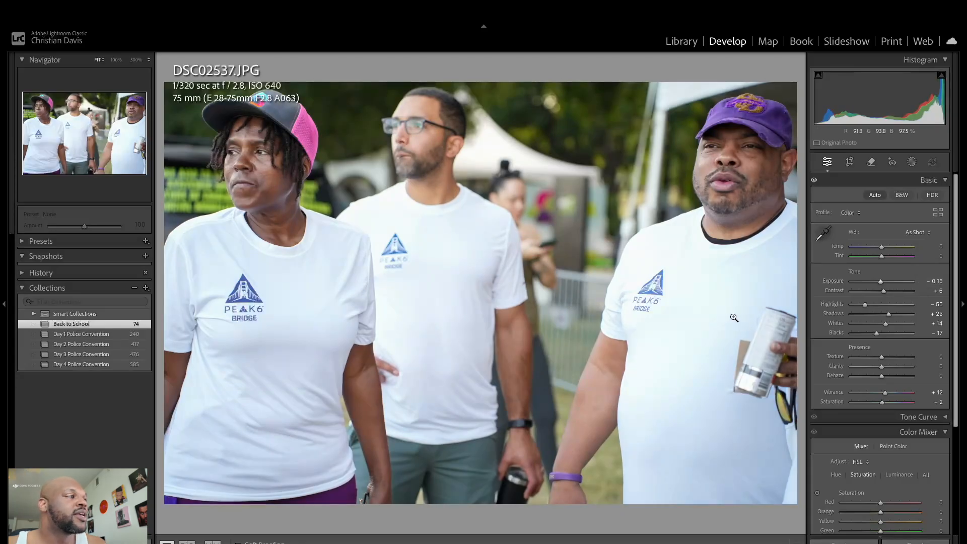
- Compare DSC02538 with DSC02539, then apply automatic tone to DSC02539 and set its exposure to +0.20
key(Right)
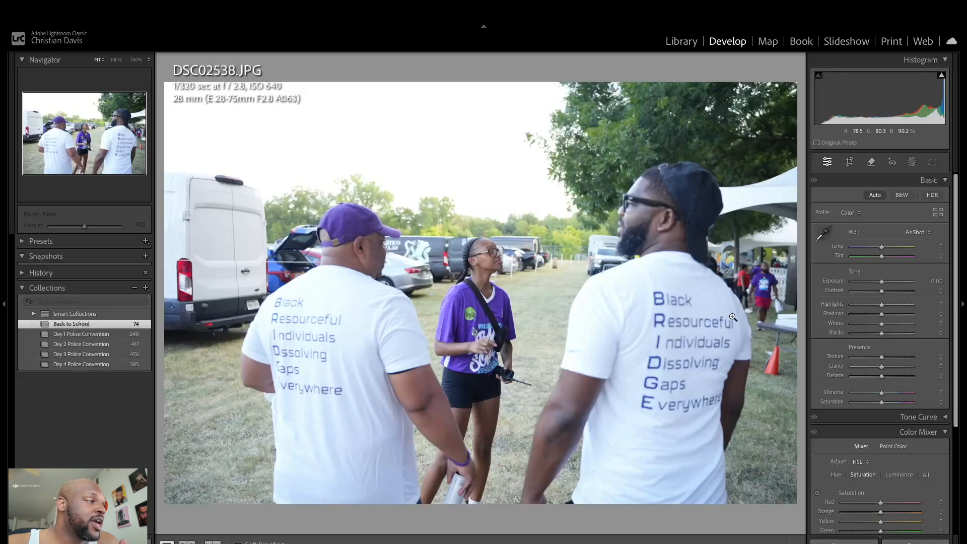
key(Right)
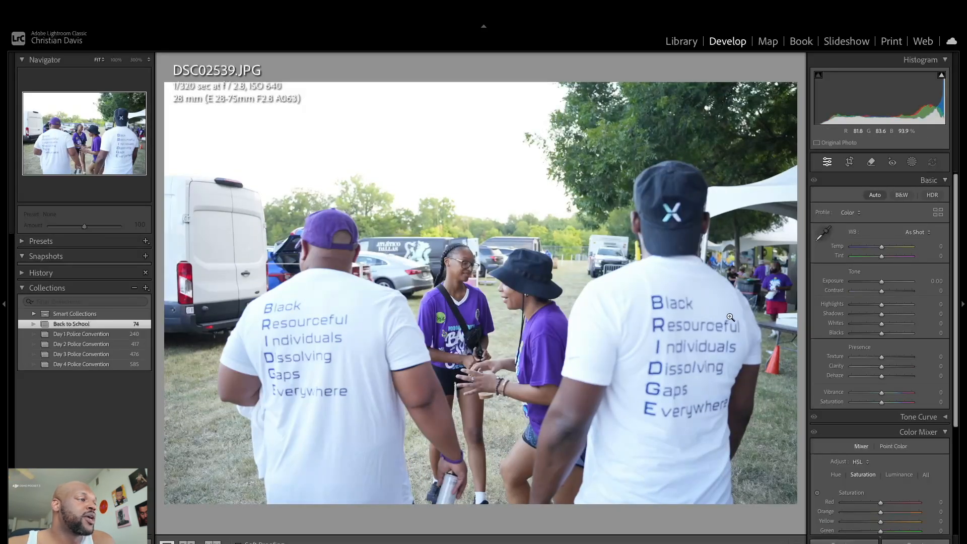
key(Left)
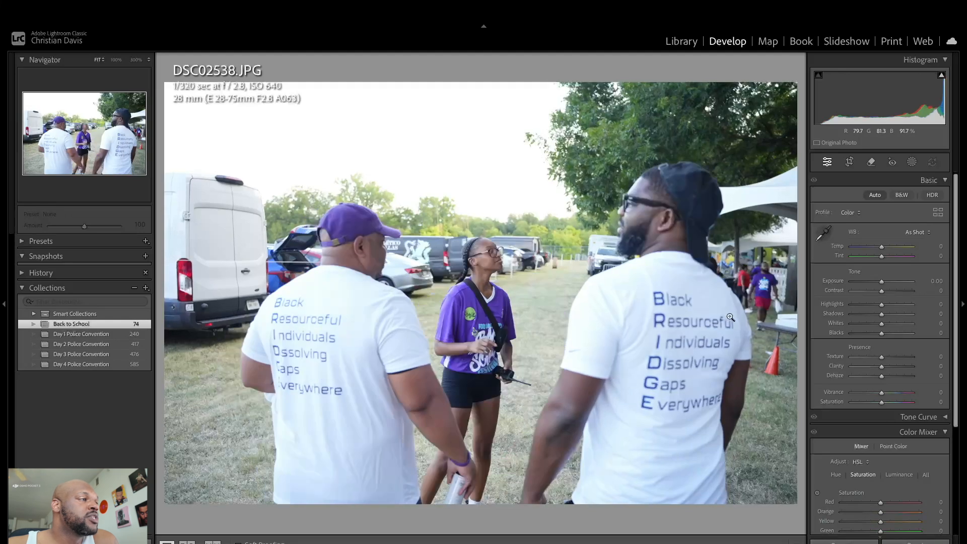
key(Right)
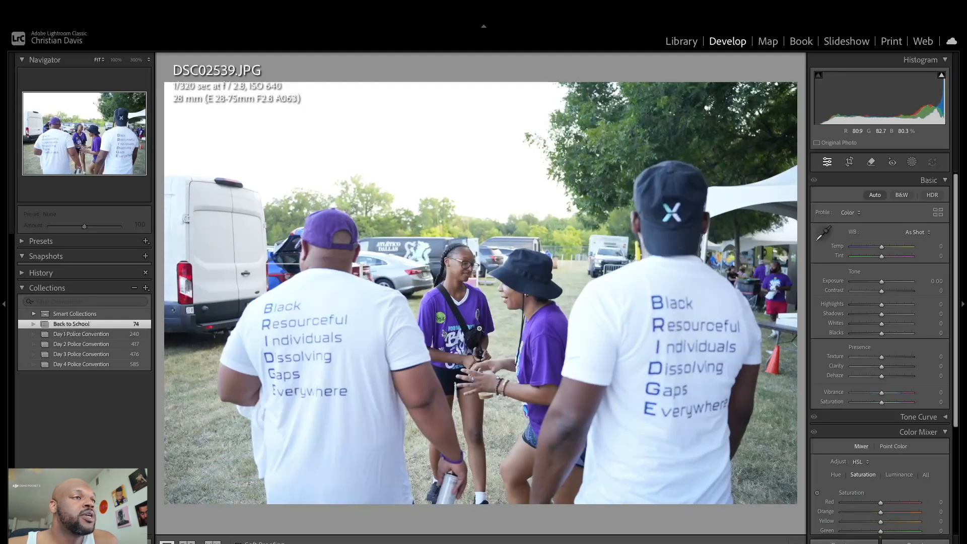
click(873, 196)
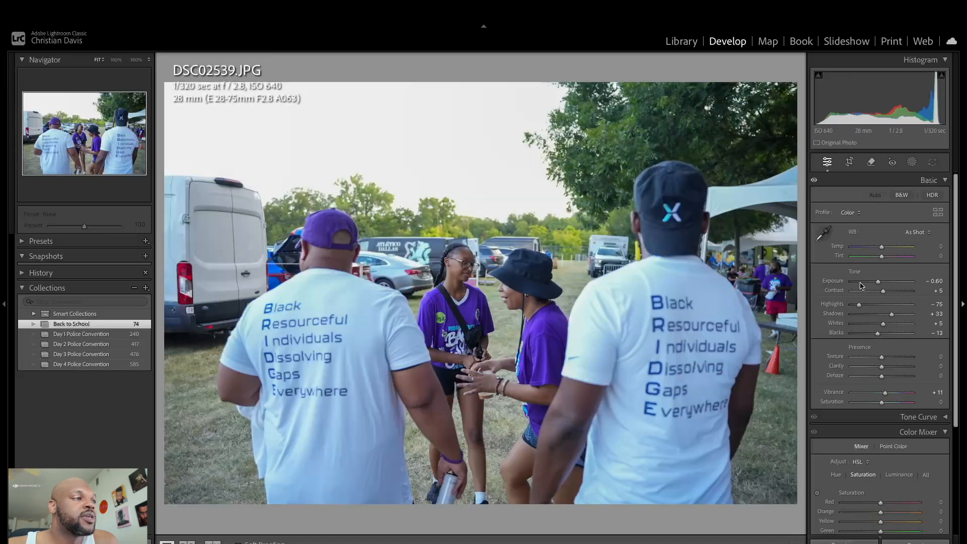
drag(877, 285, 884, 286)
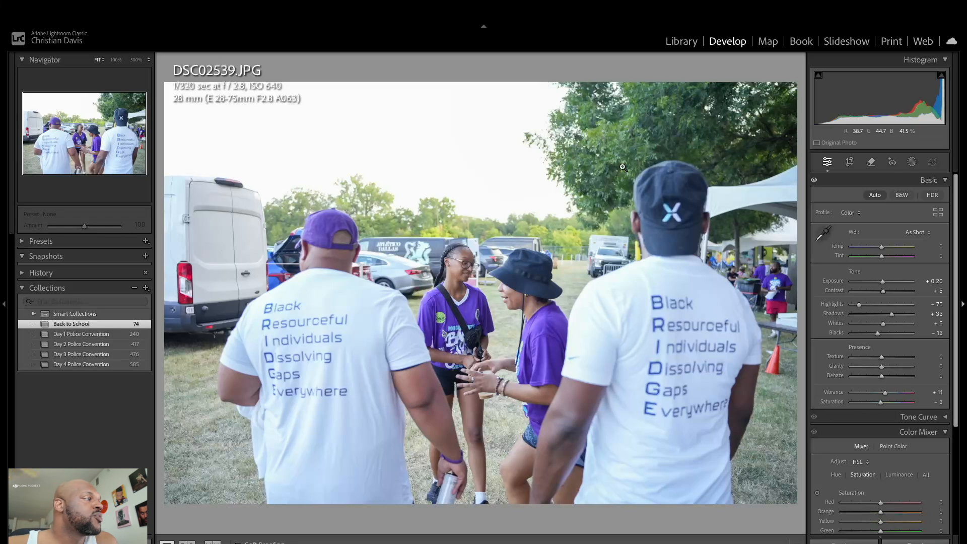
- Apply automatic tone to DSC02540 and set its exposure to +0.20
key(Right)
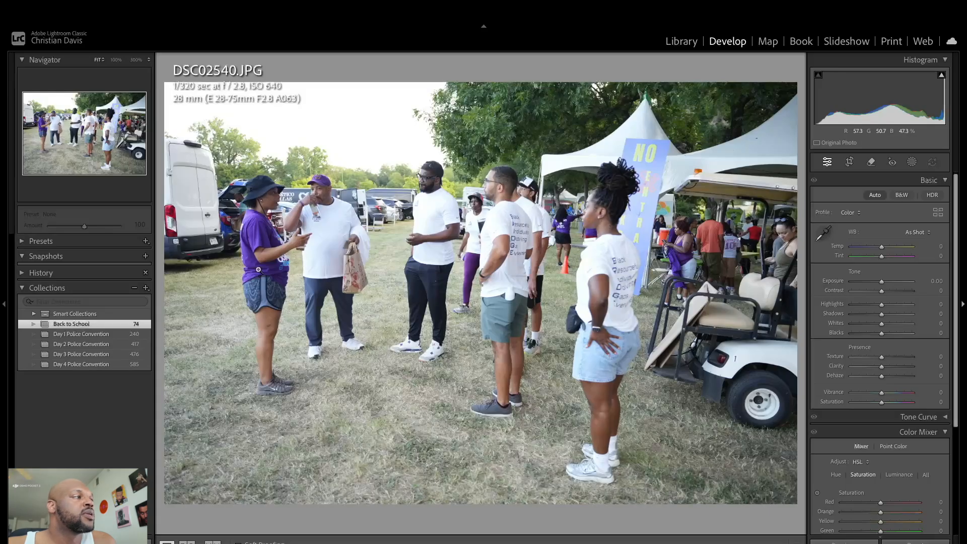
click(876, 194)
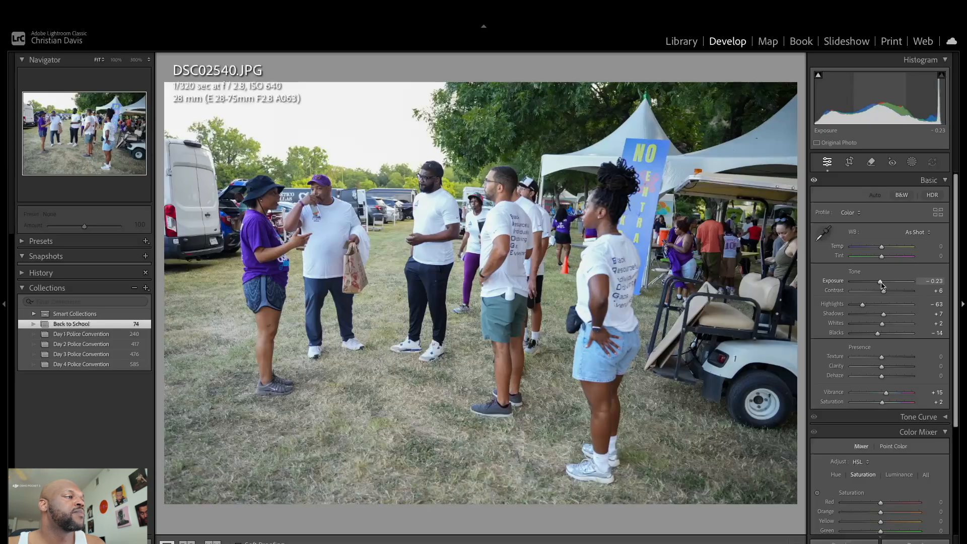
drag(880, 285, 884, 286)
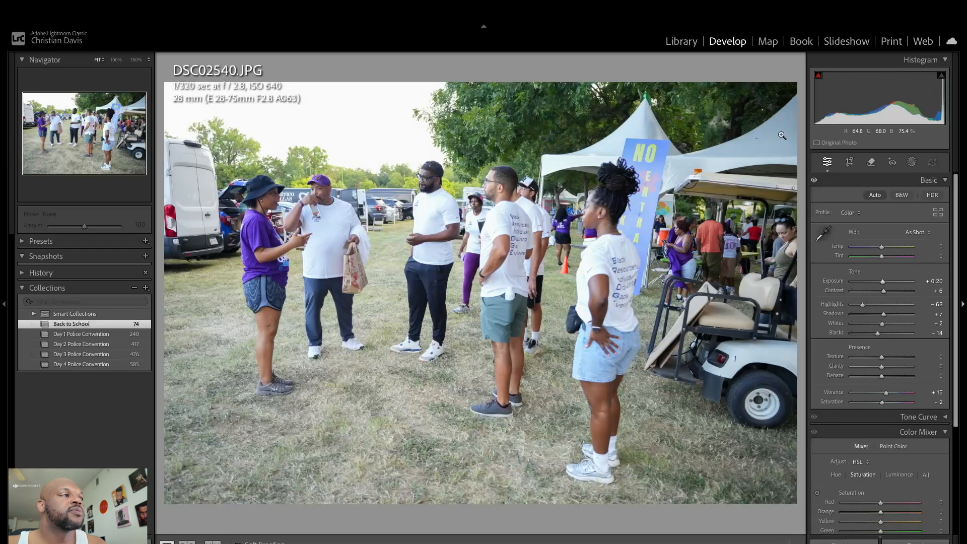
- Crop both sides of DSC02542 in around the standing group, cutting out the vehicle and the bag on the grass
key(Right)
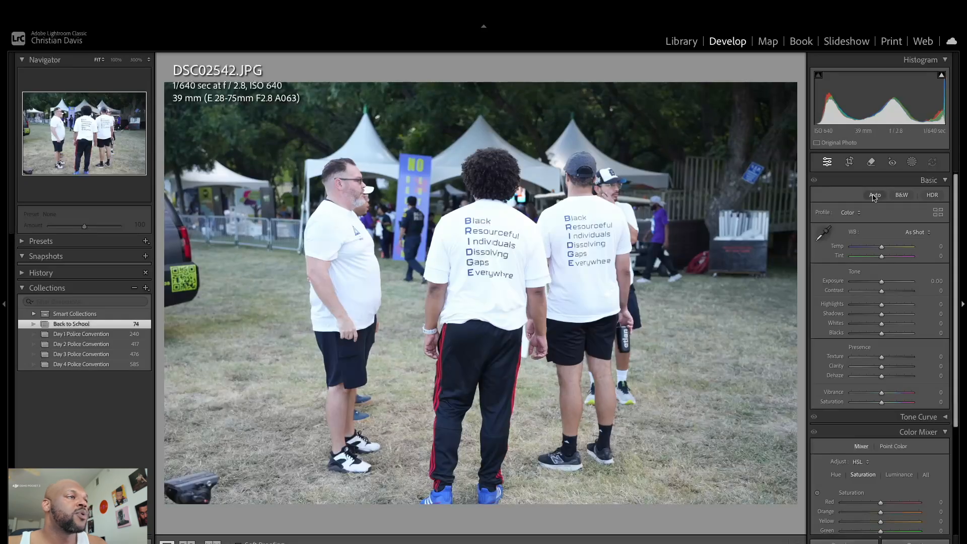
click(849, 161)
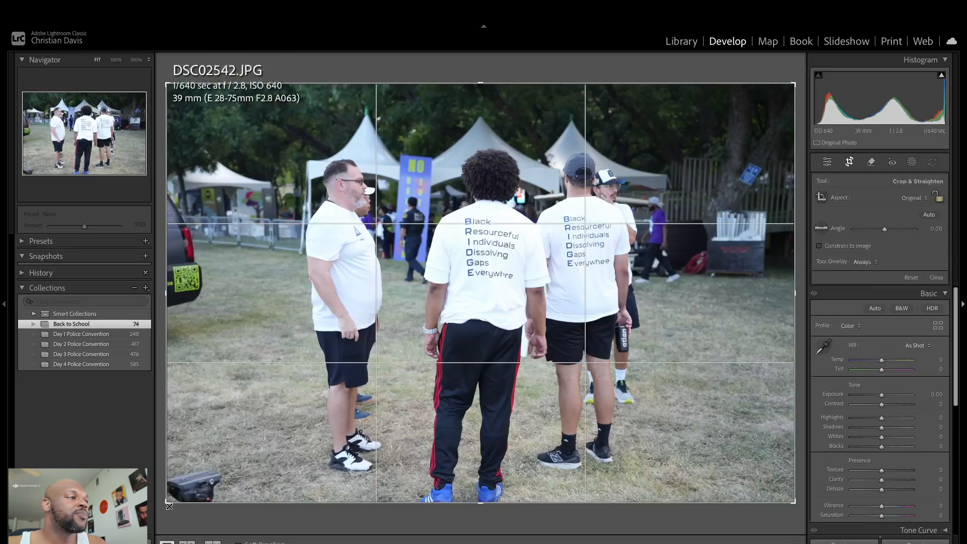
drag(166, 504, 226, 503)
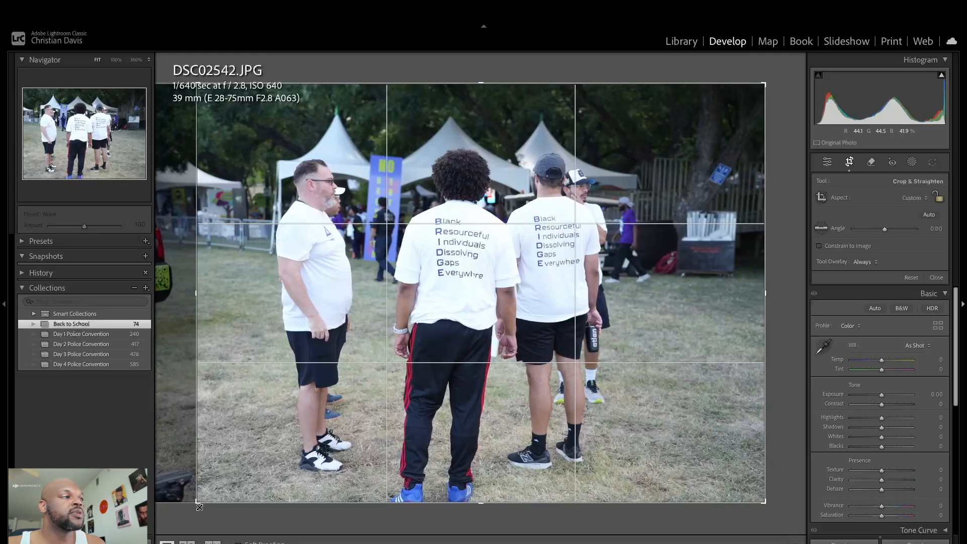
drag(764, 501, 748, 502)
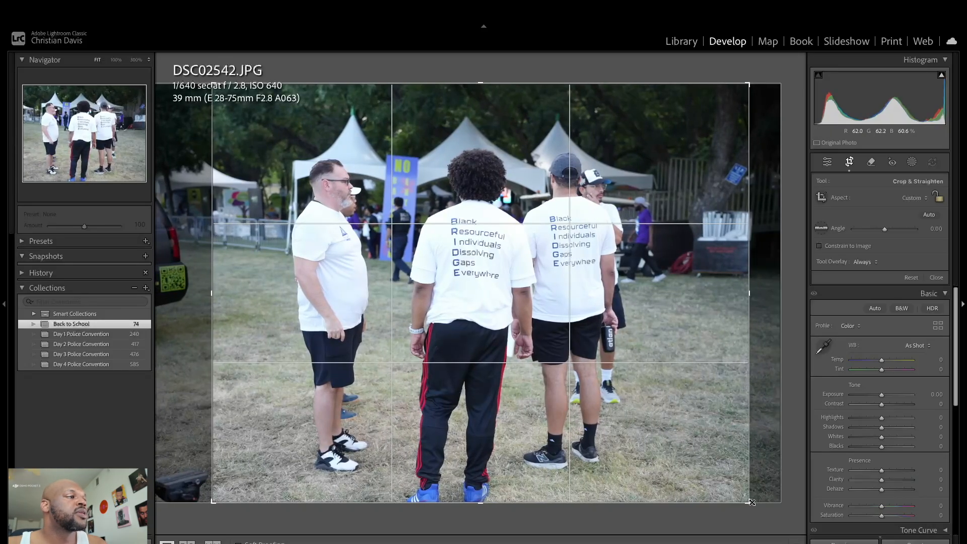
key(Return)
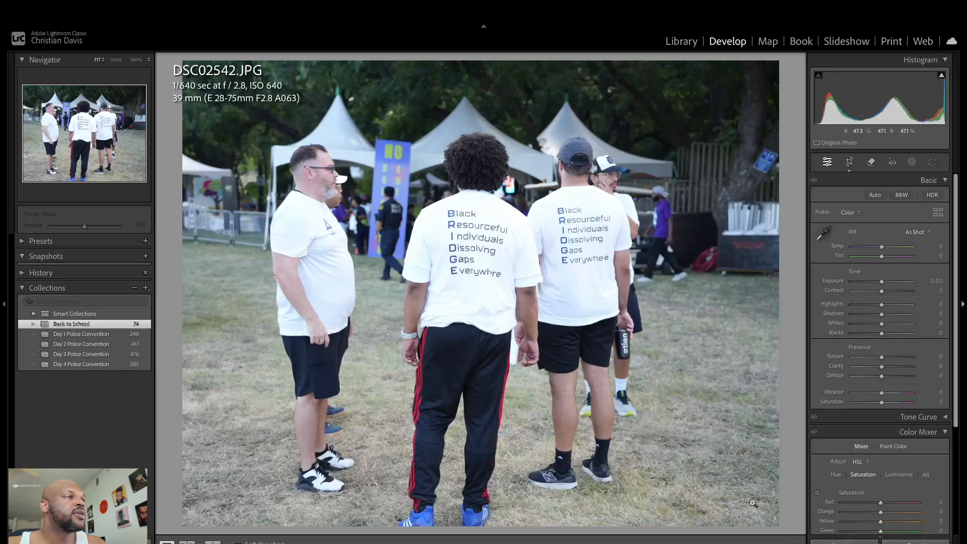
- Check the focus on the background people in DSC02543 and DSC02544 at 100% magnification
key(Right)
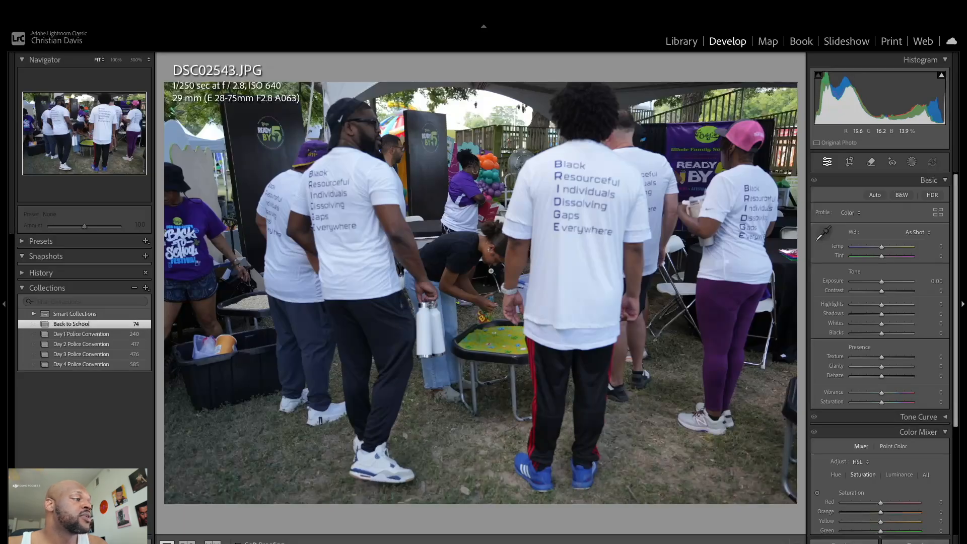
click(488, 249)
drag(498, 225, 430, 434)
drag(330, 142, 388, 296)
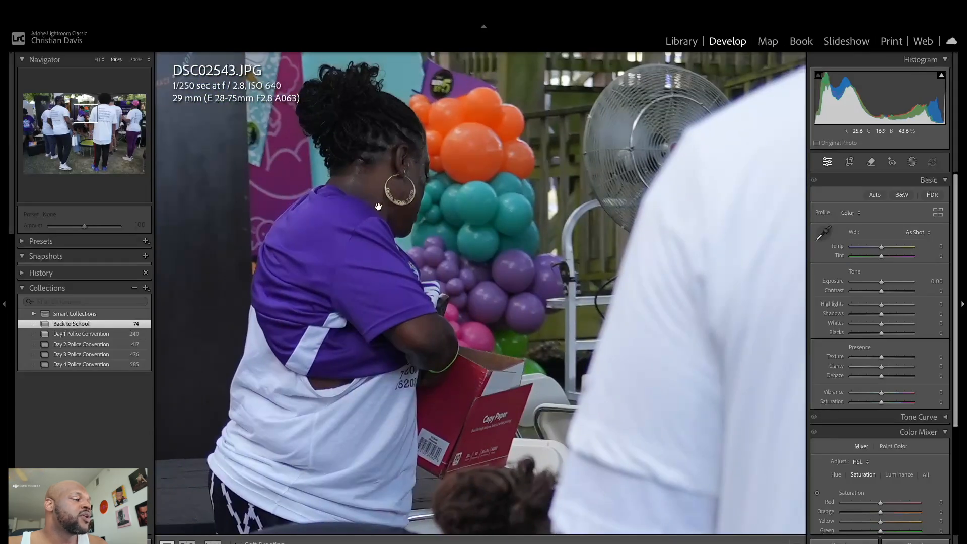
drag(402, 422, 360, 147)
drag(412, 357, 388, 206)
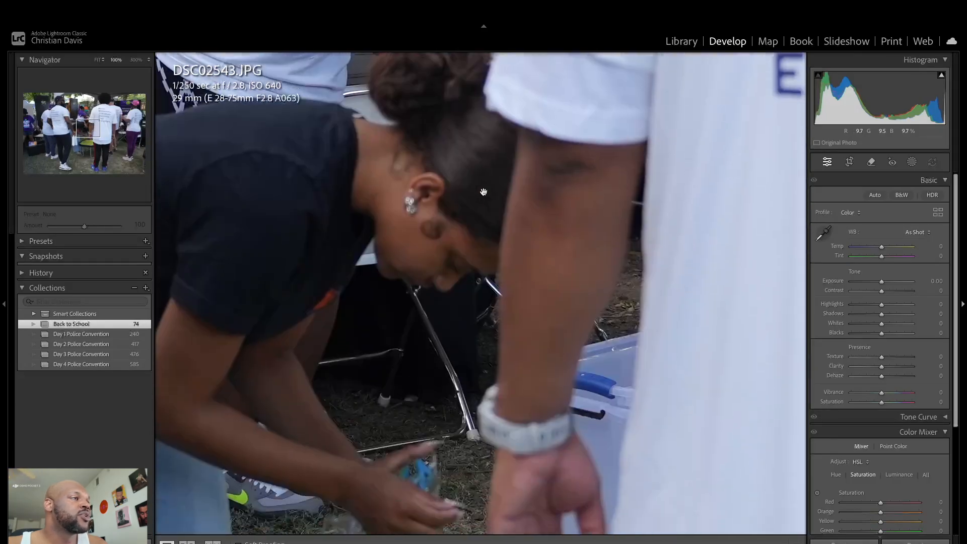
click(420, 224)
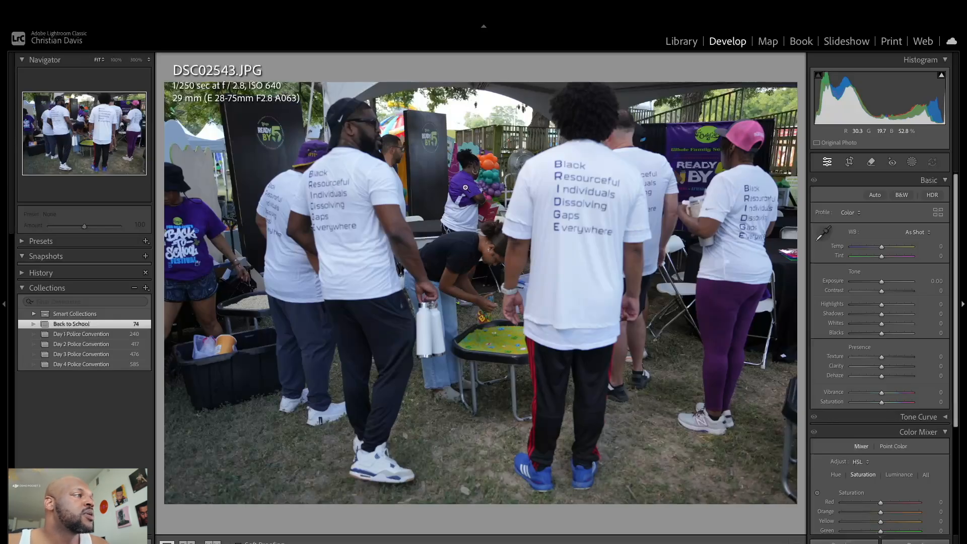
key(Right)
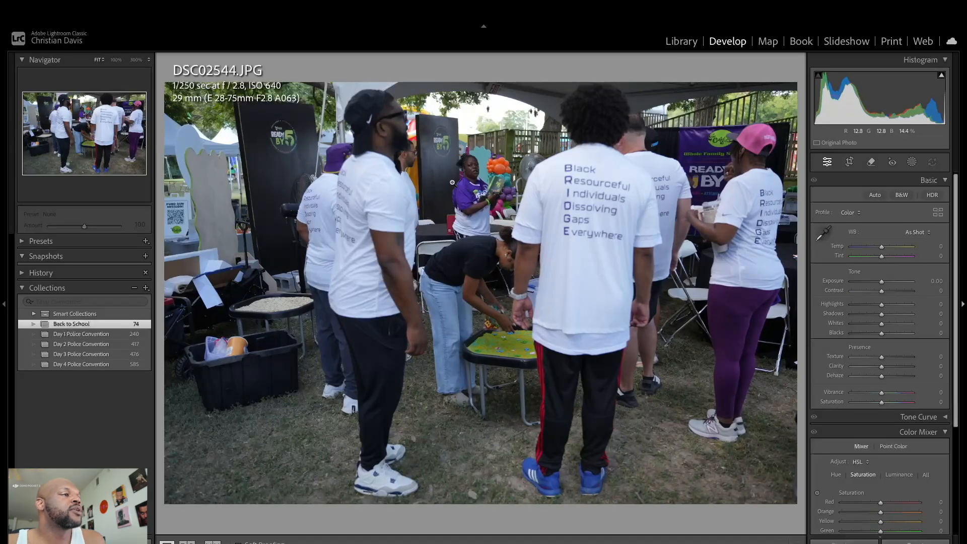
click(461, 174)
click(461, 174)
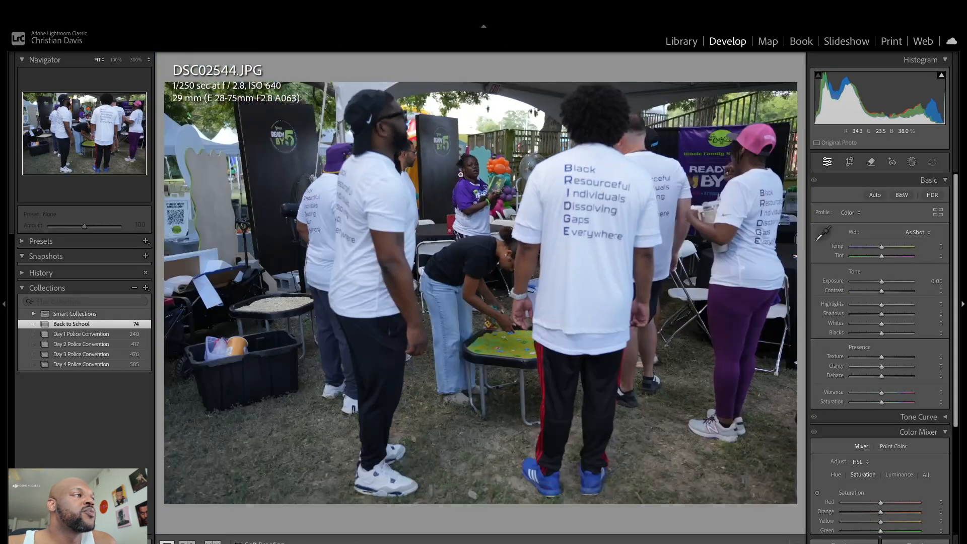
- Apply automatic tone to DSC02545, then set exposure to +0.80 and shadows to +73
key(Right)
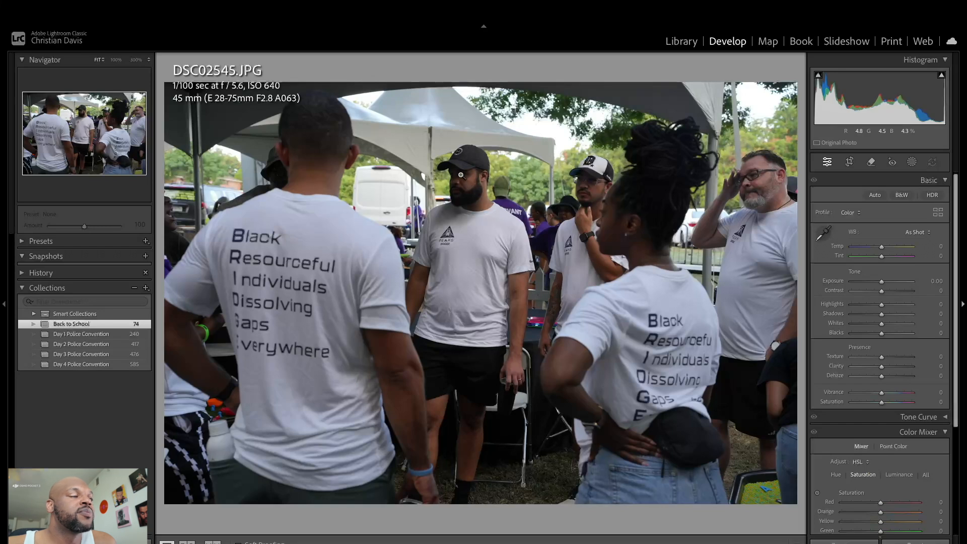
click(874, 195)
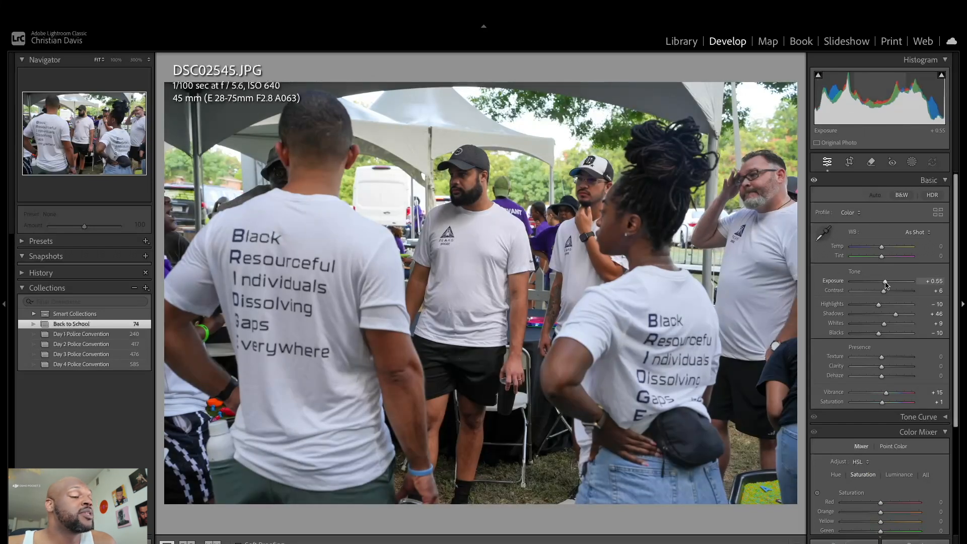
drag(886, 284, 886, 285)
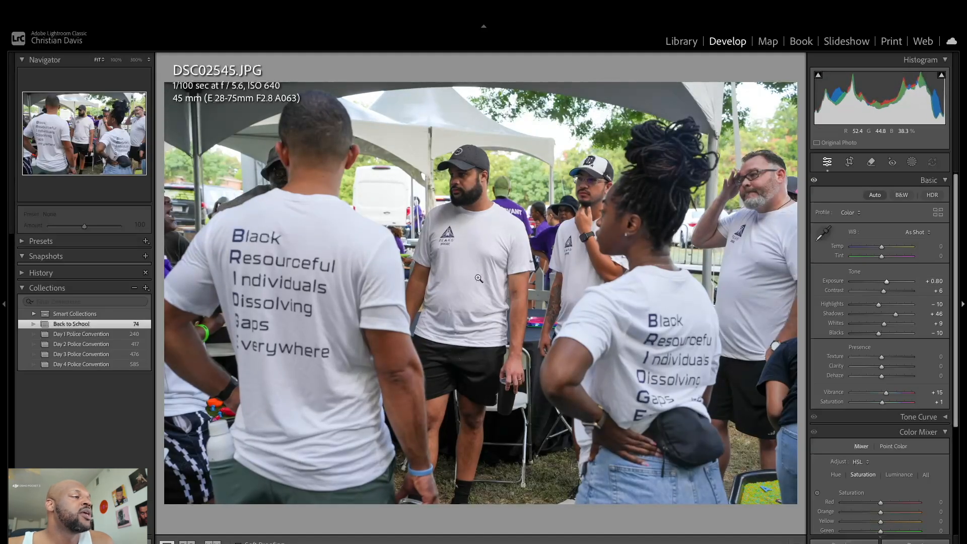
drag(900, 317, 904, 316)
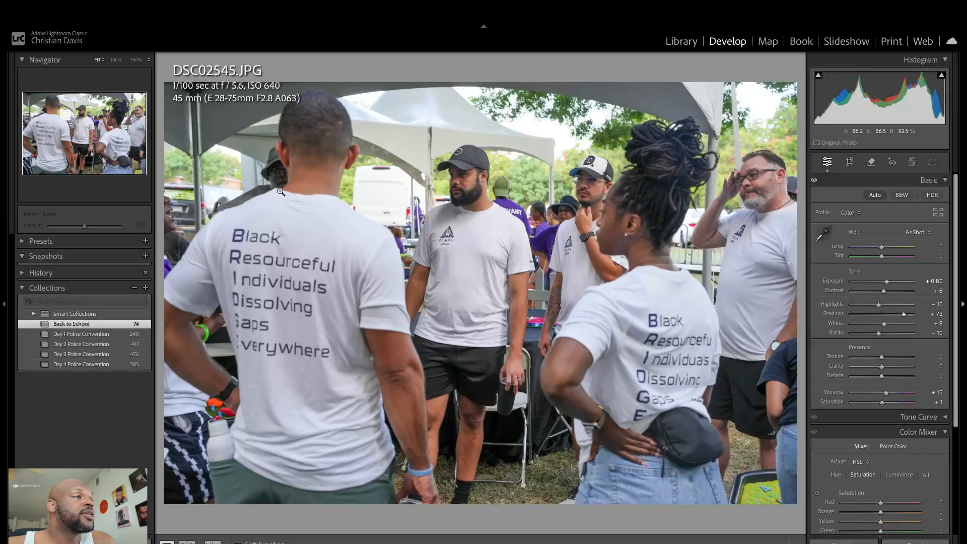
- Magnify the man in the black cap in DSC02546 to 100% and apply automatic tone to the photo
key(Right)
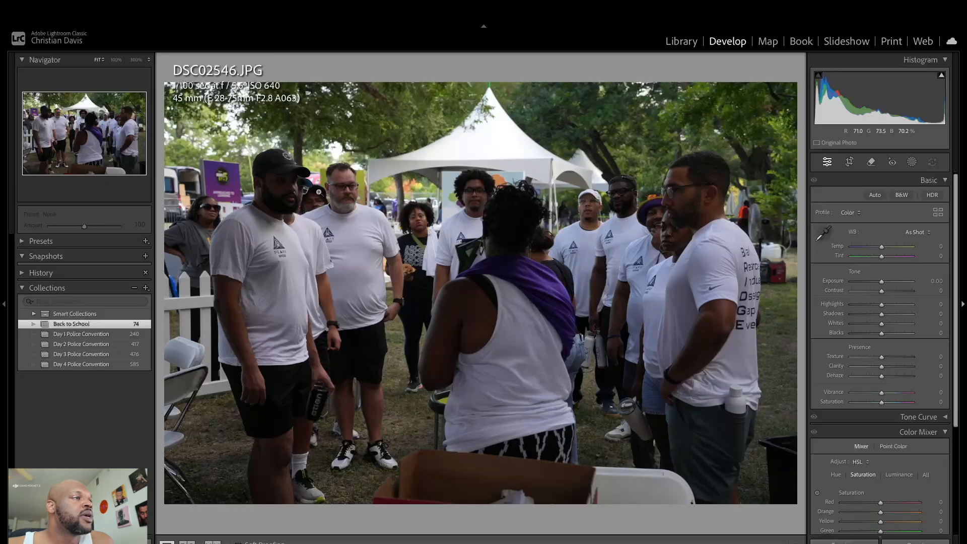
click(270, 178)
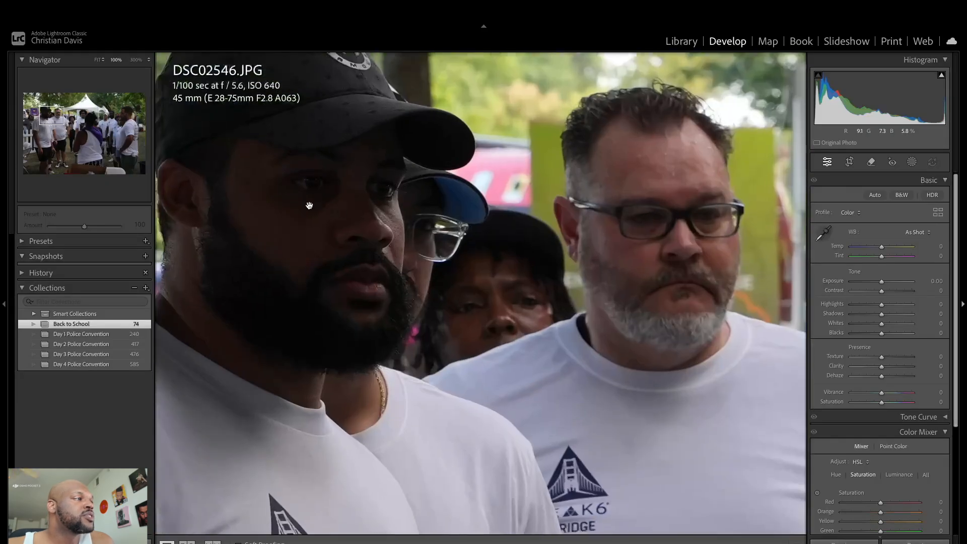
click(874, 195)
- Inspect the faces across the whole group in DSC02546 for sharpness at 100% magnification, then return to the full photo
drag(499, 217, 346, 232)
drag(551, 290, 444, 221)
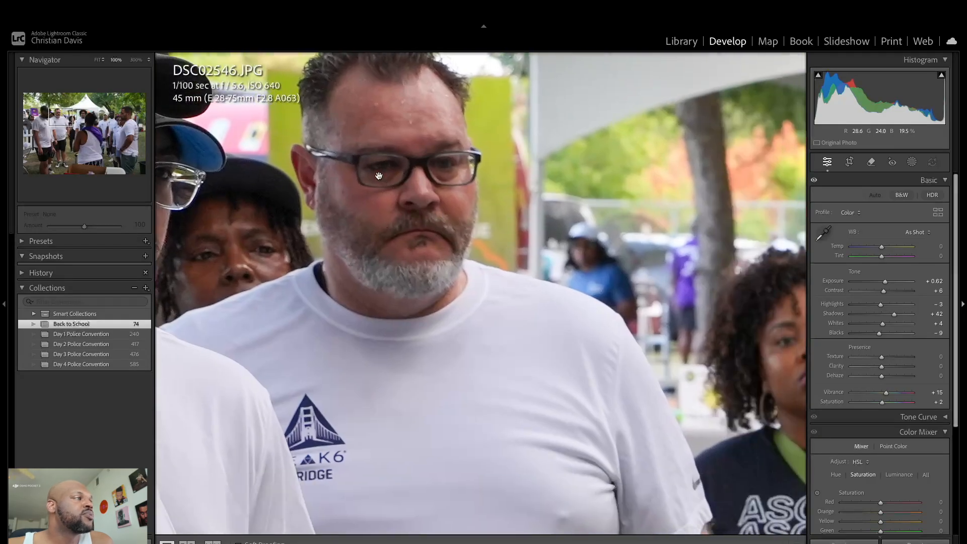
drag(491, 258, 188, 173)
drag(457, 302, 311, 254)
drag(513, 198, 266, 276)
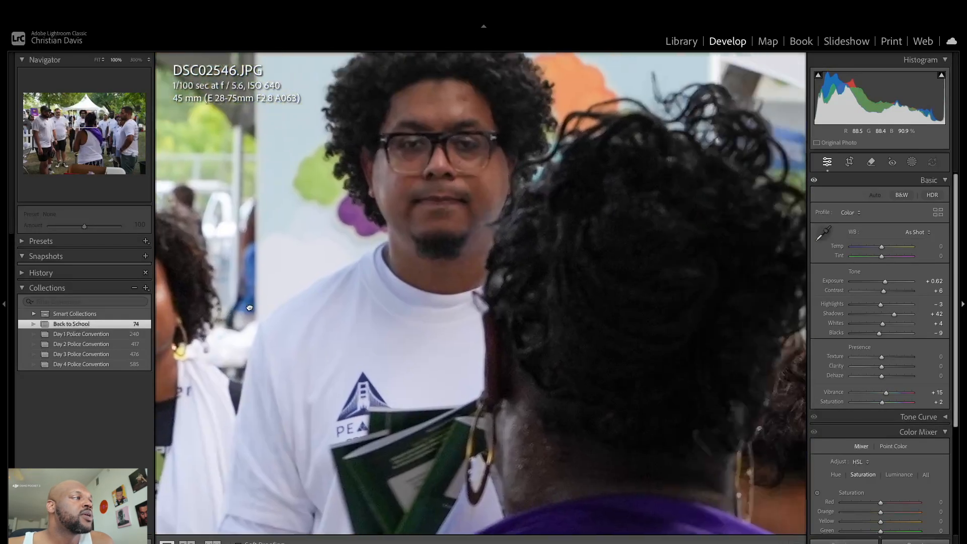
drag(432, 174, 205, 154)
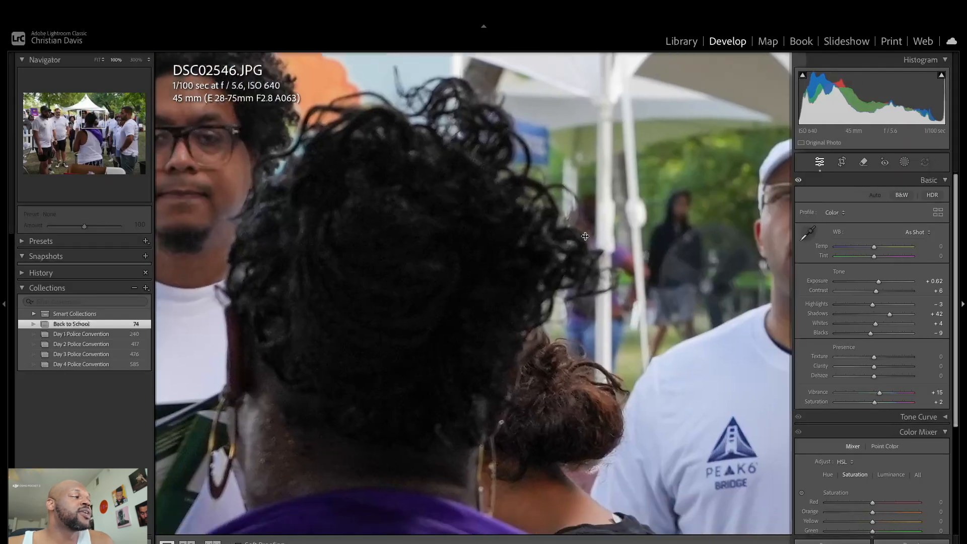
drag(659, 245, 387, 213)
drag(483, 168, 433, 168)
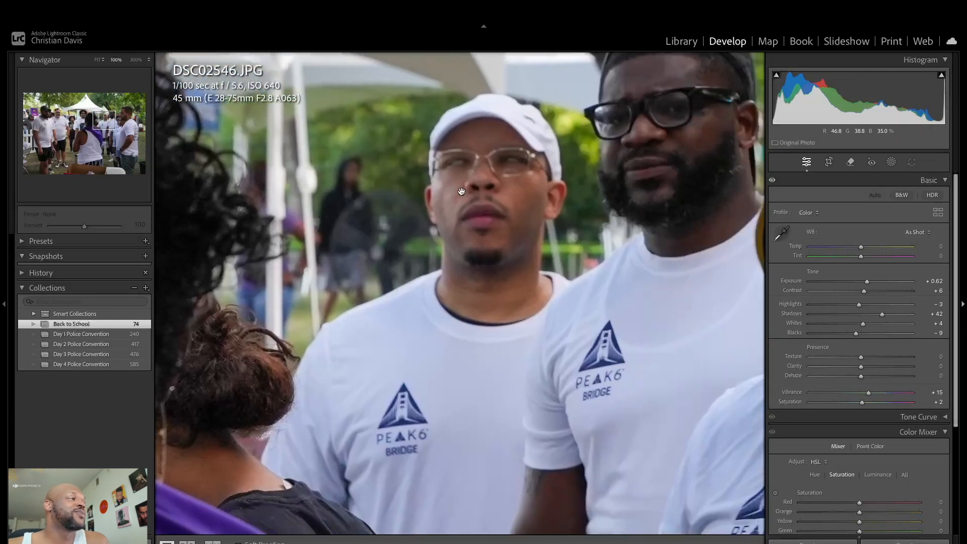
drag(511, 212, 194, 220)
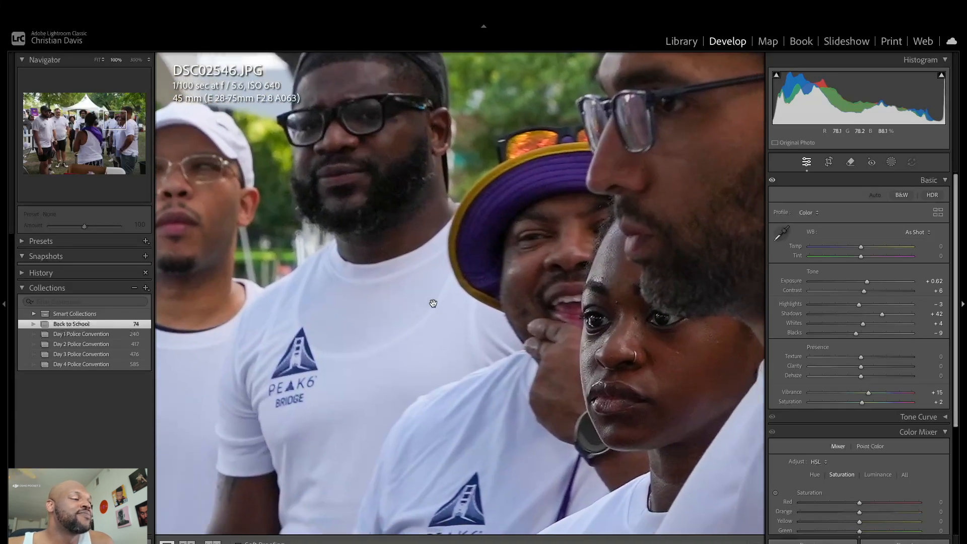
click(427, 266)
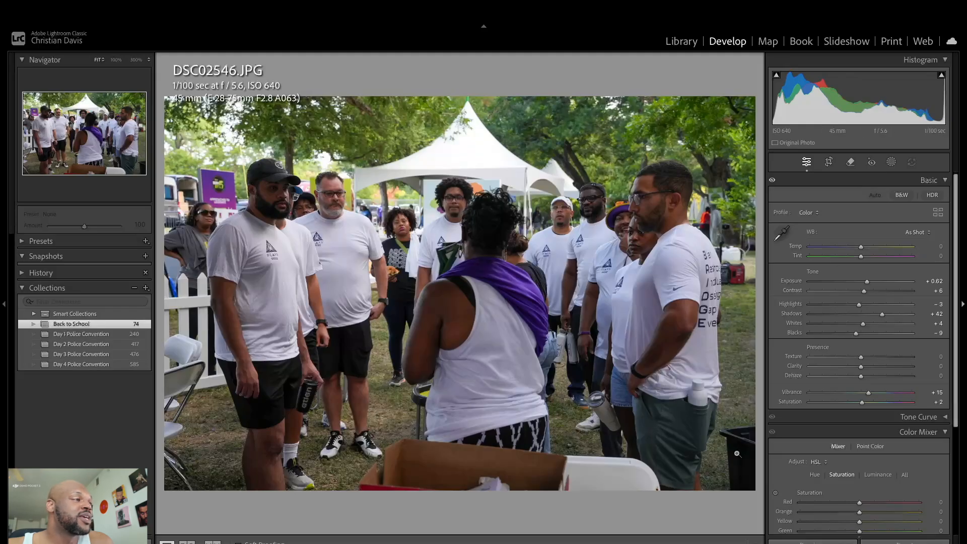
- Set the exposure of DSC02546 to +1.40 and compare the photo with DSC02547
drag(867, 282, 877, 285)
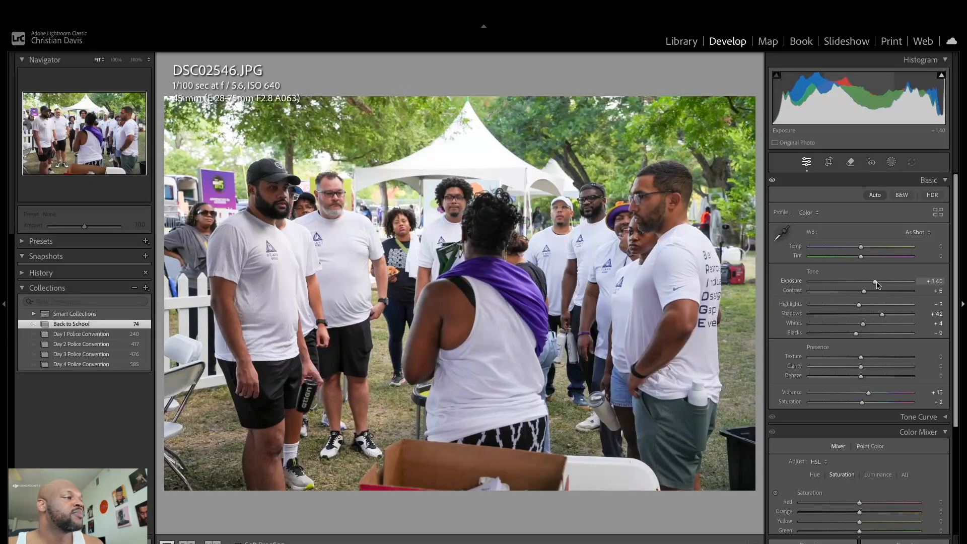
key(Right)
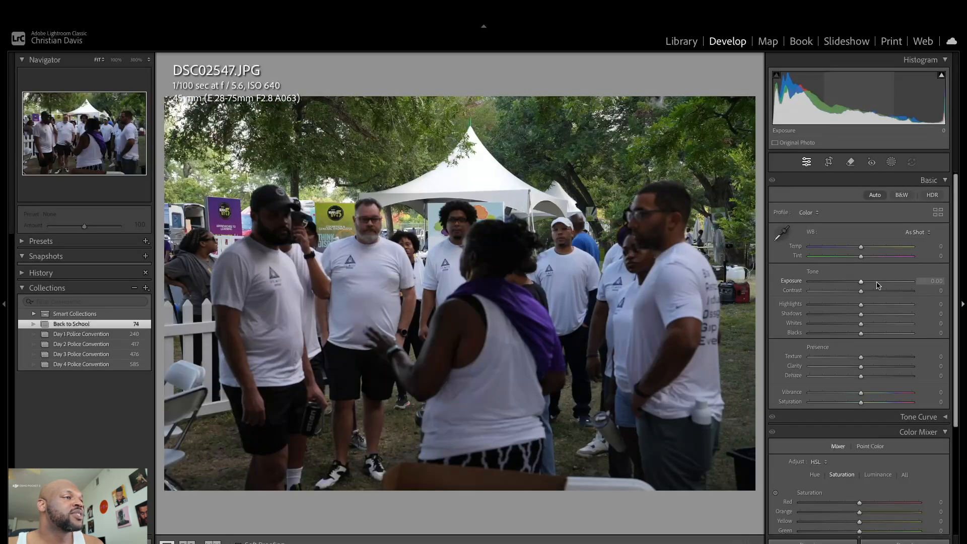
key(Left)
key(Right)
key(Left)
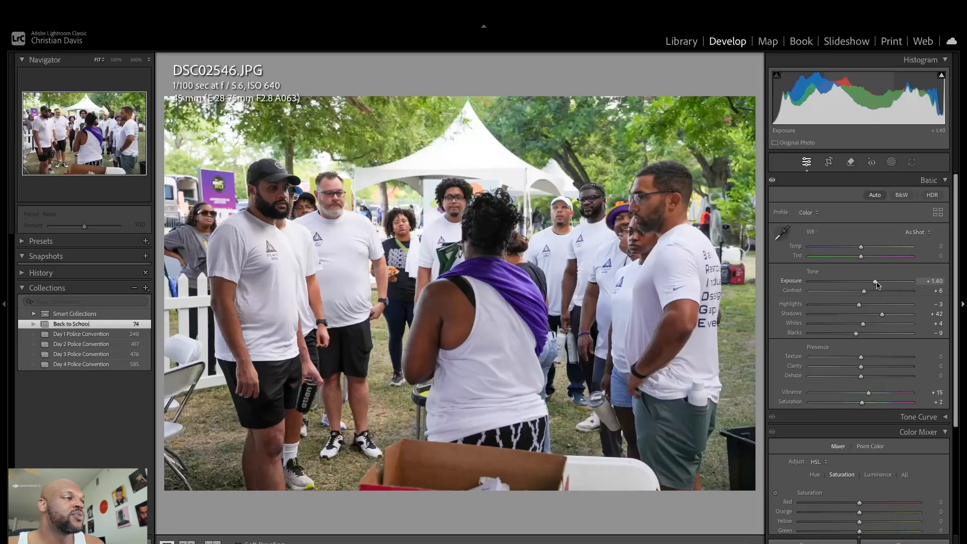
- Check the focus on the man in the white cap in DSC02547 at 100% magnification
key(Right)
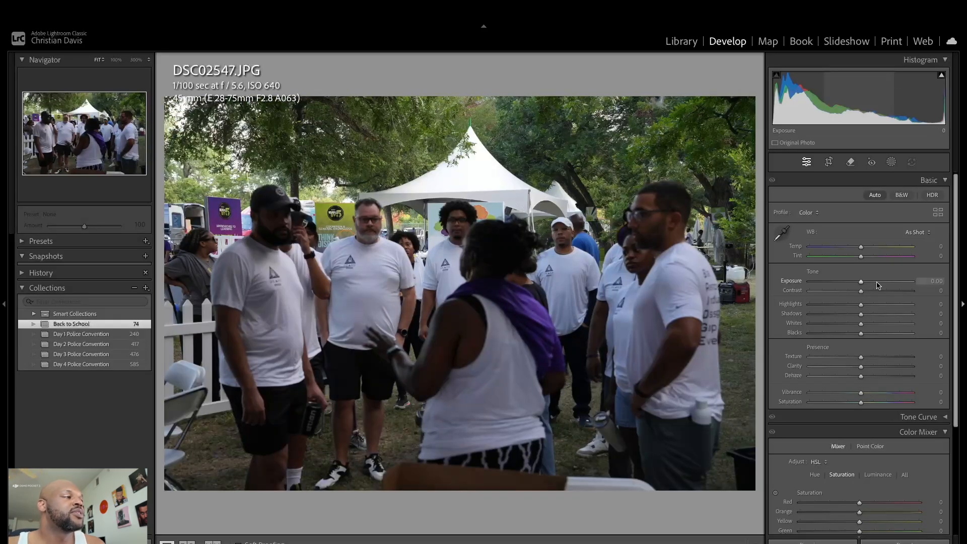
click(563, 228)
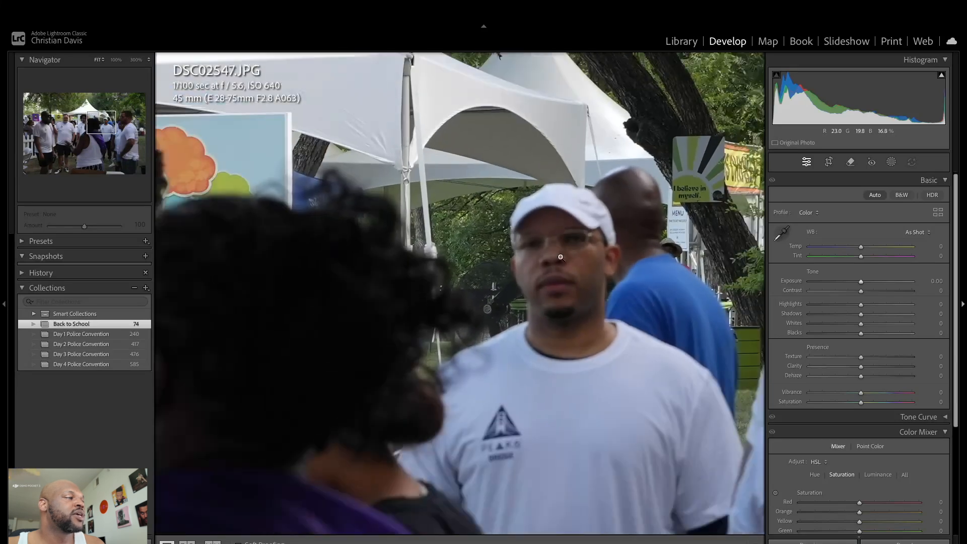
click(561, 257)
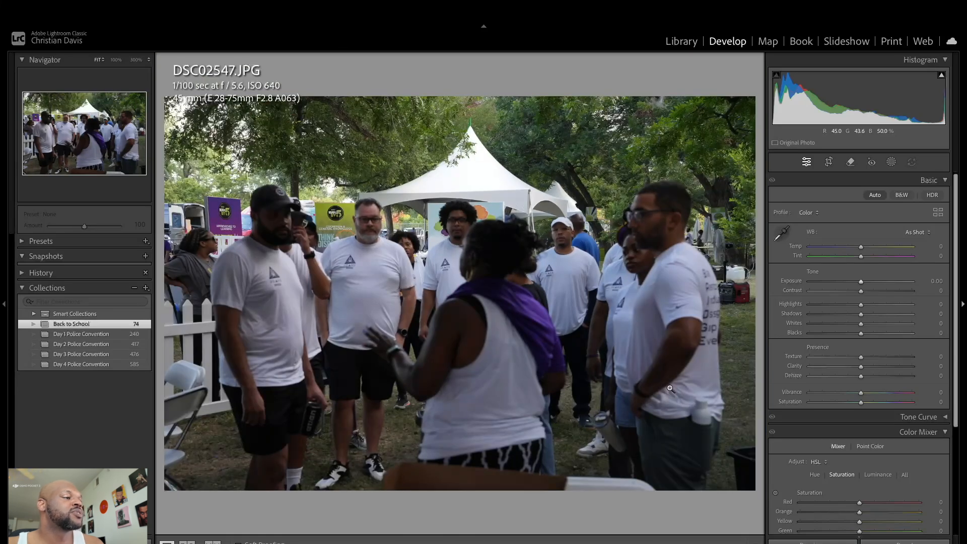
- Review DSC02548 against DSC02547, then view DSC02549
key(Right)
key(Right)
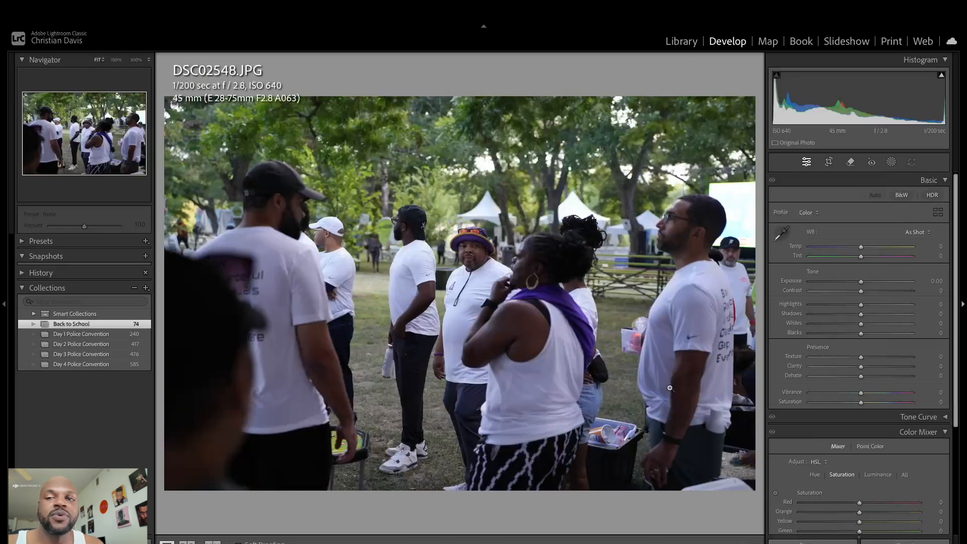
key(Left)
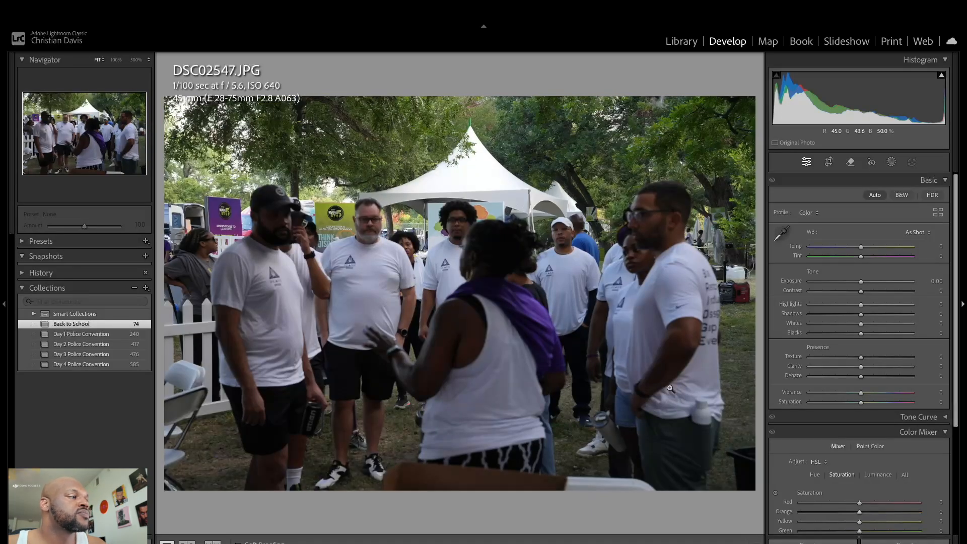
key(Right)
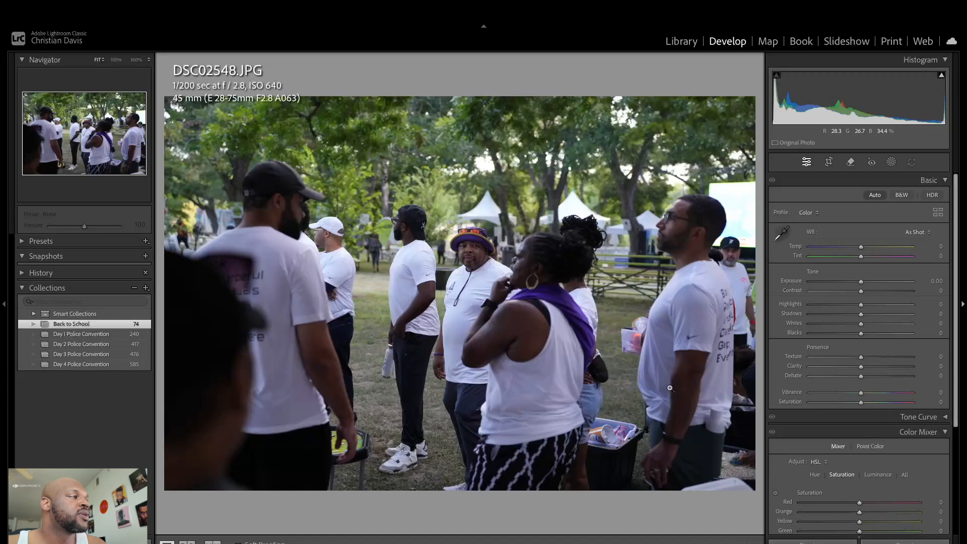
key(Right)
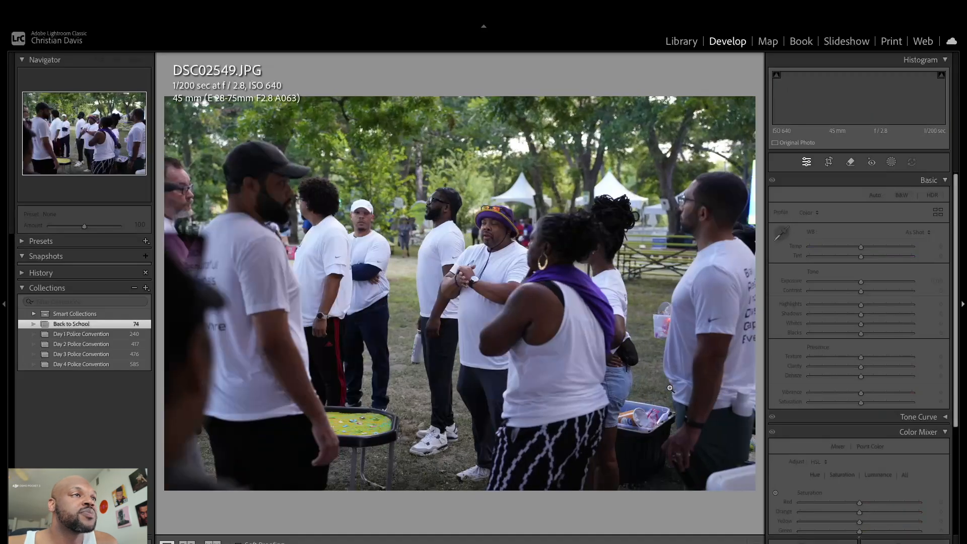
- Apply automatic tone to DSC02550, then set exposure to +0.70 and saturation to -1
key(Right)
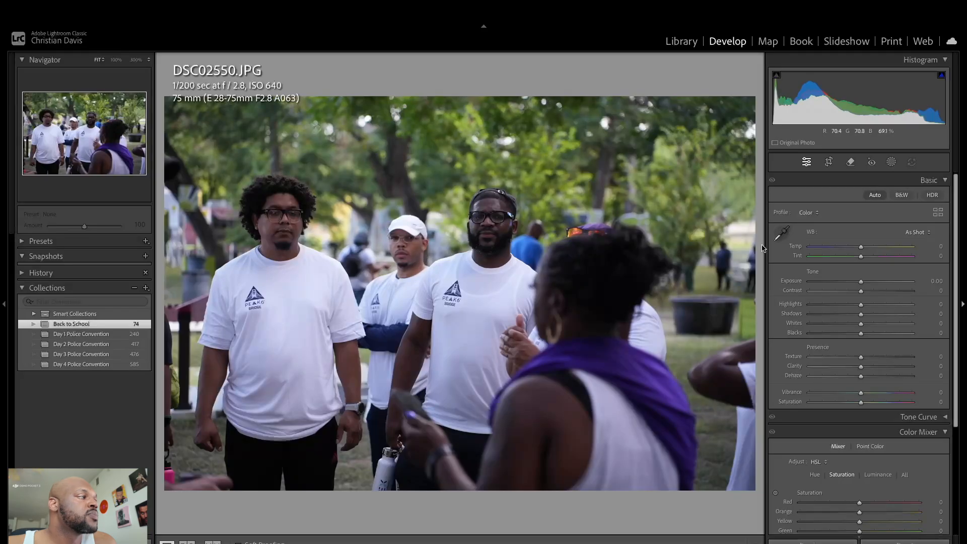
click(874, 195)
drag(861, 280, 867, 284)
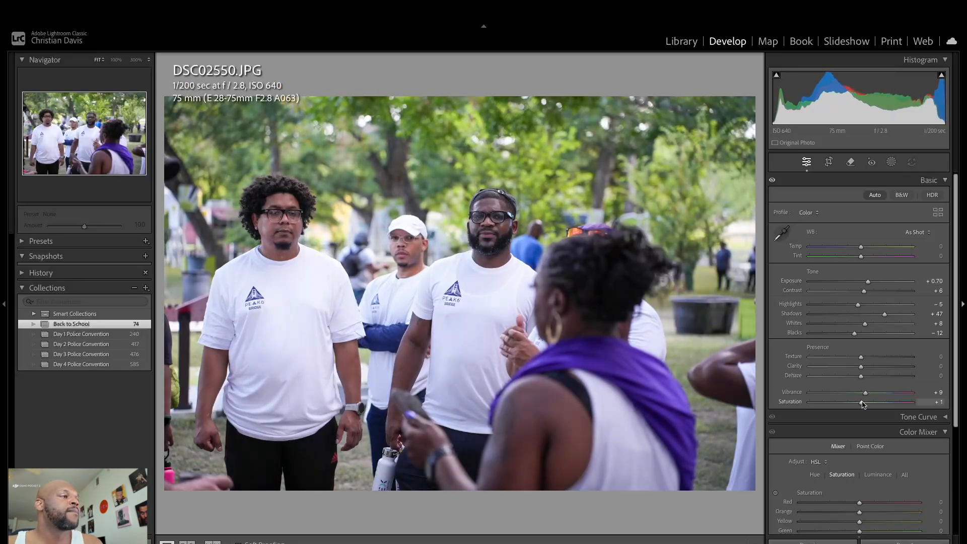
drag(861, 403, 860, 402)
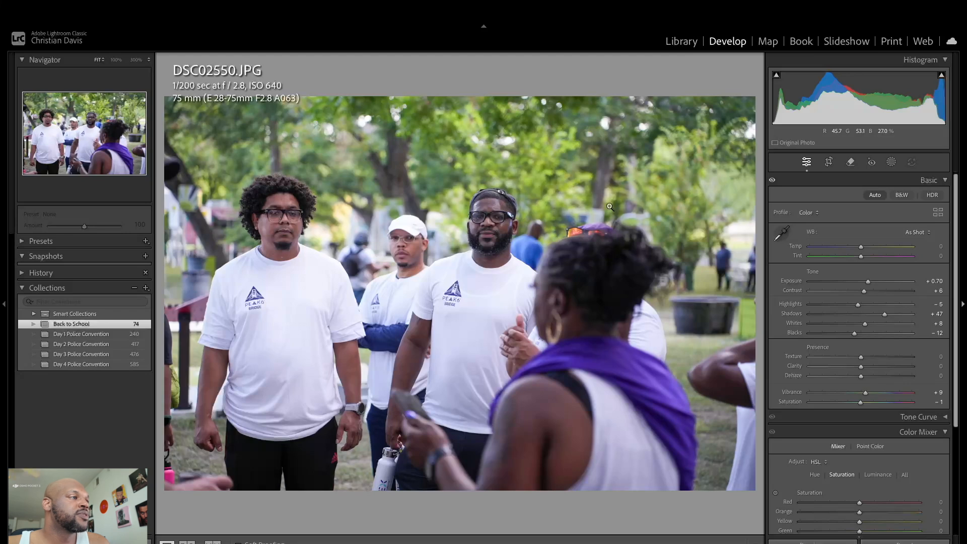
- Paste the DSC02550 settings onto DSC02551 and set its exposure to +0.40
key(Right)
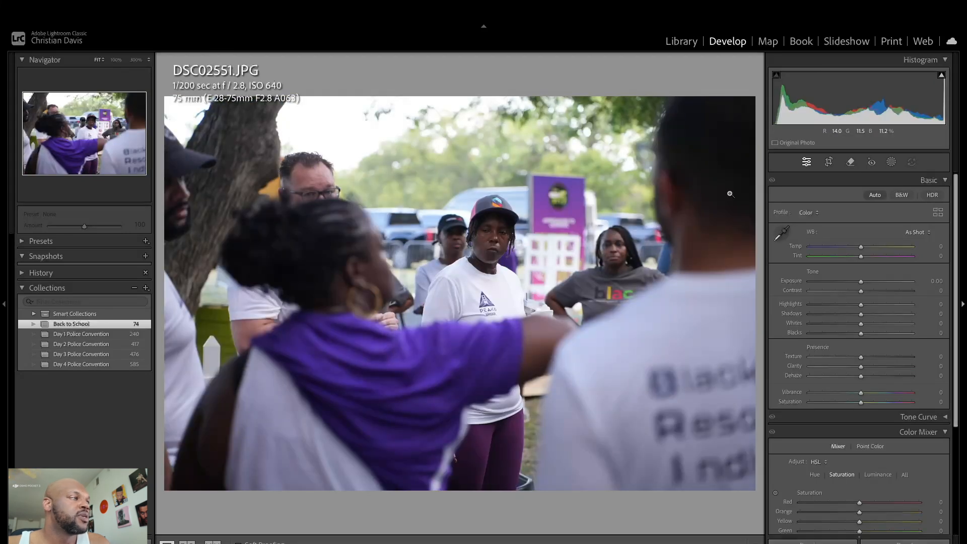
click(875, 195)
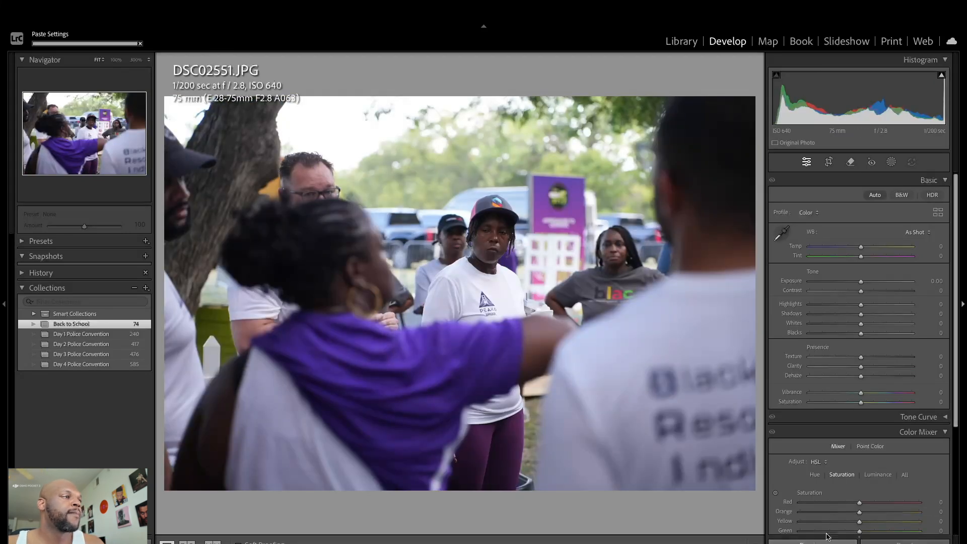
drag(869, 284, 867, 284)
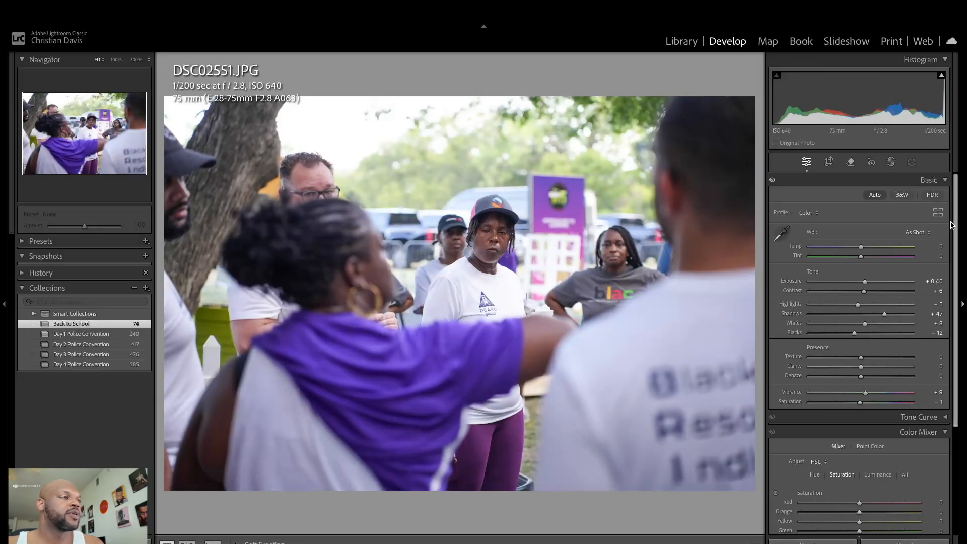
- Skip DSC02552 and apply automatic tone to the group photo DSC02553, then set exposure to +1.25 and saturation to +12
key(Right)
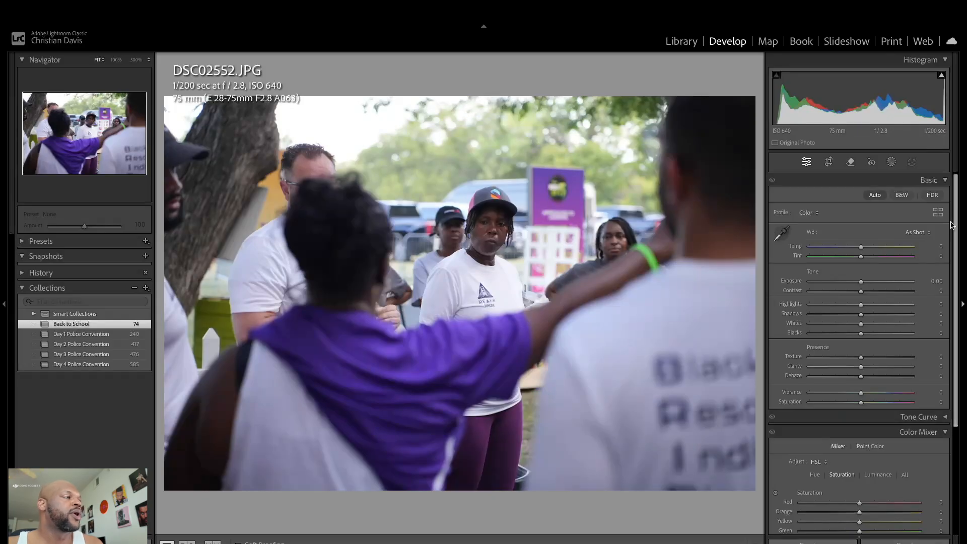
key(Right)
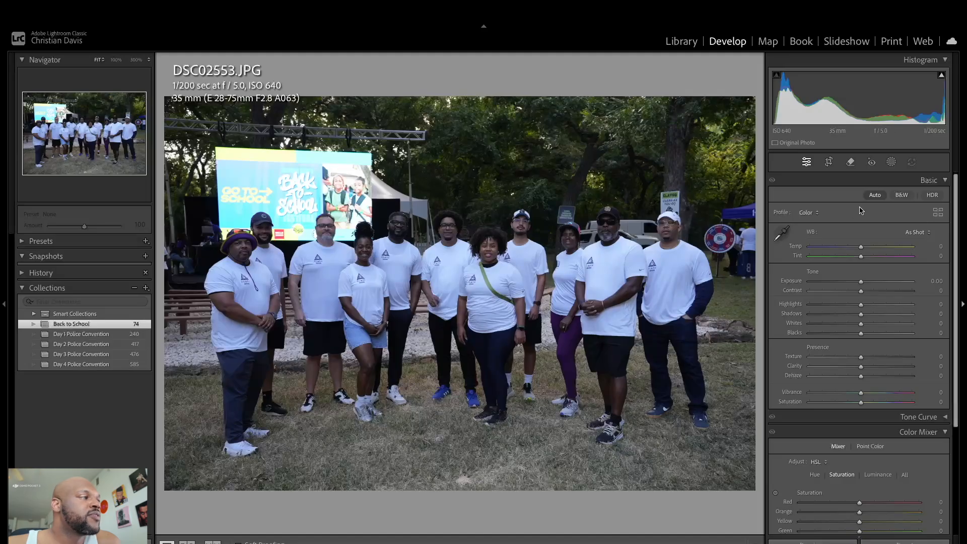
click(875, 195)
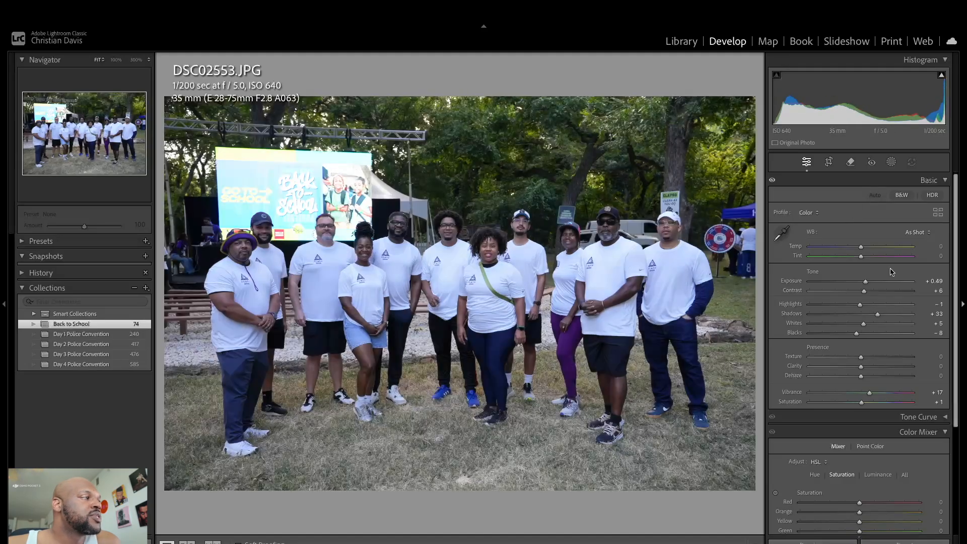
drag(867, 287, 872, 288)
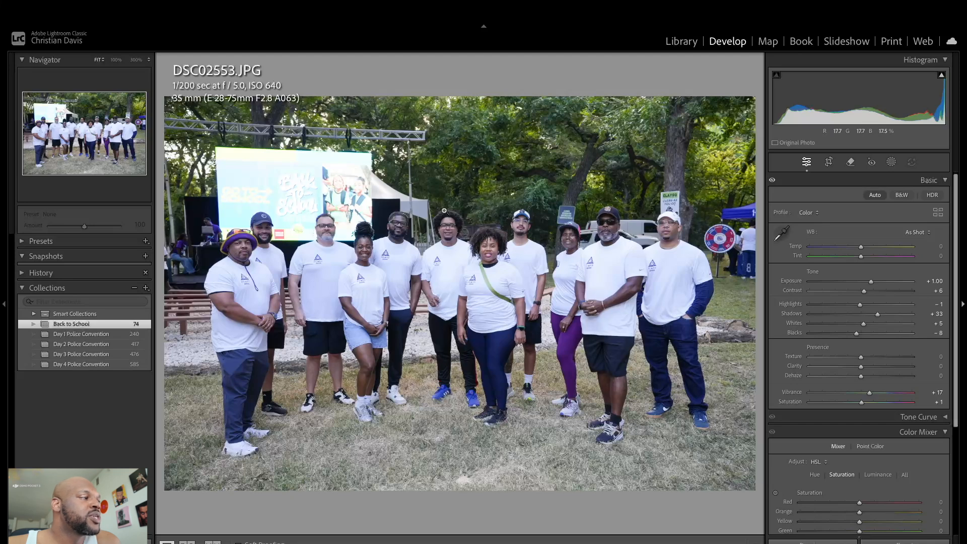
drag(872, 285, 874, 285)
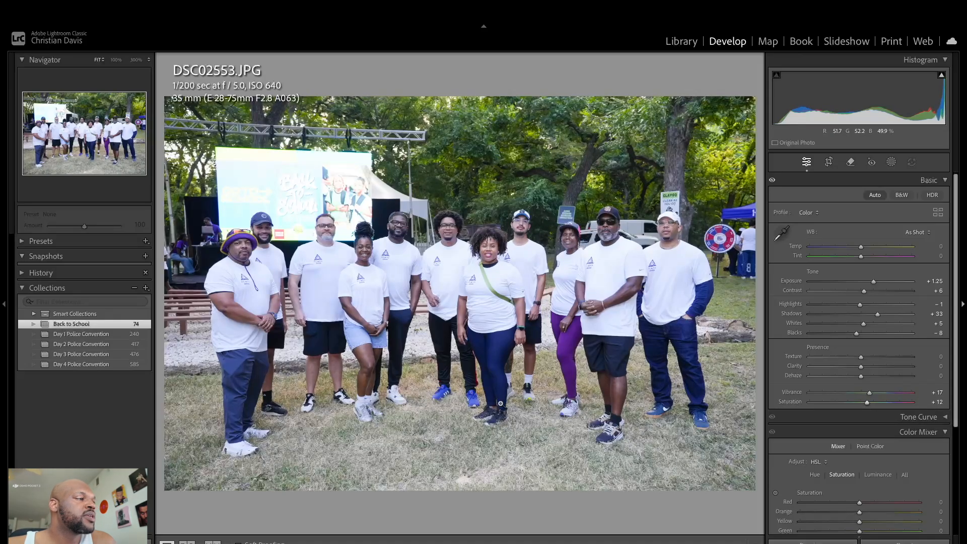
- Inspect each face in the DSC02553 group photo for sharpness at 100% magnification, then return to the full photo
click(275, 253)
drag(341, 181, 304, 370)
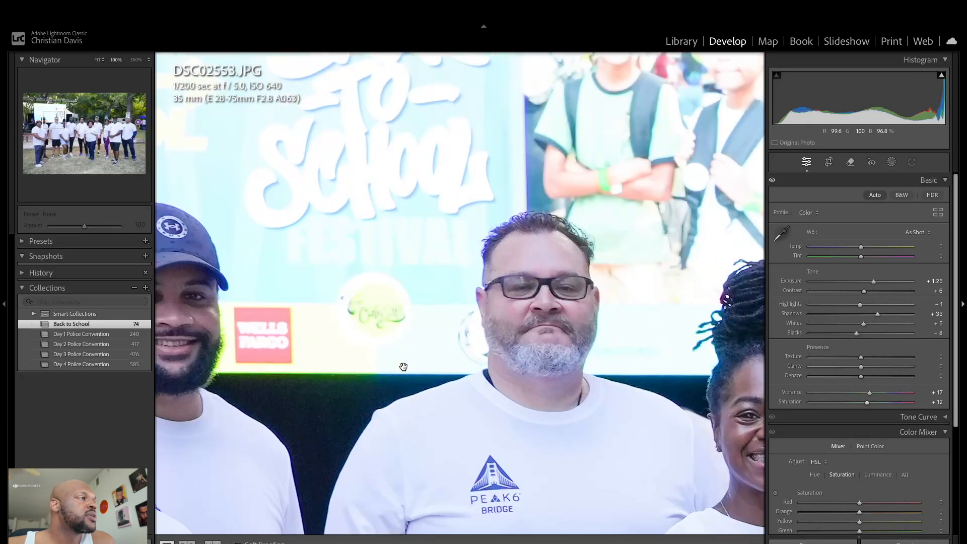
drag(441, 396, 203, 296)
drag(376, 400, 223, 389)
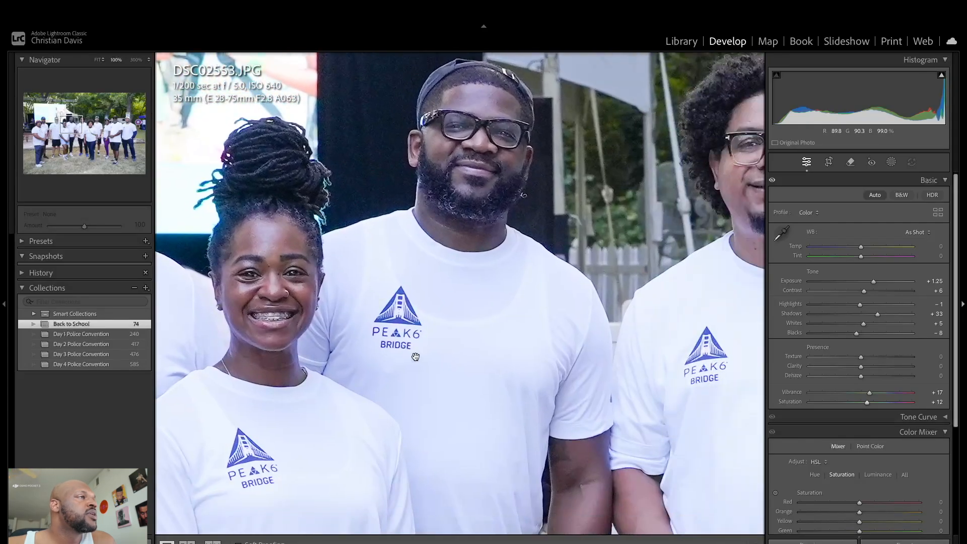
drag(555, 340, 323, 349)
drag(446, 352, 269, 348)
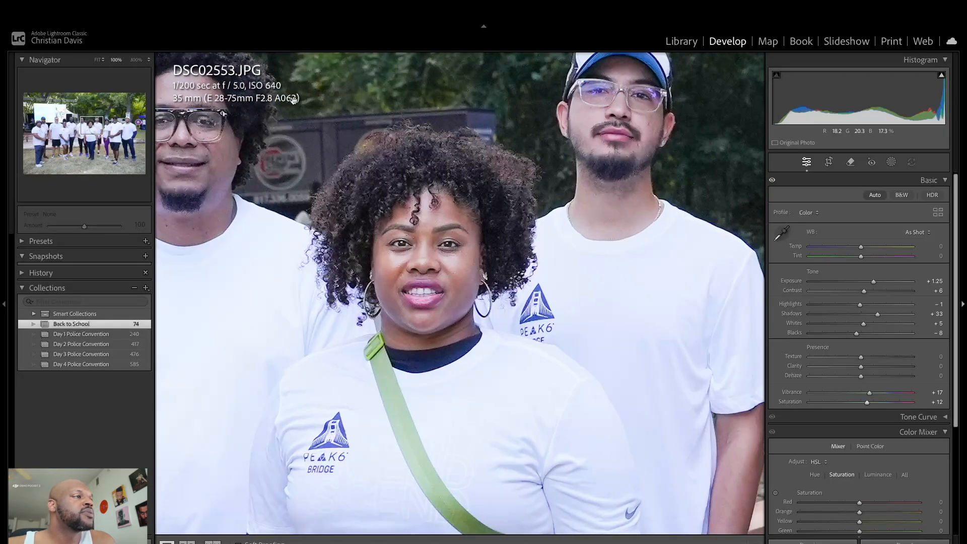
drag(542, 252, 286, 201)
drag(495, 227, 268, 329)
drag(397, 263, 212, 268)
drag(423, 317, 393, 305)
click(393, 305)
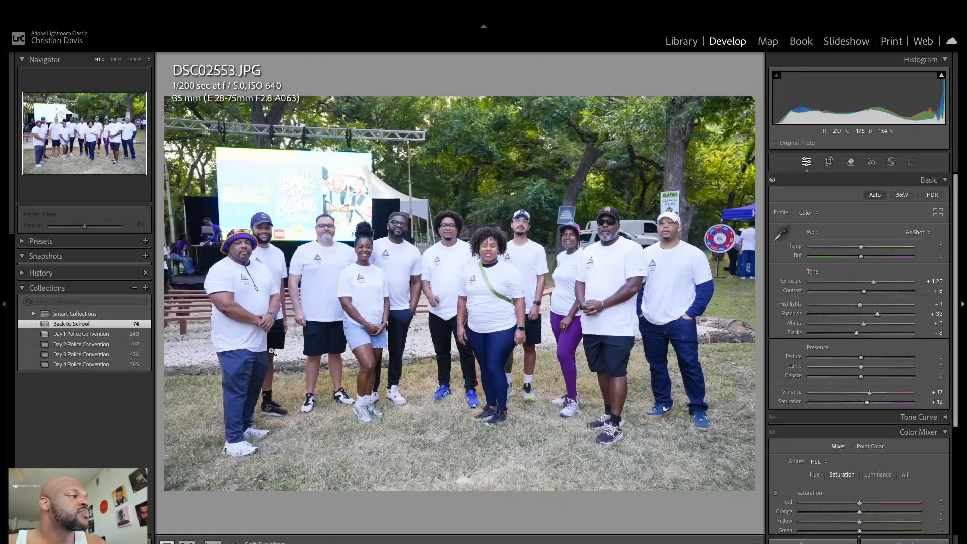
- Pass over group photos DSC02554 to DSC02556 and apply automatic tone to DSC02557
key(Right)
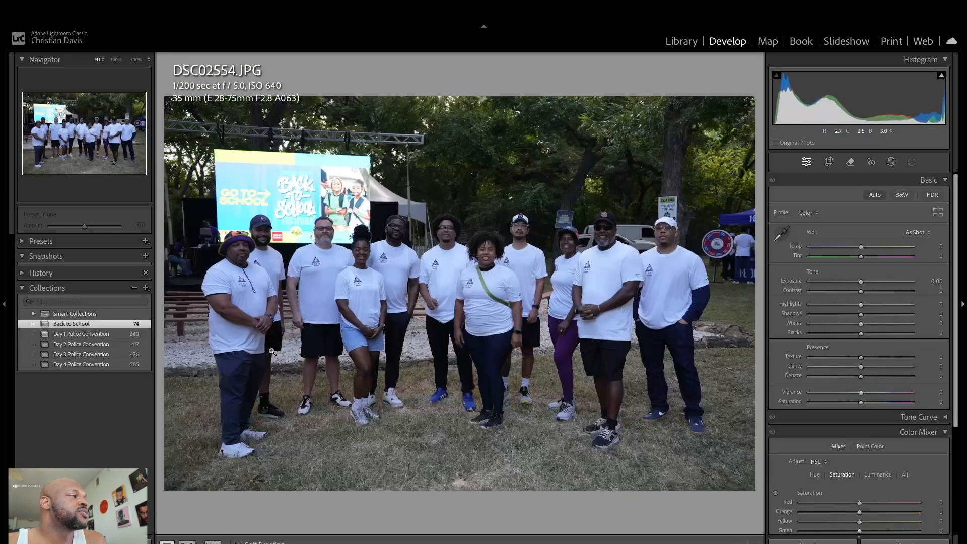
key(Right)
key(Right)
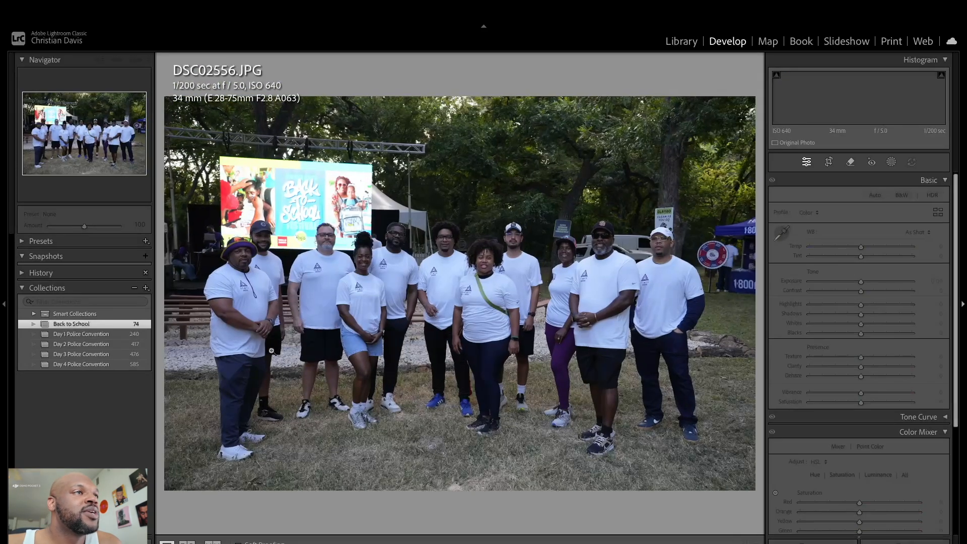
key(Right)
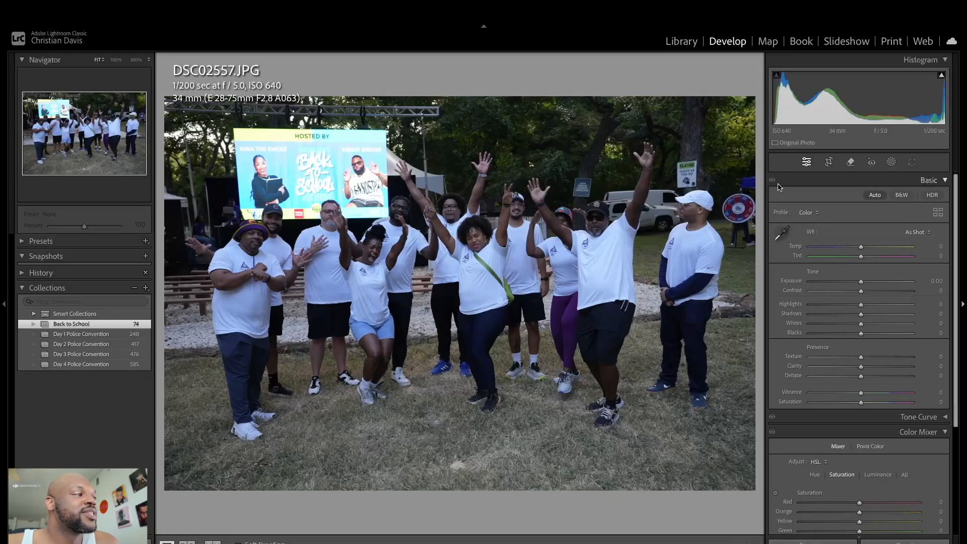
click(874, 195)
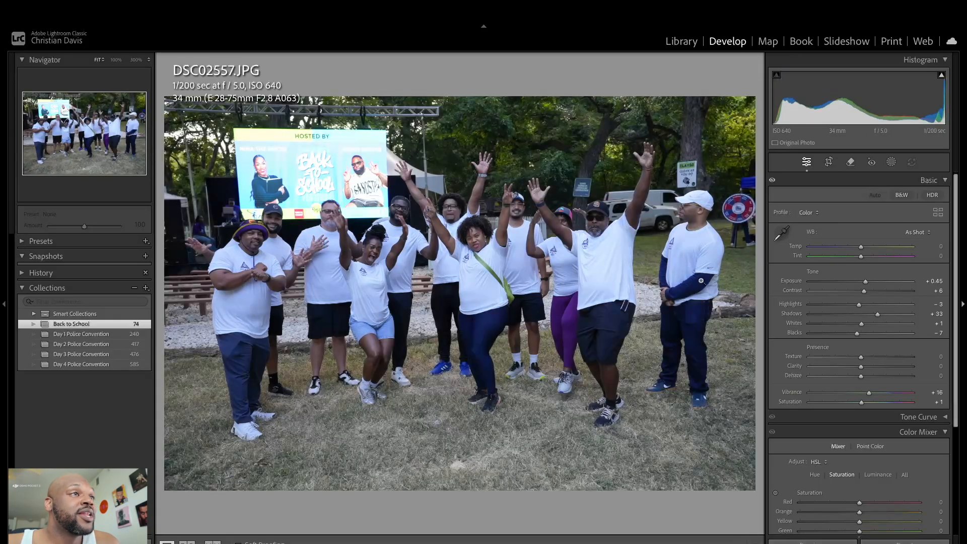
- Set the DSC02557 group photo's exposure to +0.95, crop away the strip of grass along its lower edge, and check the detail at 100%
drag(866, 283, 873, 287)
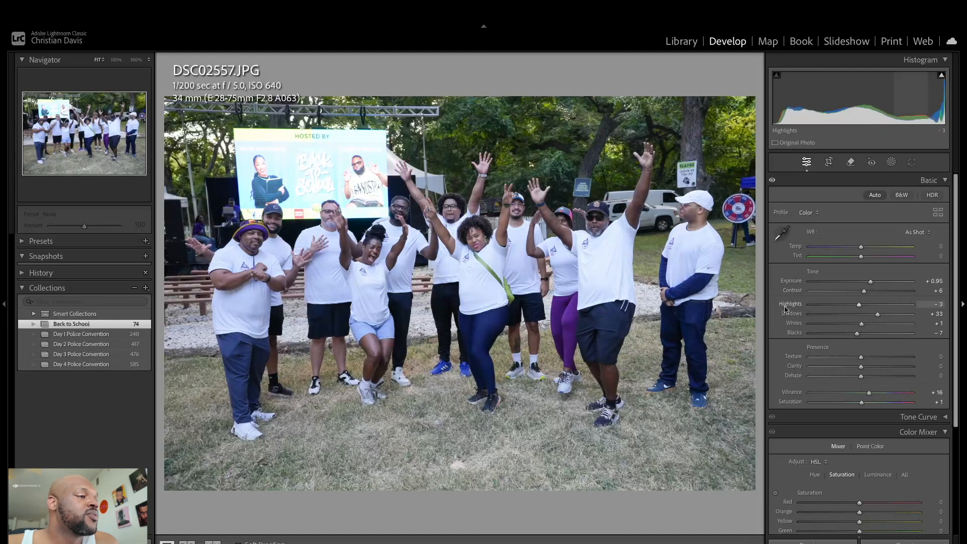
click(828, 162)
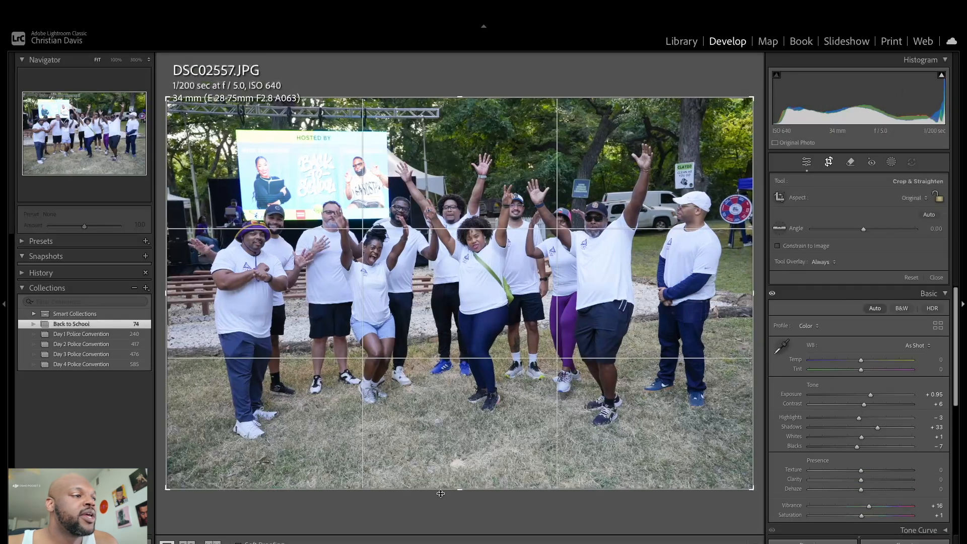
drag(458, 491, 460, 469)
key(Return)
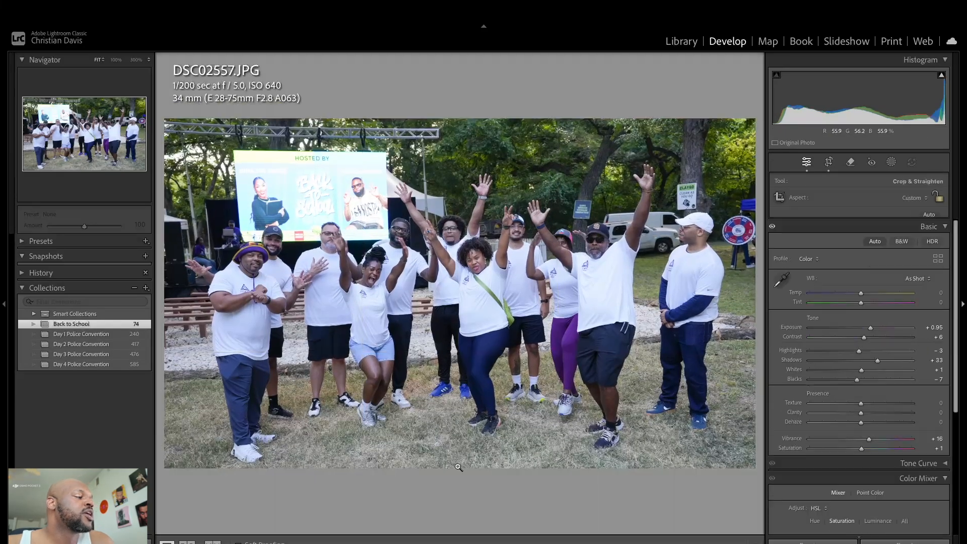
click(680, 422)
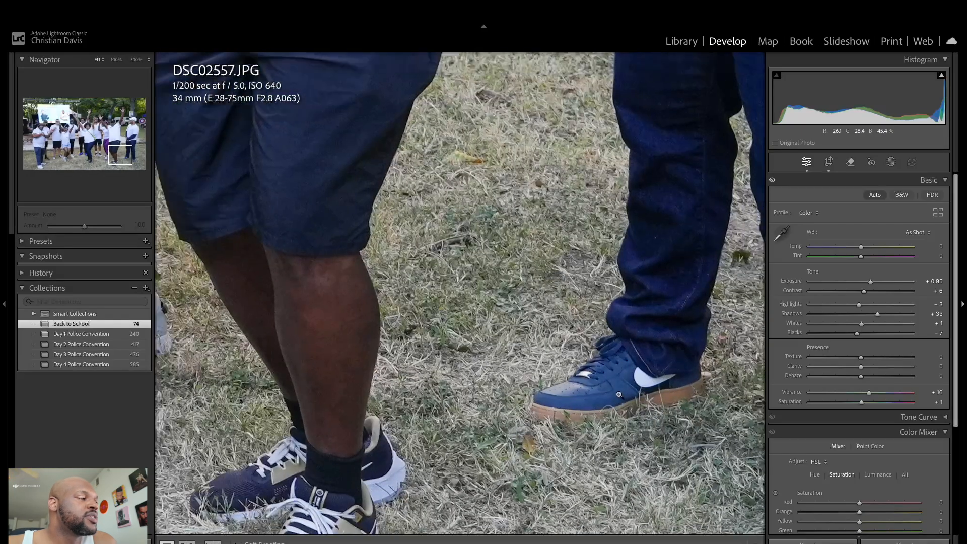
click(619, 395)
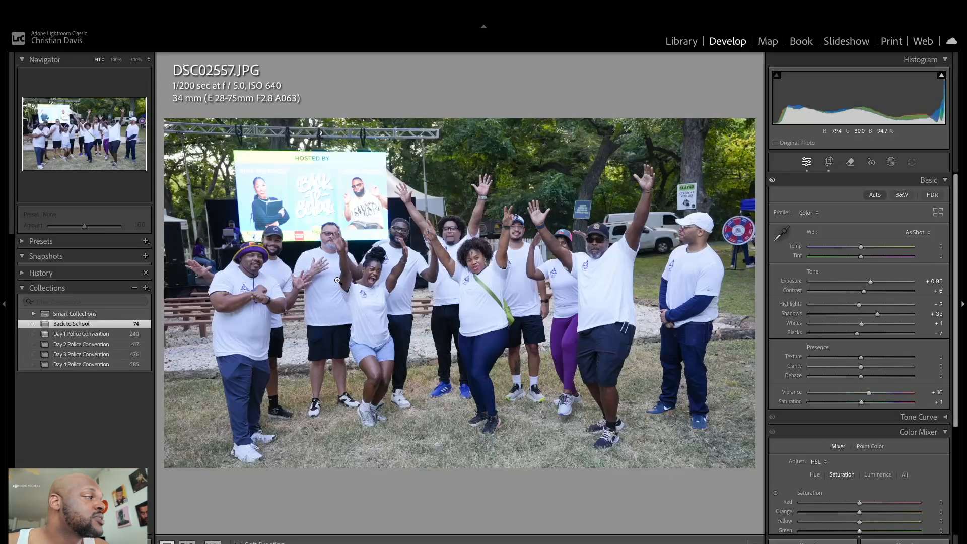
- Compare the edited group photo DSC02557 with the similar shots DSC02558 and DSC02559 by flipping back and forth between them
key(Right)
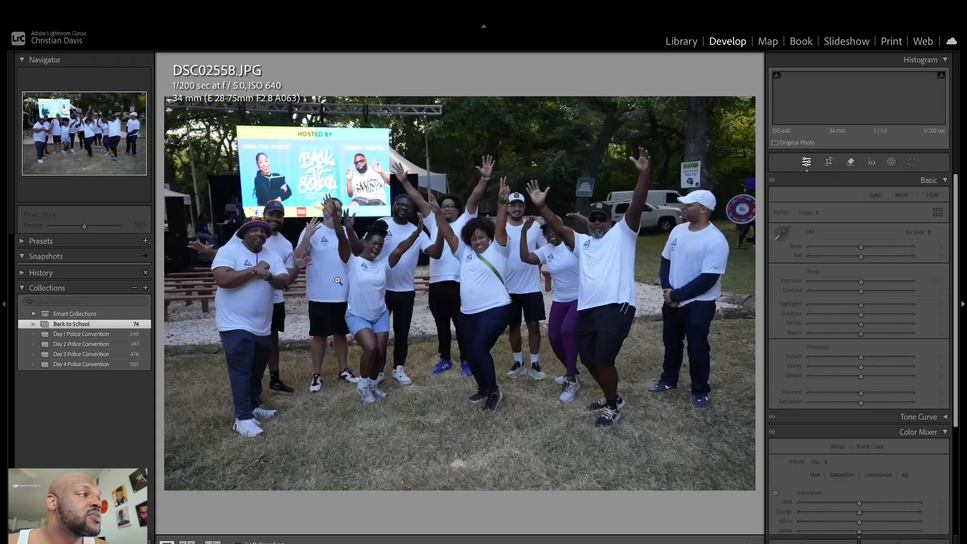
key(Left)
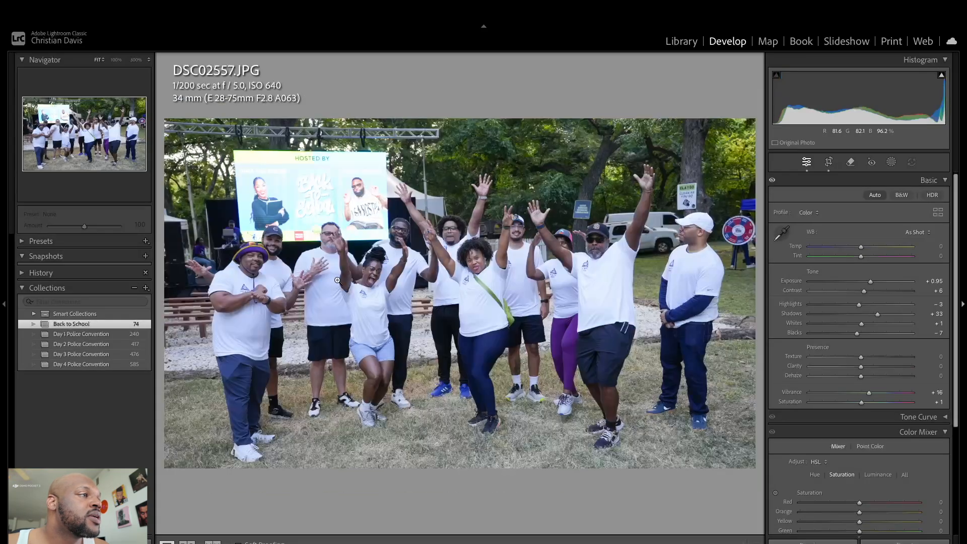
key(Right)
key(Left)
key(Right)
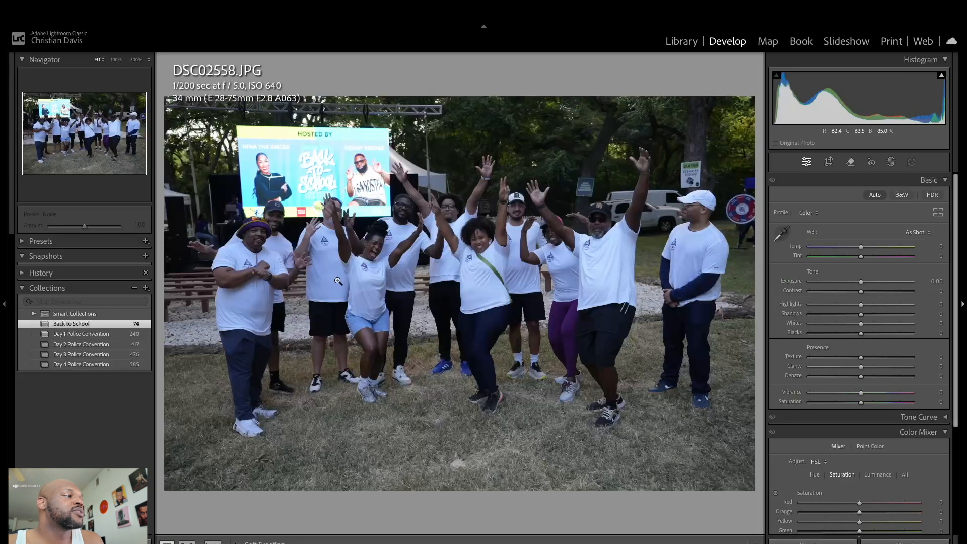
key(Left)
key(Right)
key(Left)
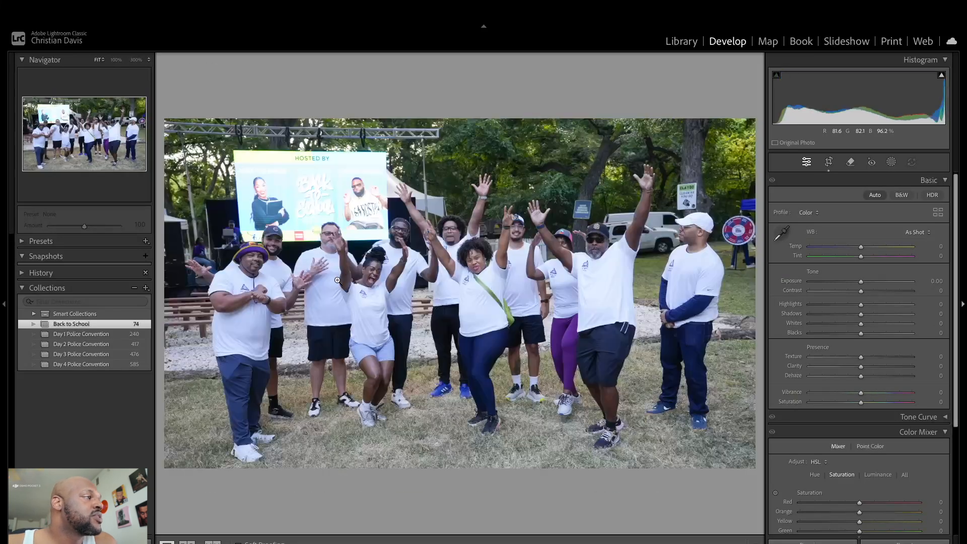
key(Right)
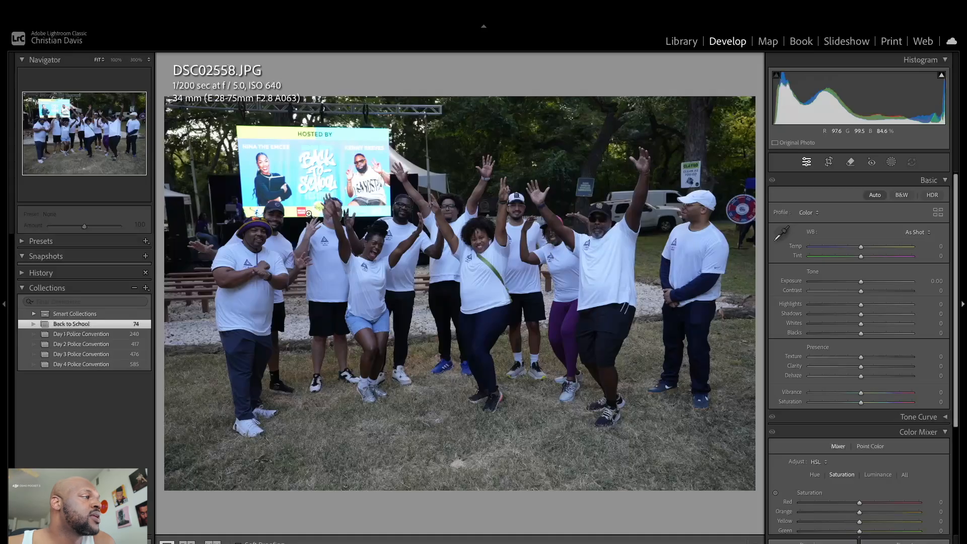
key(Left)
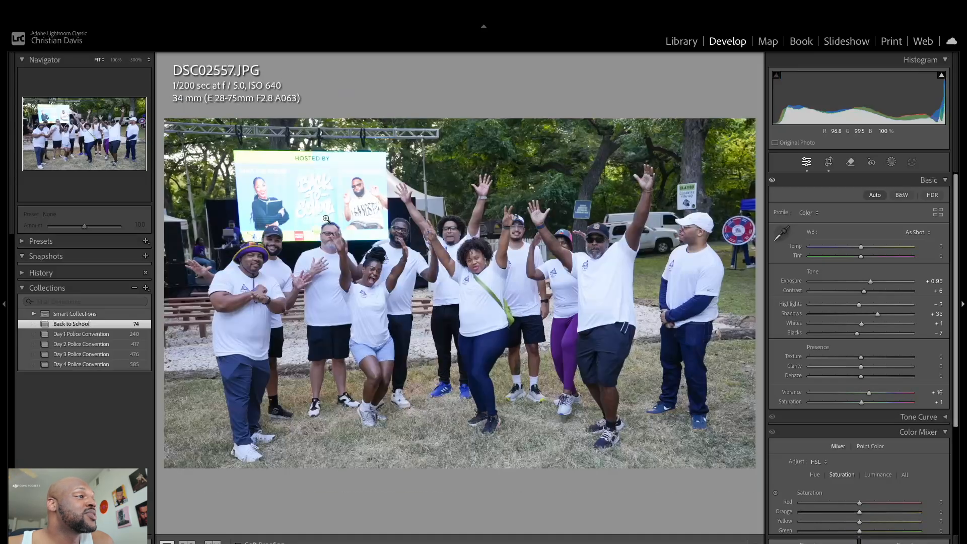
key(Right)
key(Left)
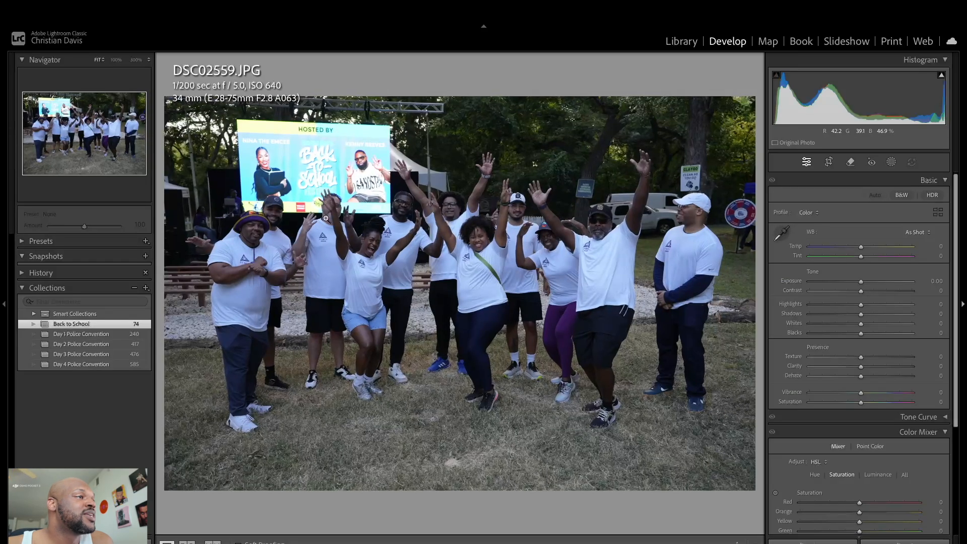
key(Right)
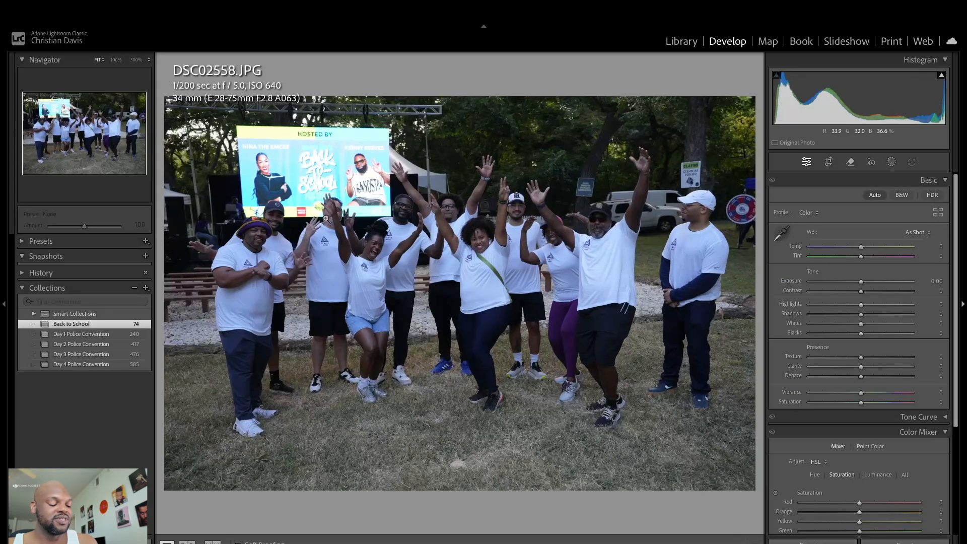
key(Left)
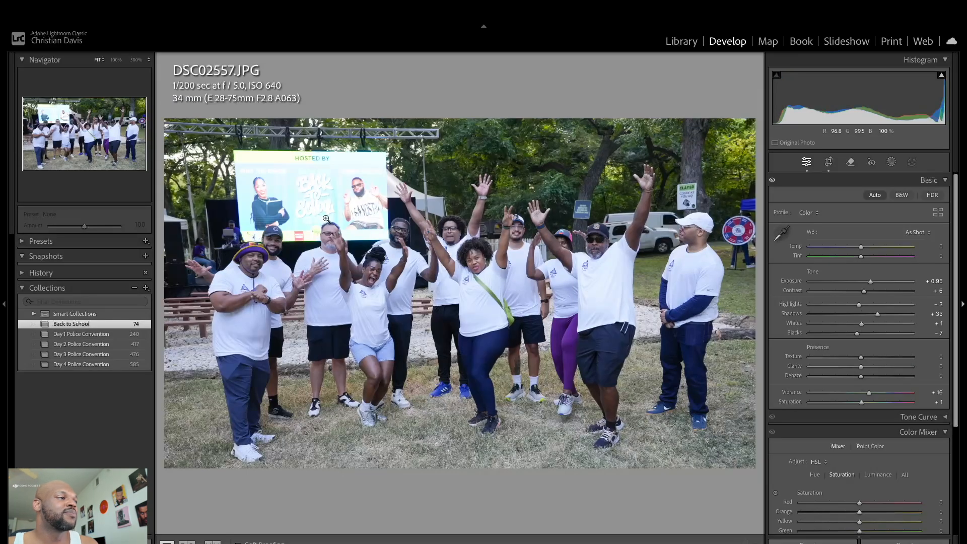
key(Right)
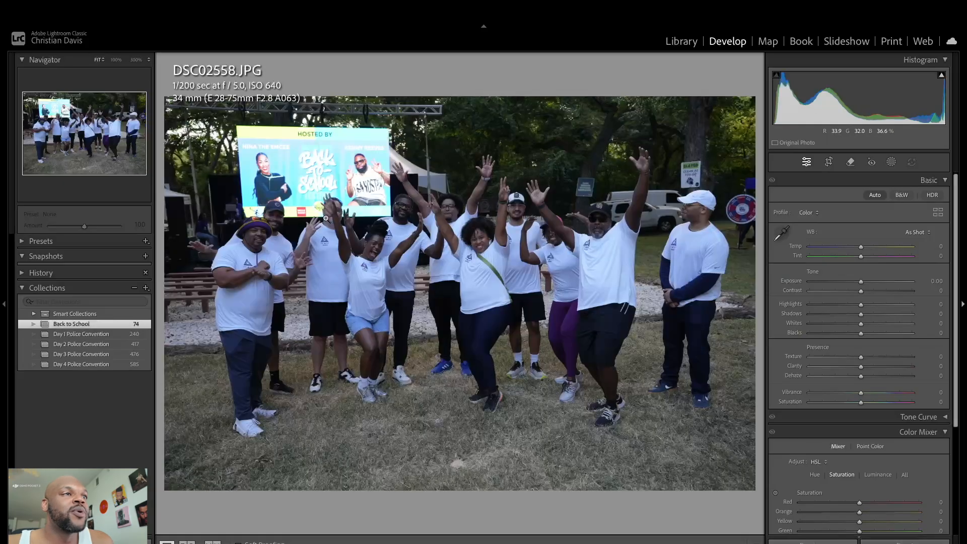
- Pass over DSC02559 and apply automatic tone to DSC02560, then set exposure to +0.15, shadows to +31 and saturation to -7
key(Right)
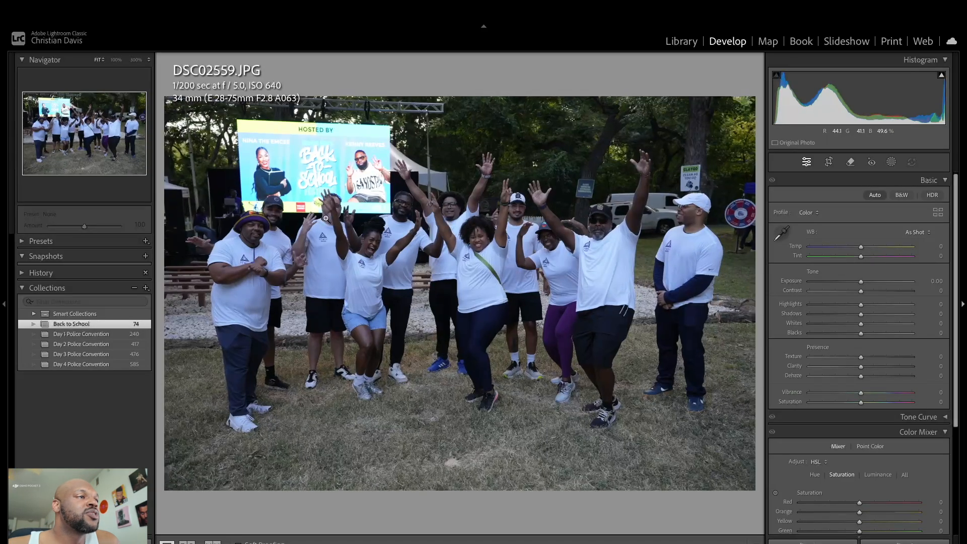
key(Right)
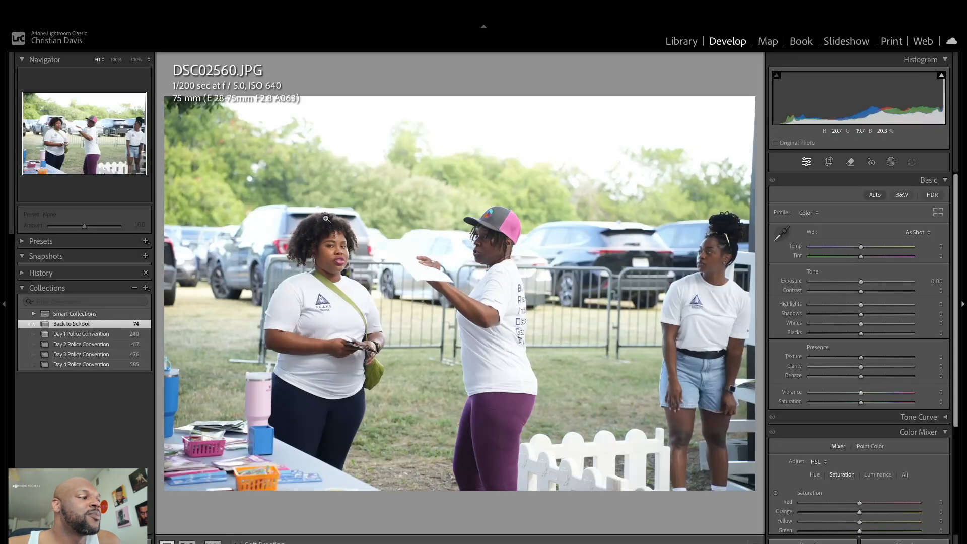
click(876, 195)
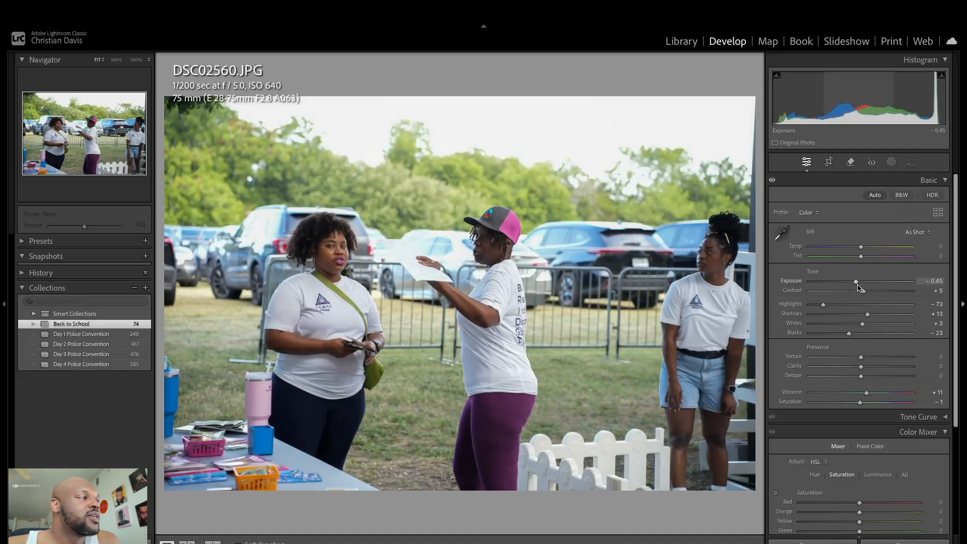
drag(854, 288, 864, 288)
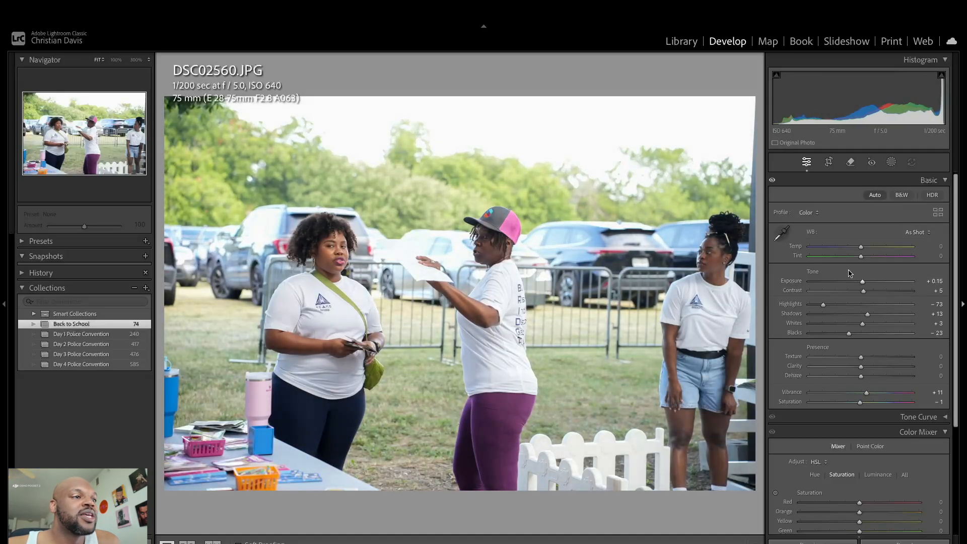
drag(868, 315, 878, 317)
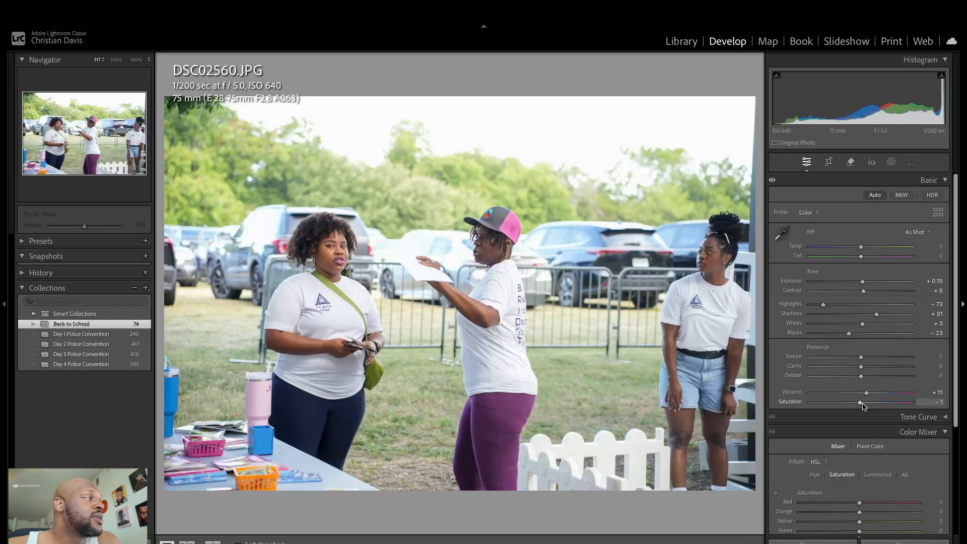
drag(859, 406, 859, 405)
- Inspect the three faces in DSC02560 for sharpness at 100% magnification, then return to the full photo
click(320, 247)
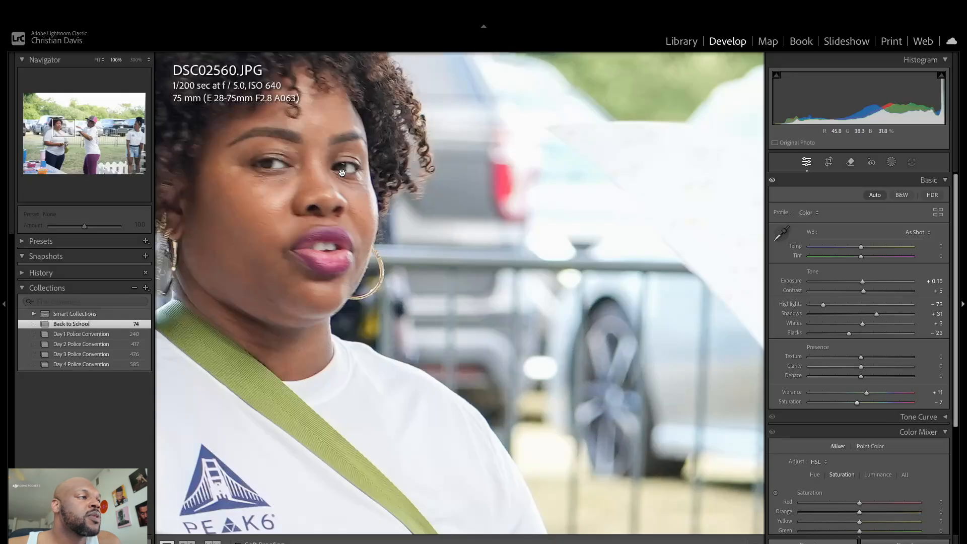
click(540, 220)
click(498, 246)
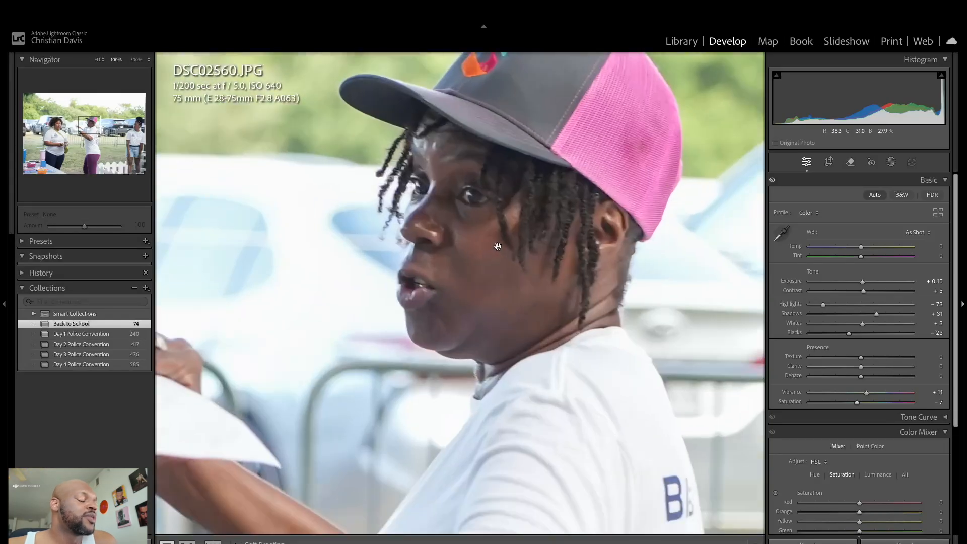
click(486, 231)
click(727, 267)
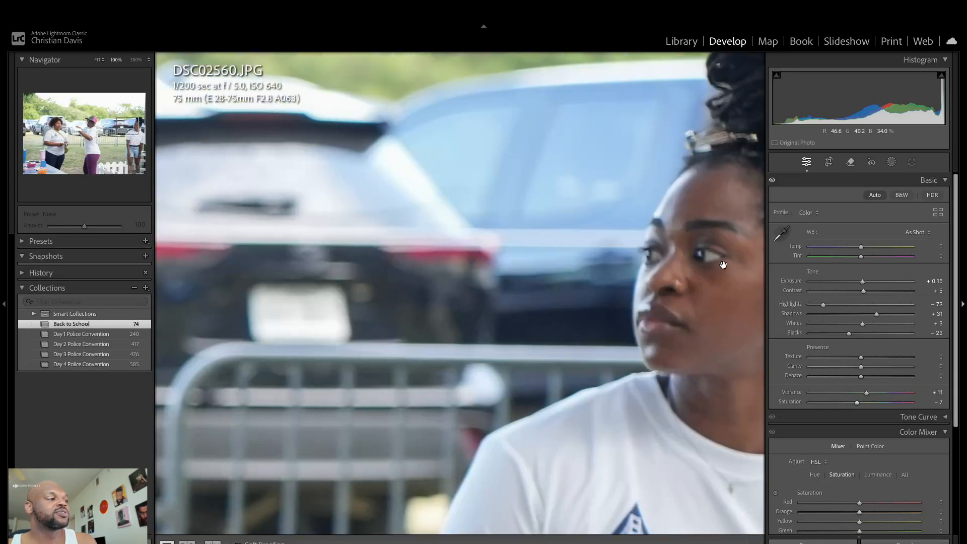
drag(727, 268, 604, 248)
click(594, 223)
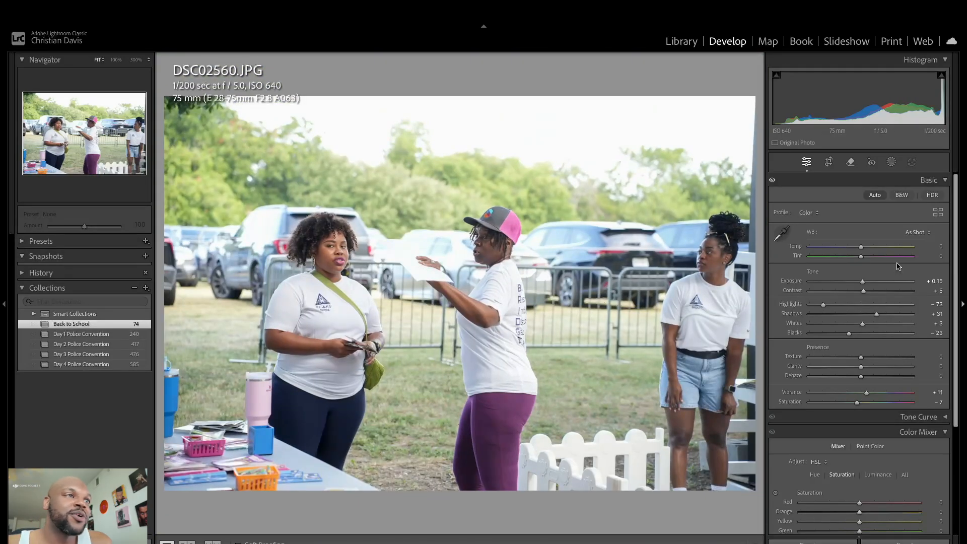
- Crop DSC02561 tightly around the two people at the table, cutting out the person at the right edge and the sky
key(Right)
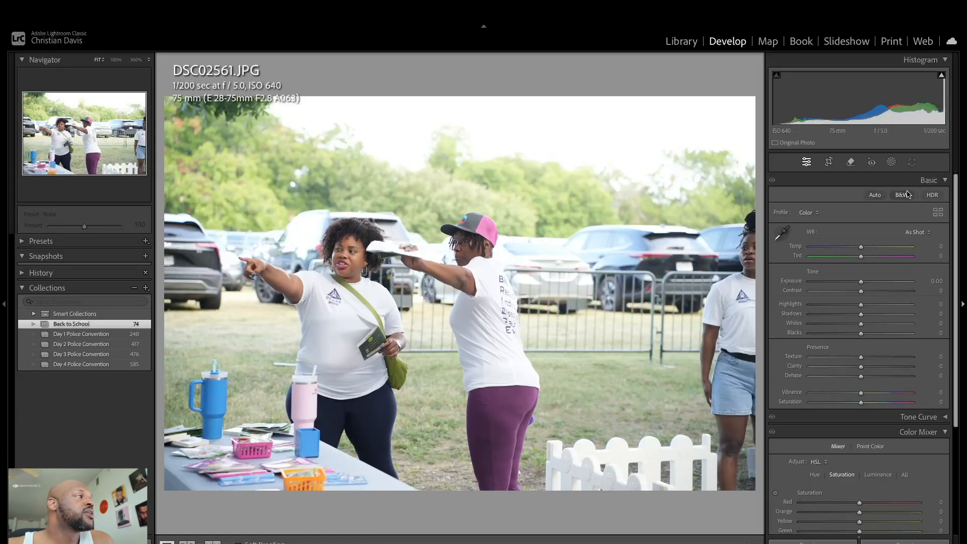
click(828, 161)
drag(753, 294, 655, 297)
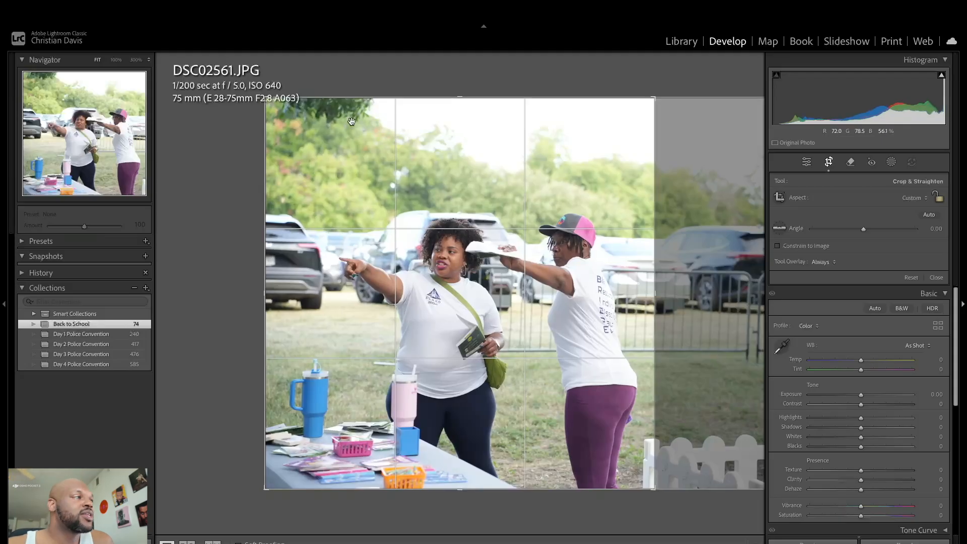
drag(265, 97, 256, 157)
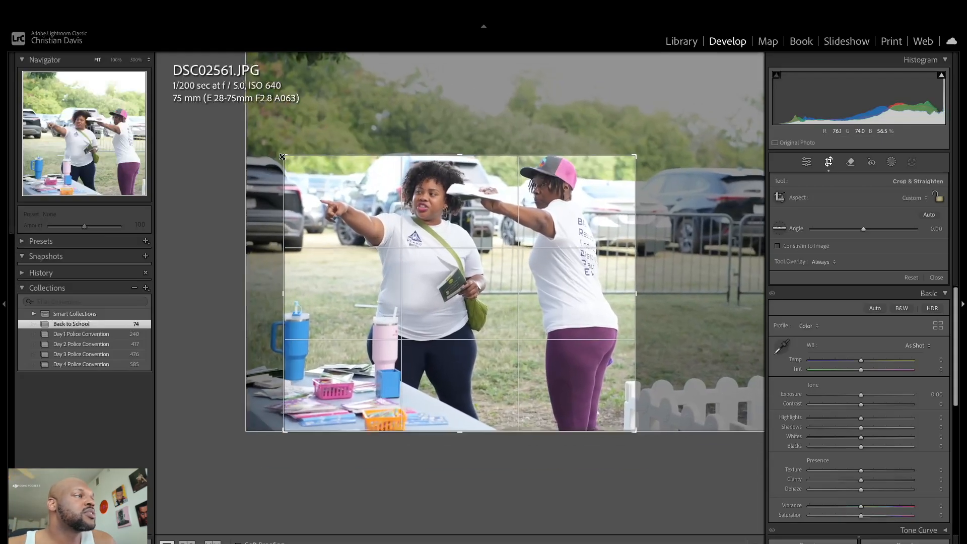
key(Return)
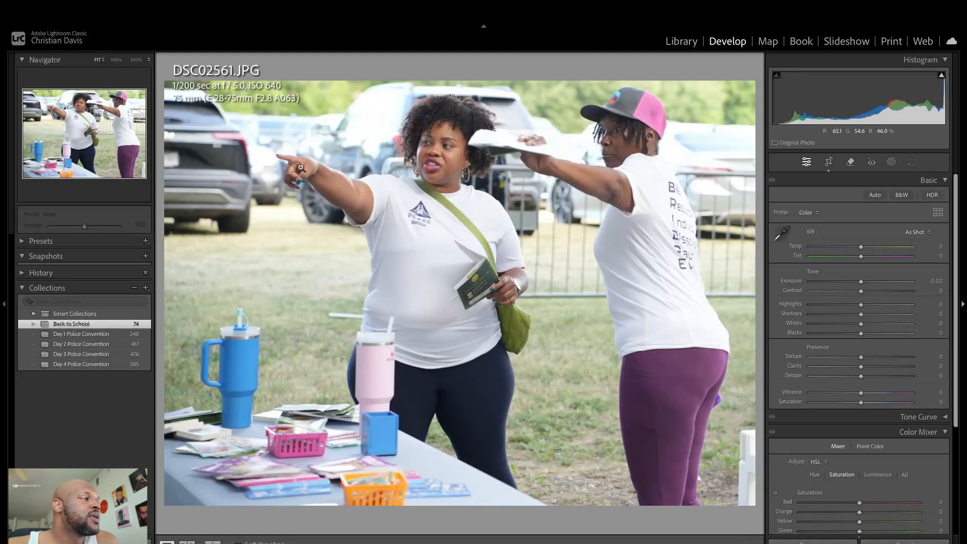
- Crop DSC02562 closer around the three people posing by the balloons, trimming the right side and the upper edge
key(Right)
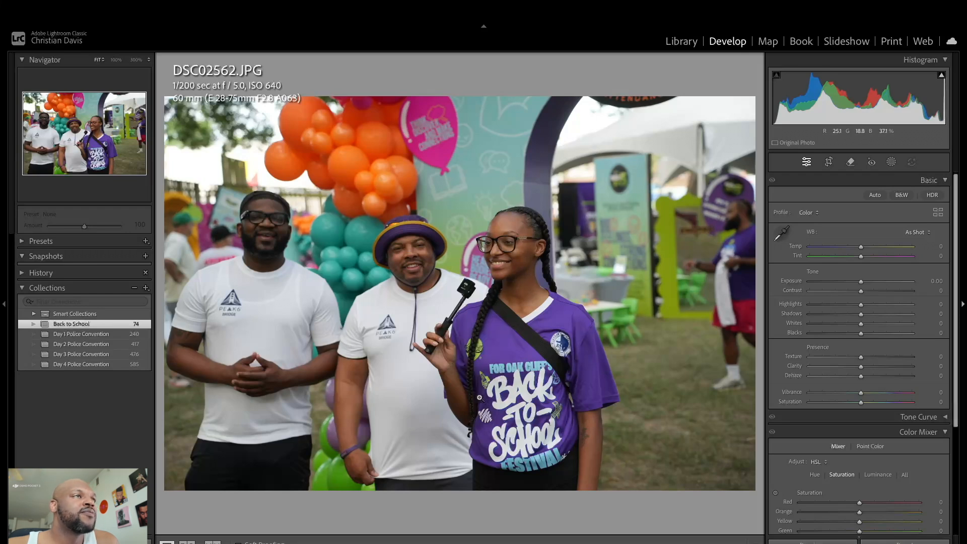
click(828, 162)
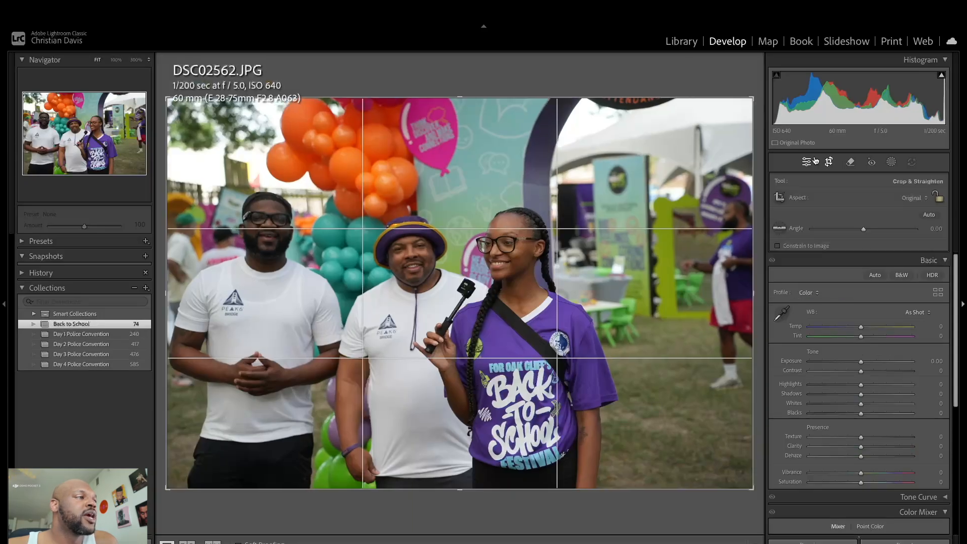
drag(677, 110, 737, 133)
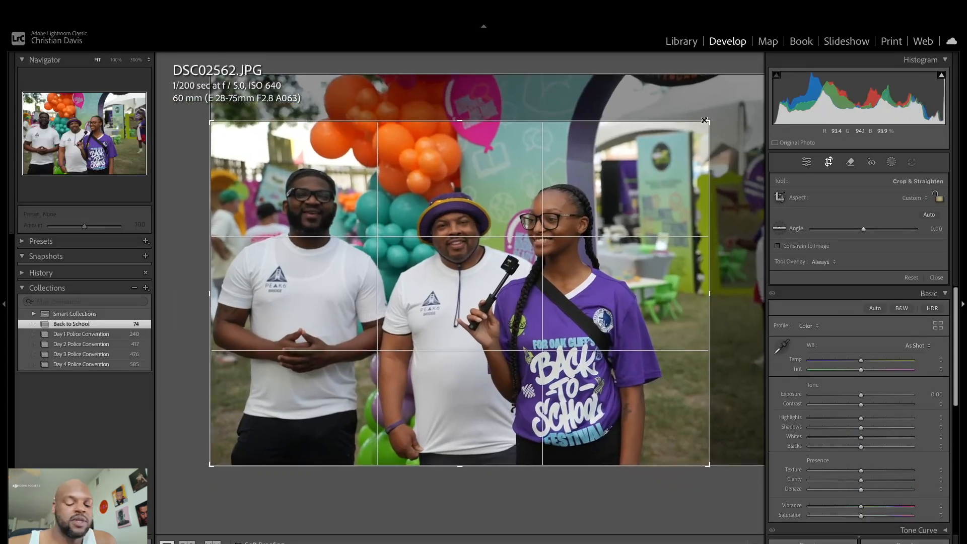
drag(650, 230, 640, 251)
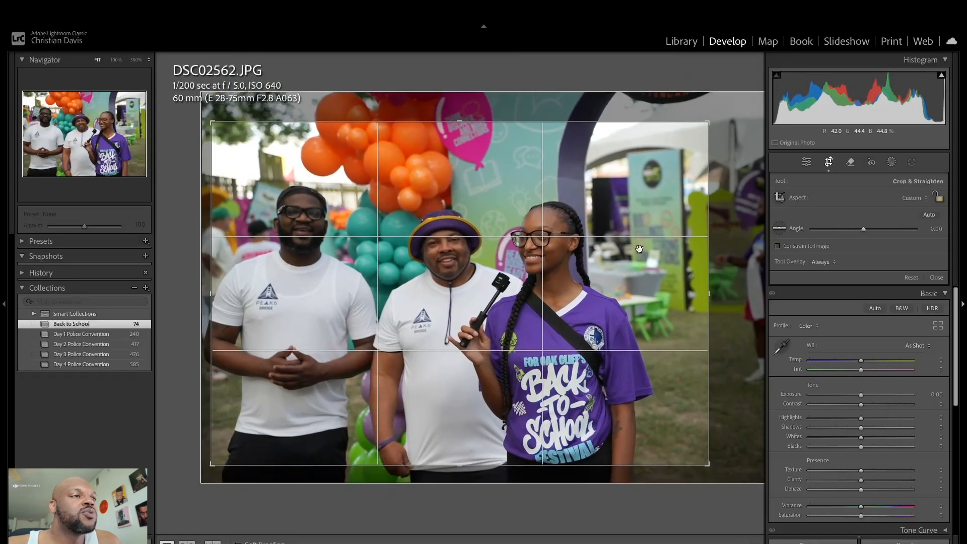
key(Return)
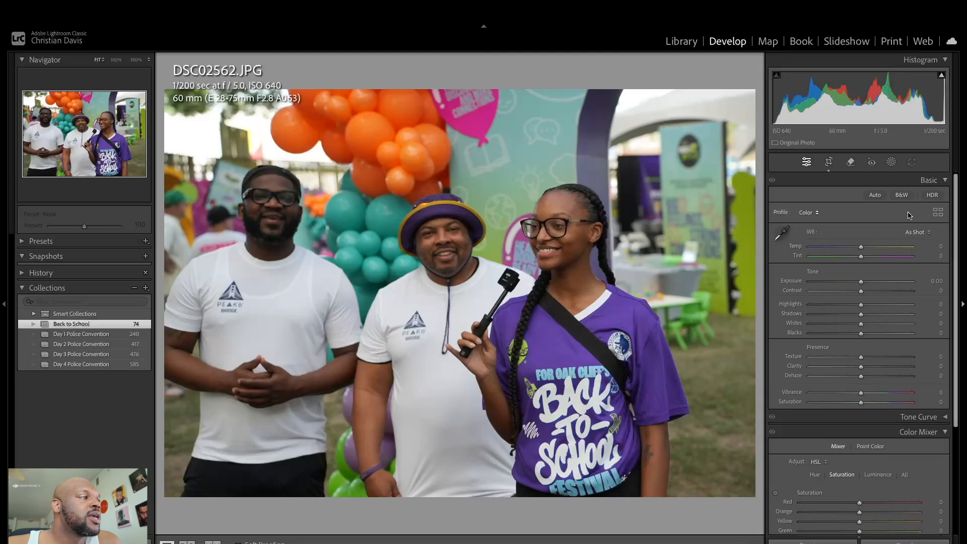
- Apply automatic tone to DSC02562, then set its exposure to +0.55 and saturation to -6
click(874, 195)
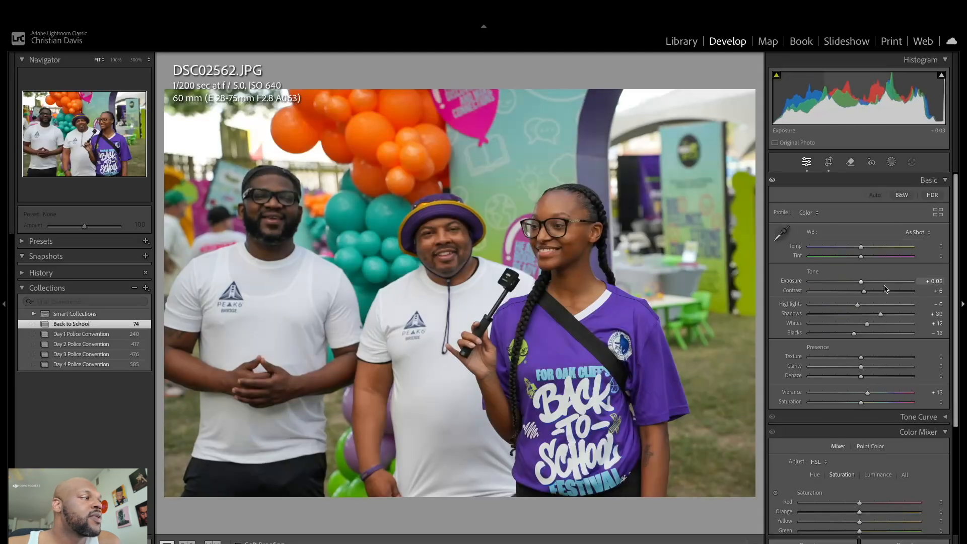
drag(866, 286, 870, 286)
drag(861, 402, 857, 404)
drag(864, 282, 865, 283)
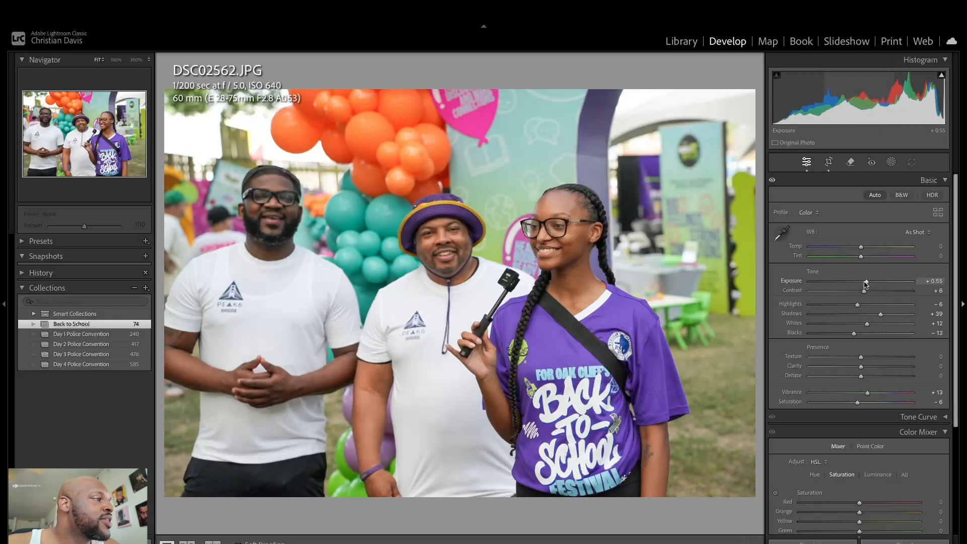
- Skip DSC02563, apply automatic tone to the fenced queue photo DSC02564, and set its exposure to +0.35
key(Right)
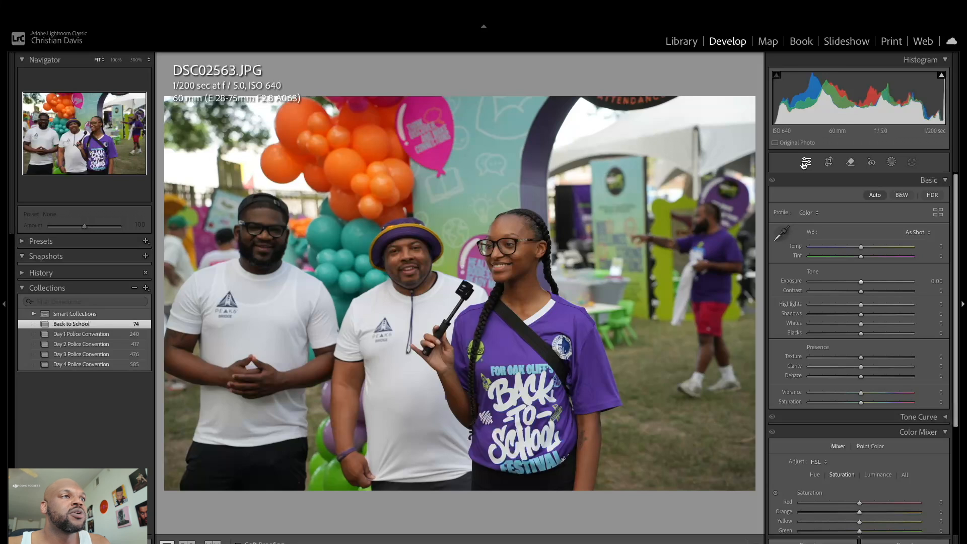
key(Right)
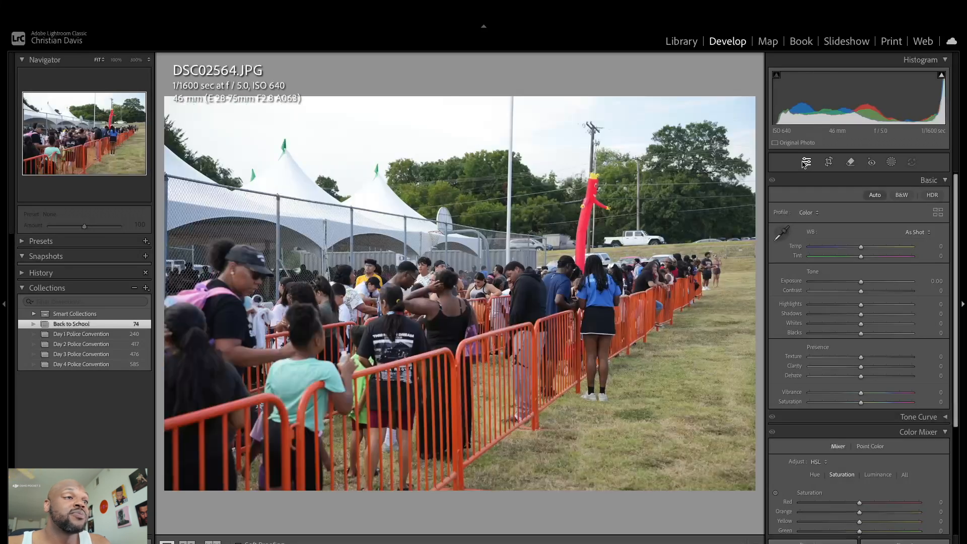
click(875, 195)
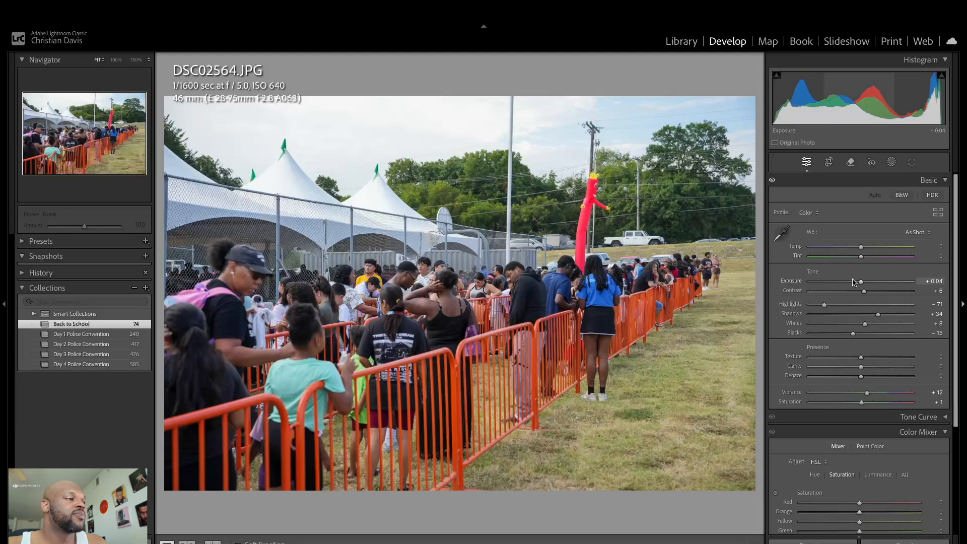
drag(861, 283, 867, 283)
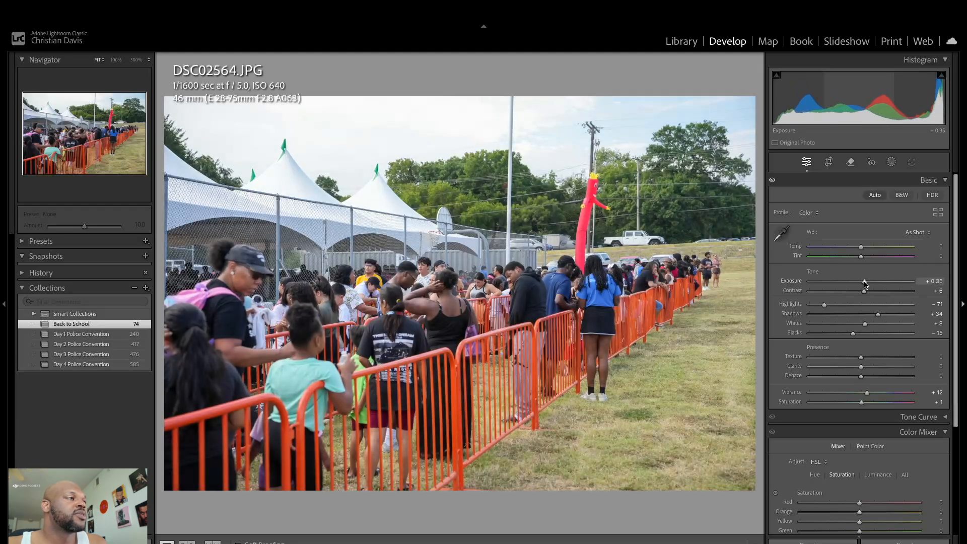
- Skip DSC02565, apply automatic tone to DSC02566, then set its exposure to +1.60 and shadows to +45
key(Right)
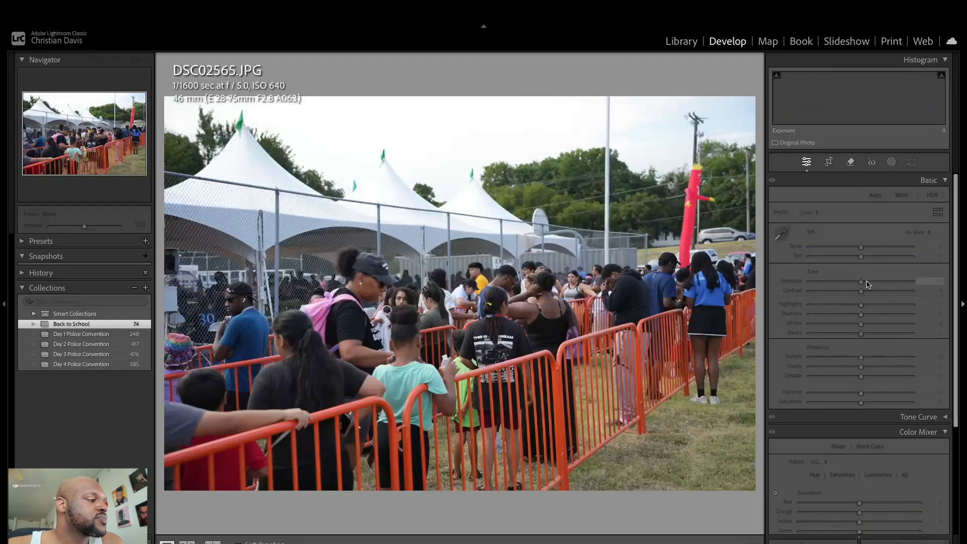
key(Right)
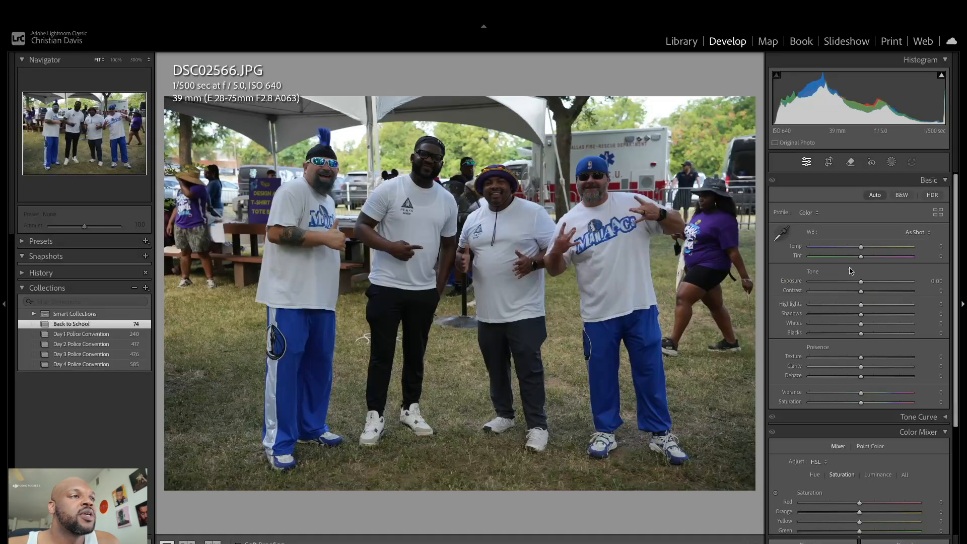
click(874, 196)
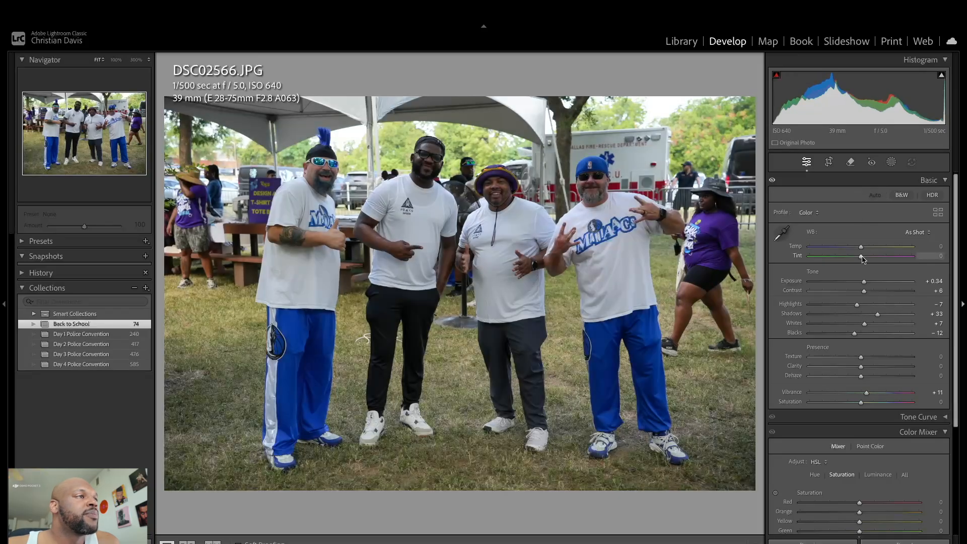
click(861, 248)
drag(864, 283, 877, 285)
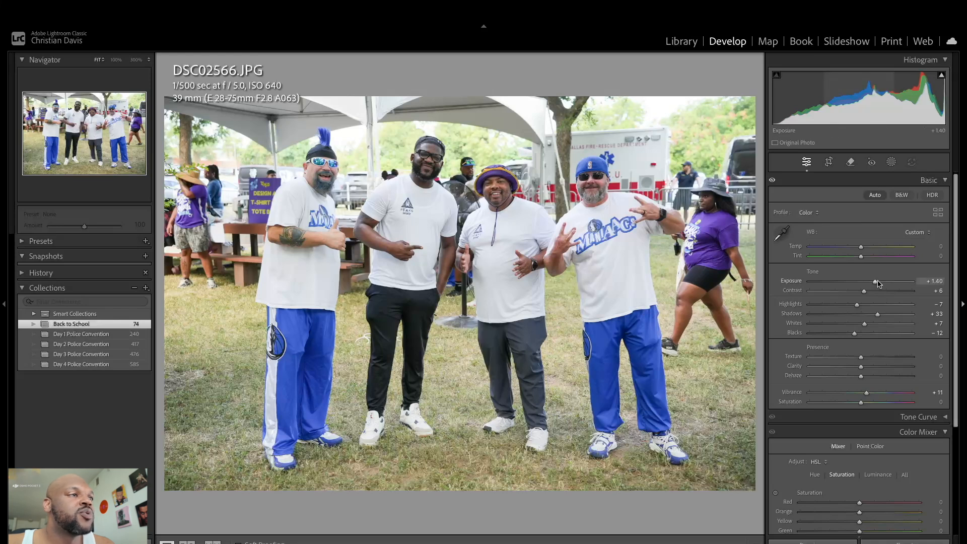
drag(877, 314, 883, 314)
drag(871, 280, 878, 285)
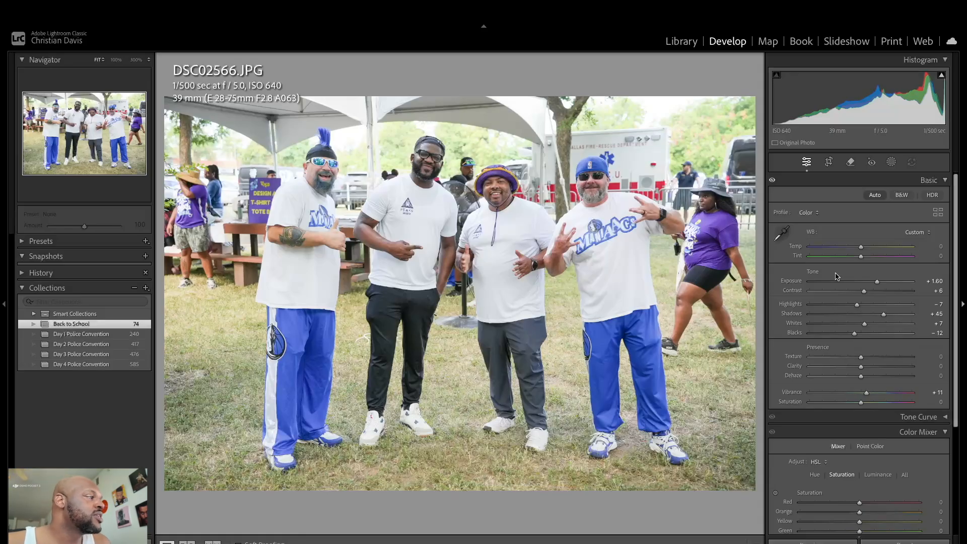
- Compare DSC02566 with the following photo, then inspect DSC02566 at 100% magnification and return to the full view
key(Right)
key(Left)
click(299, 233)
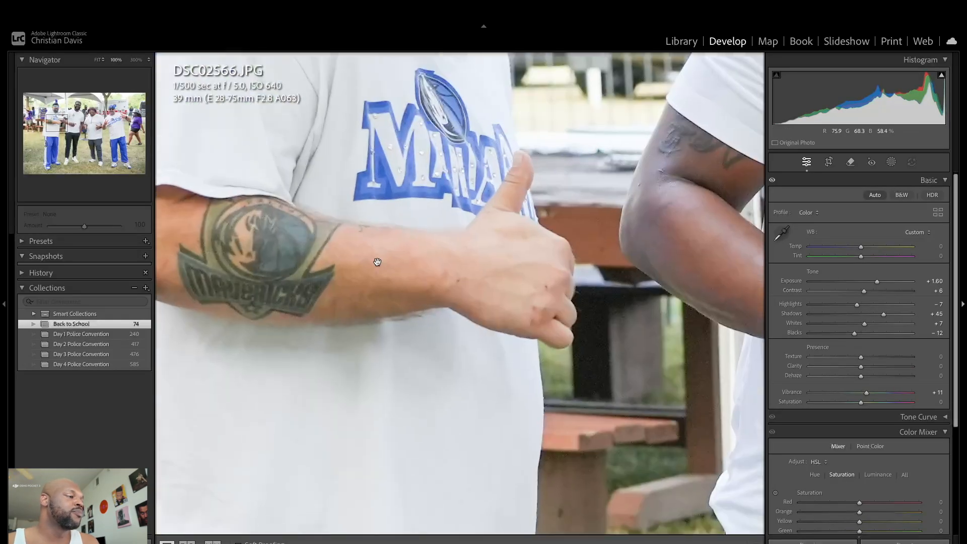
click(471, 248)
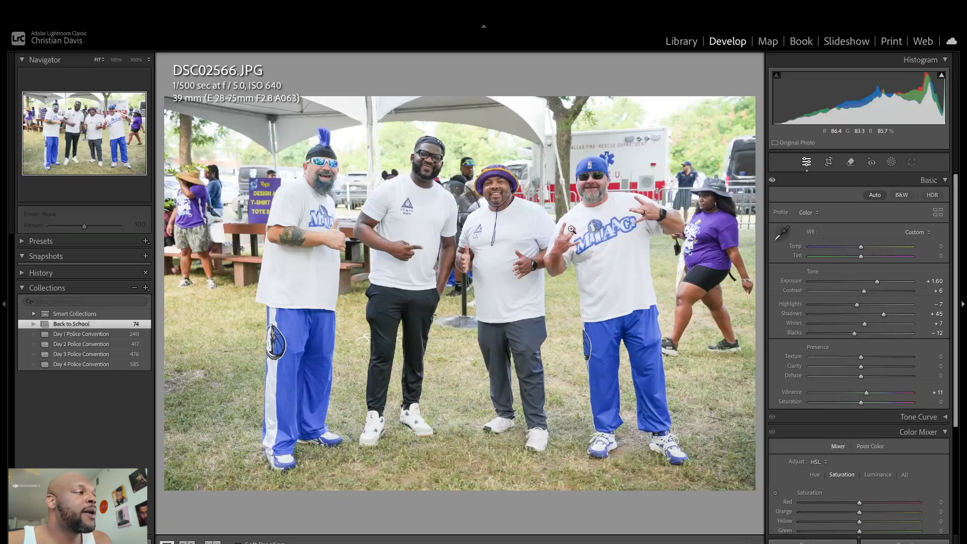
- Go to the group photo DSC02568 and inspect the festival screen behind the people at 100% magnification, then return to the full view
key(Right)
key(Right)
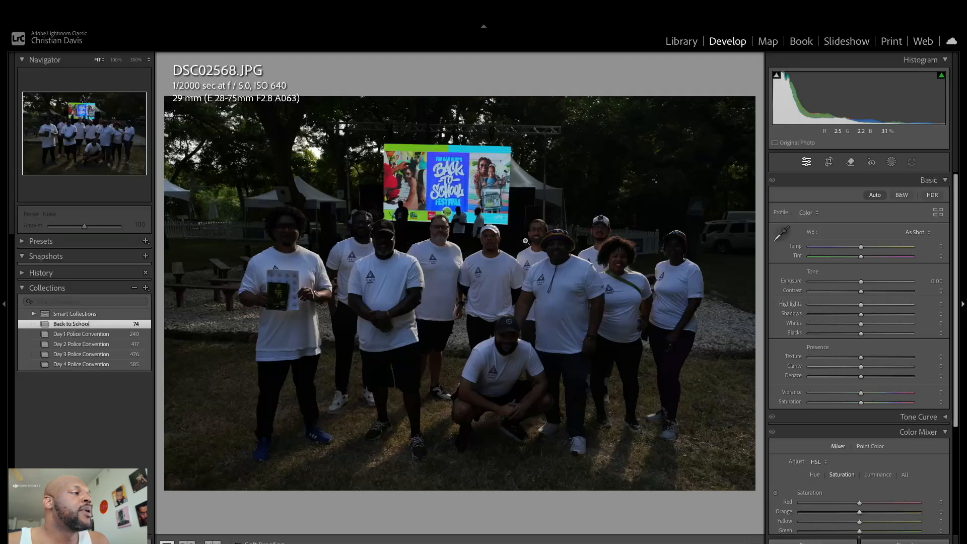
click(453, 186)
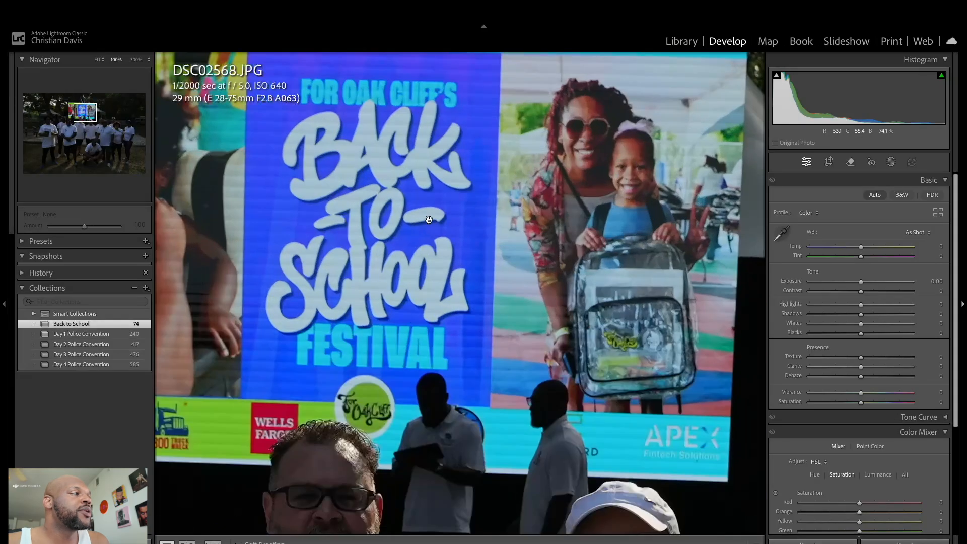
click(441, 220)
click(446, 166)
click(410, 225)
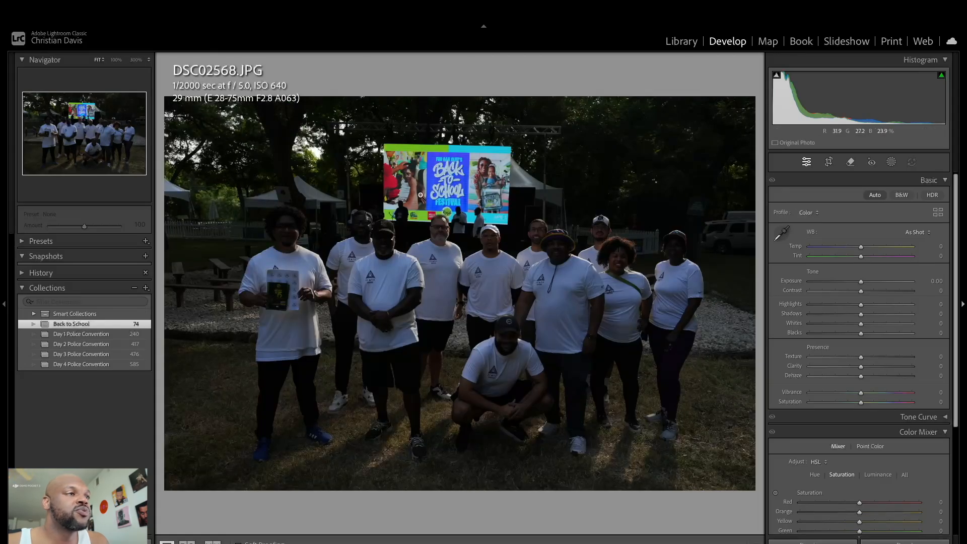
- Try rotating the crop of DSC02568 slightly counterclockwise, then try straightening it automatically
click(828, 162)
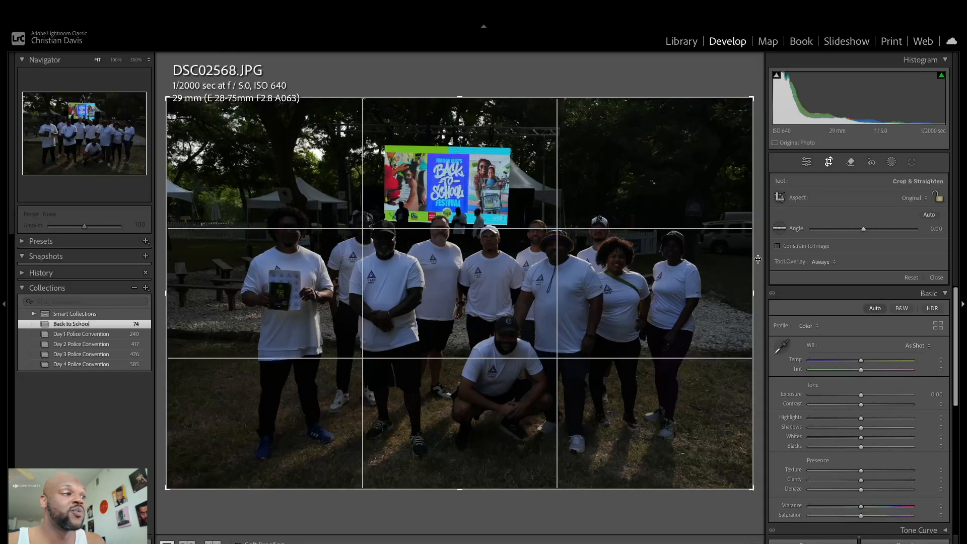
drag(758, 259, 762, 249)
key(Return)
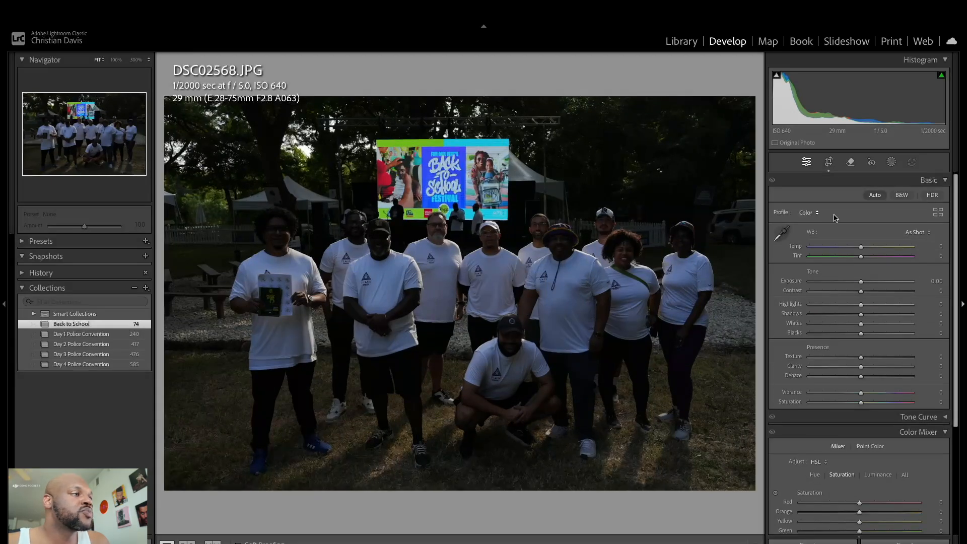
click(828, 162)
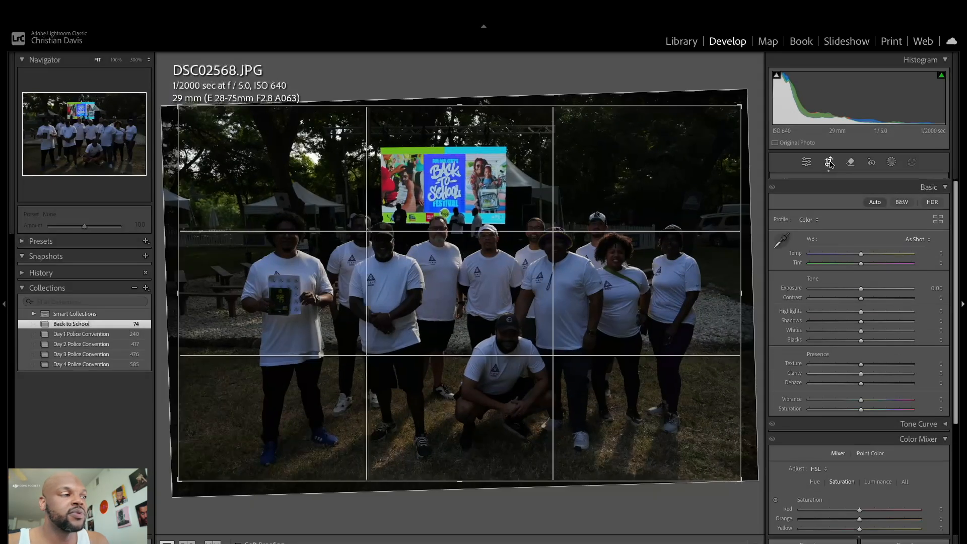
click(929, 215)
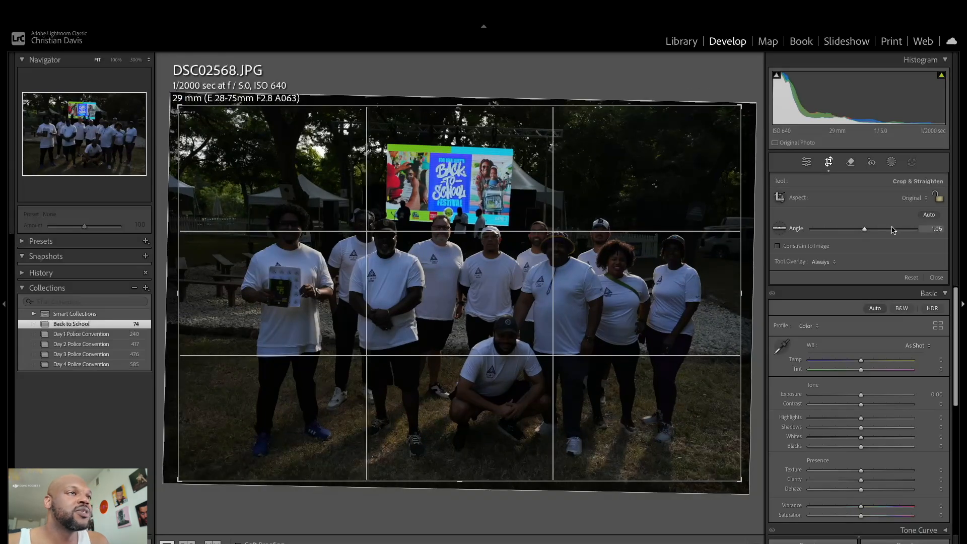
key(Return)
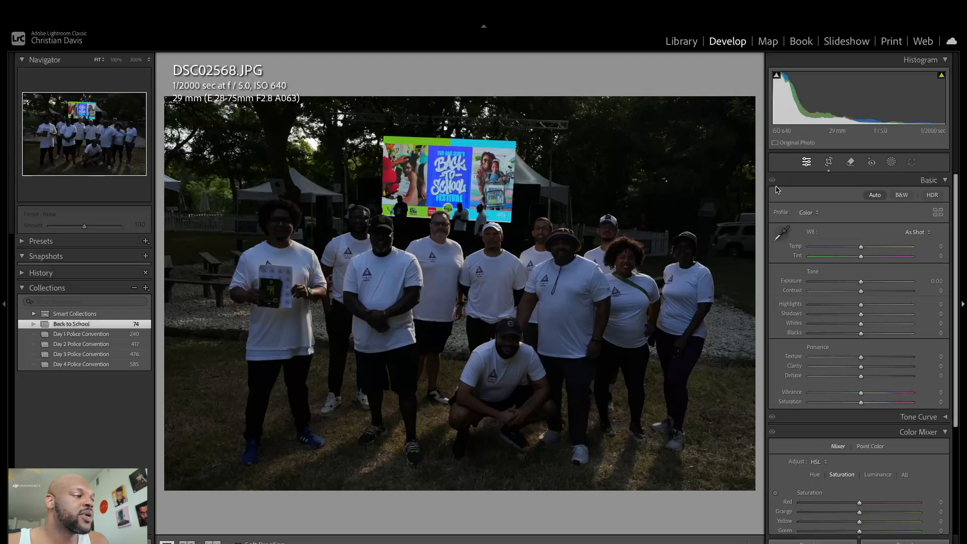
- Straighten DSC02568 by rotating its crop to an angle of -1.31
click(828, 162)
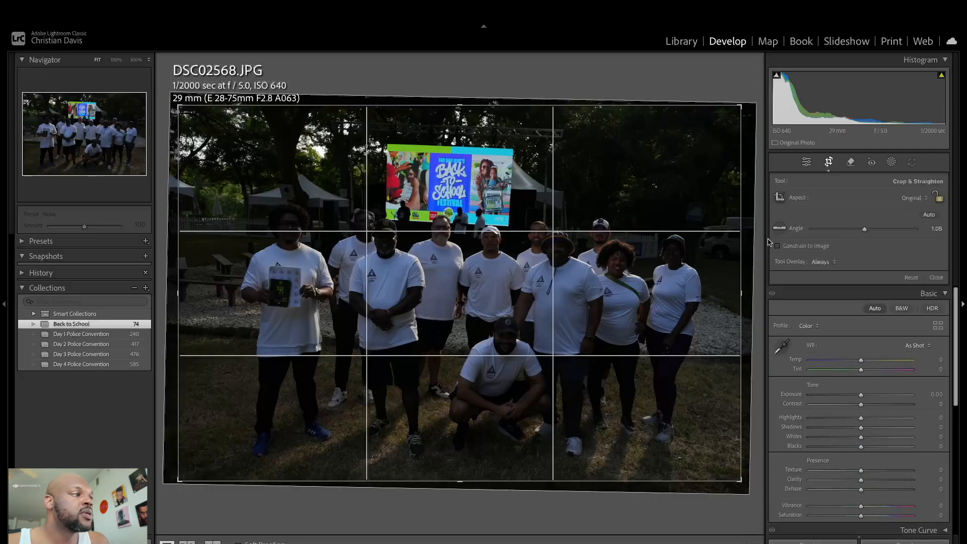
drag(759, 234, 765, 224)
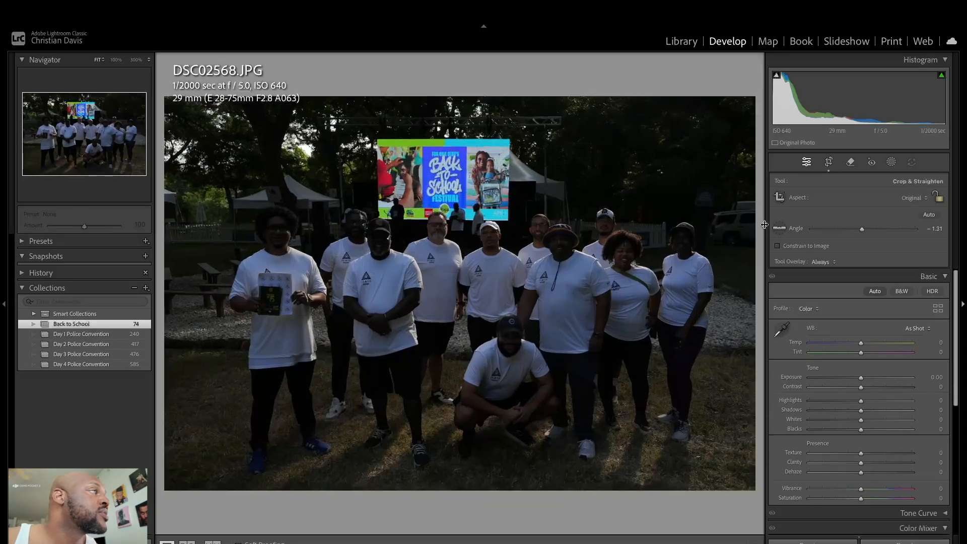
key(Return)
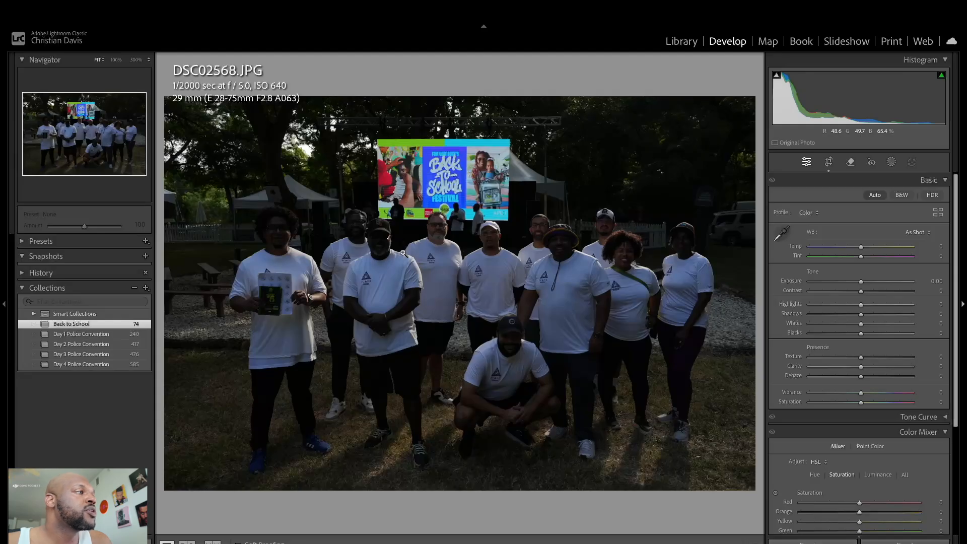
- Apply automatic tone to DSC02568 and create a subject mask covering the group of people
click(875, 194)
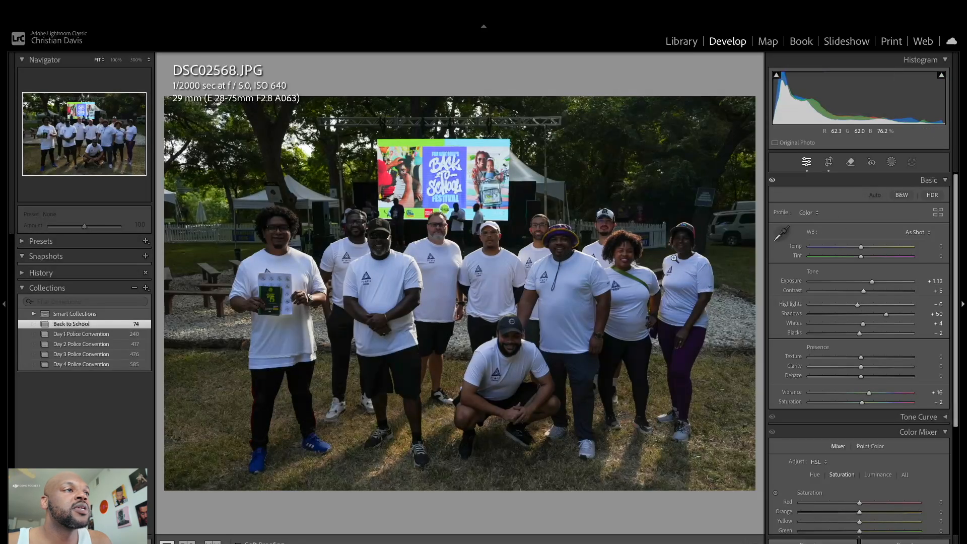
click(893, 163)
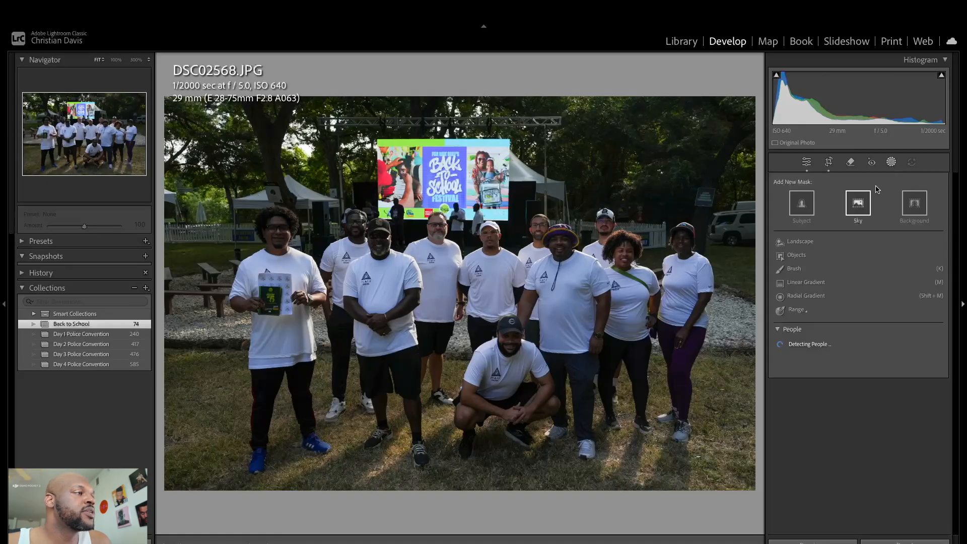
click(800, 205)
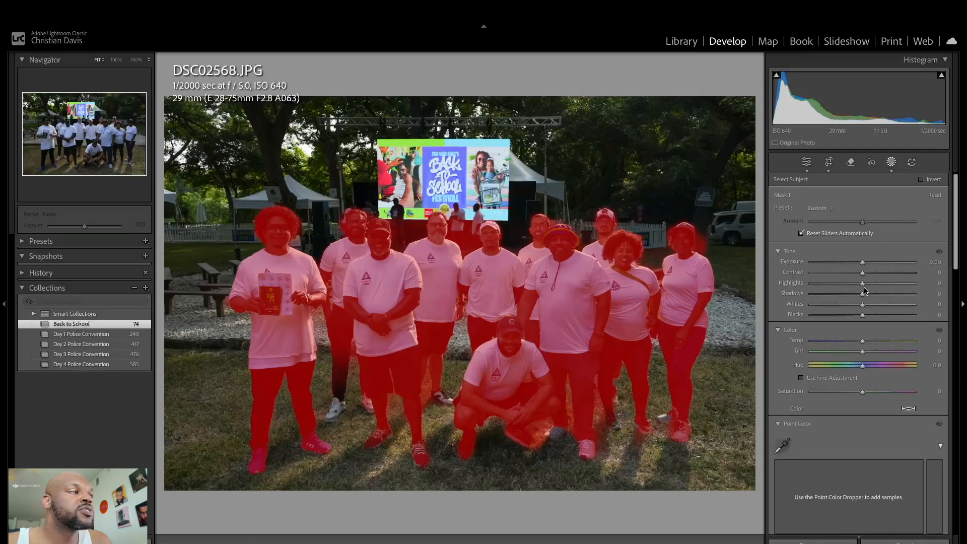
- Set the subject mask's shadows to 51 and exposure to 1.06, then set the overall exposure of DSC02568 to +1.30
drag(862, 293, 890, 296)
mouse_move(862, 262)
mouse_down()
mouse_move(888, 266)
mouse_move(877, 264)
mouse_up()
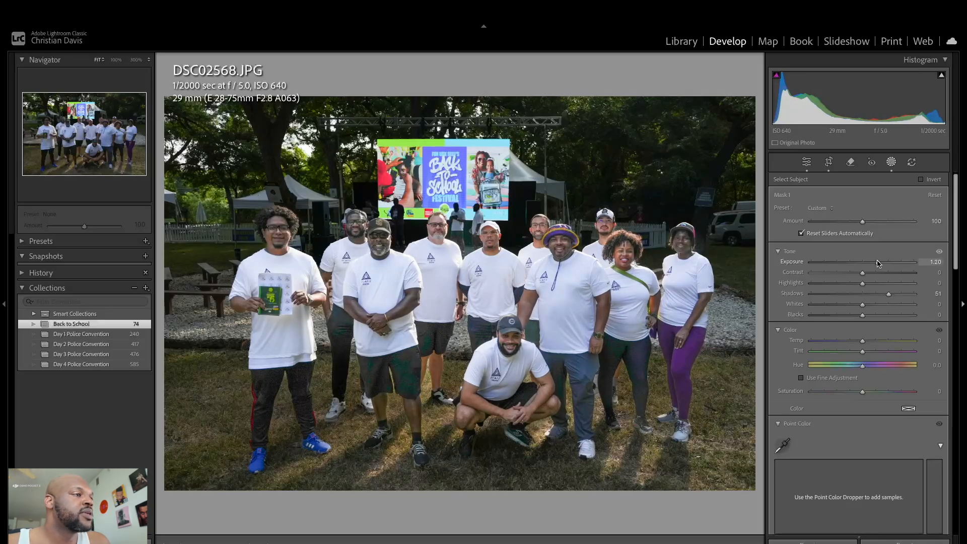
drag(877, 262, 877, 263)
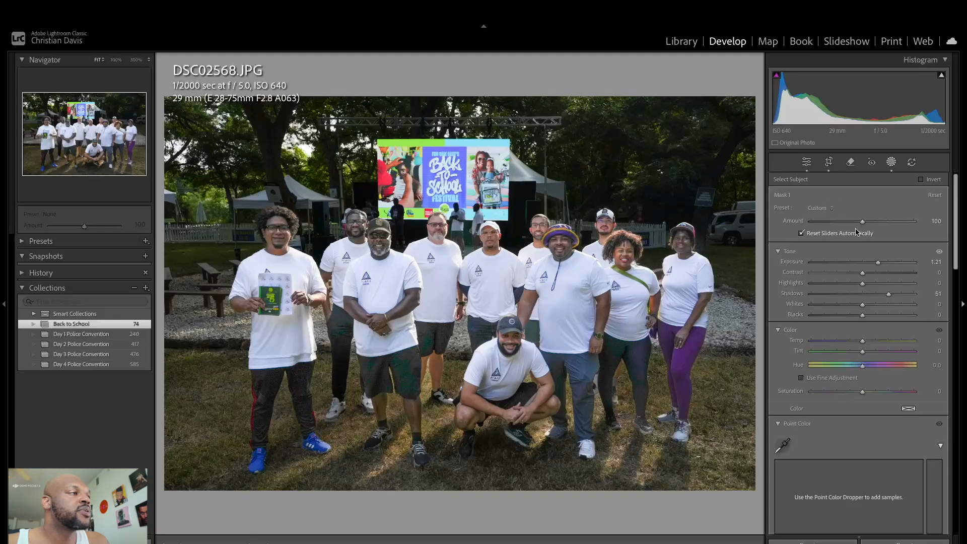
drag(878, 264, 876, 265)
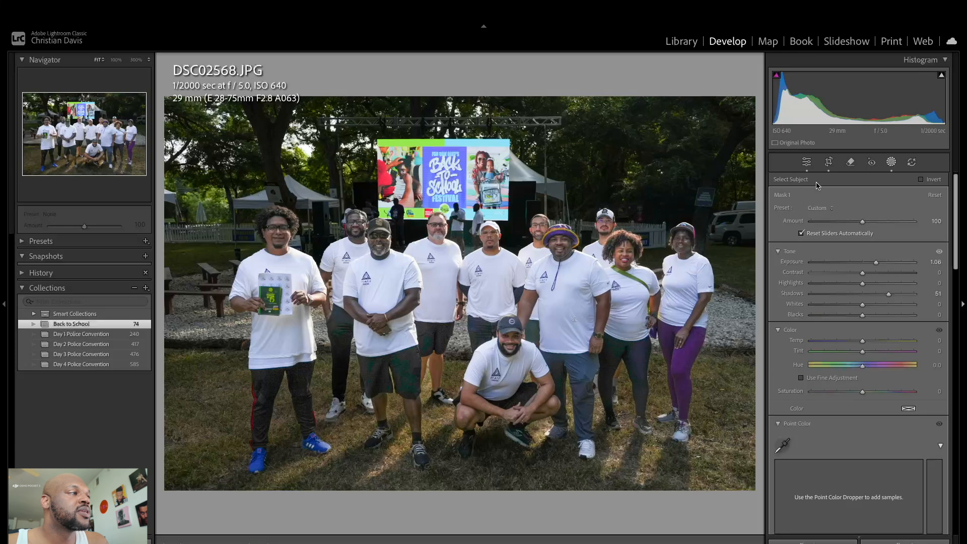
click(806, 162)
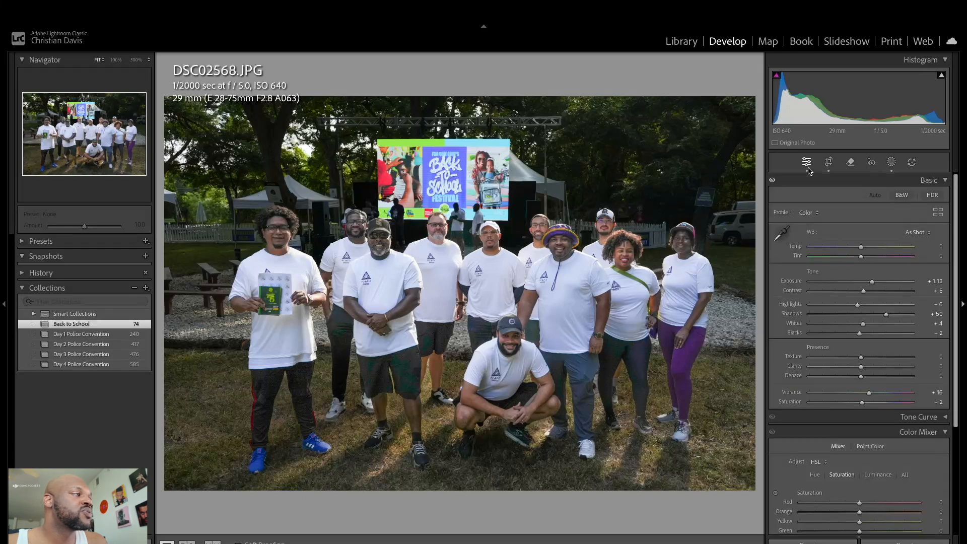
drag(871, 281, 874, 285)
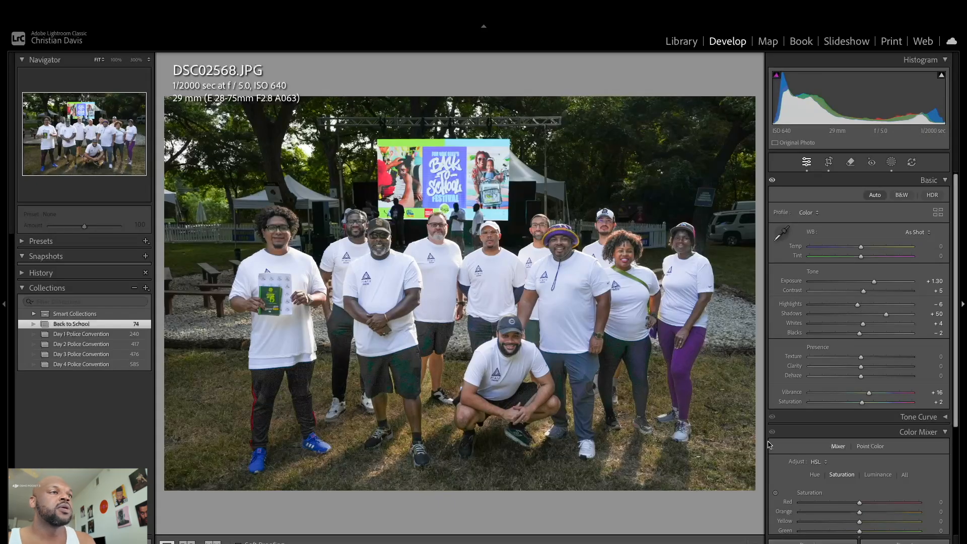
- Skip DSC02569 and apply automatic tone adjustments to DSC02570
key(Right)
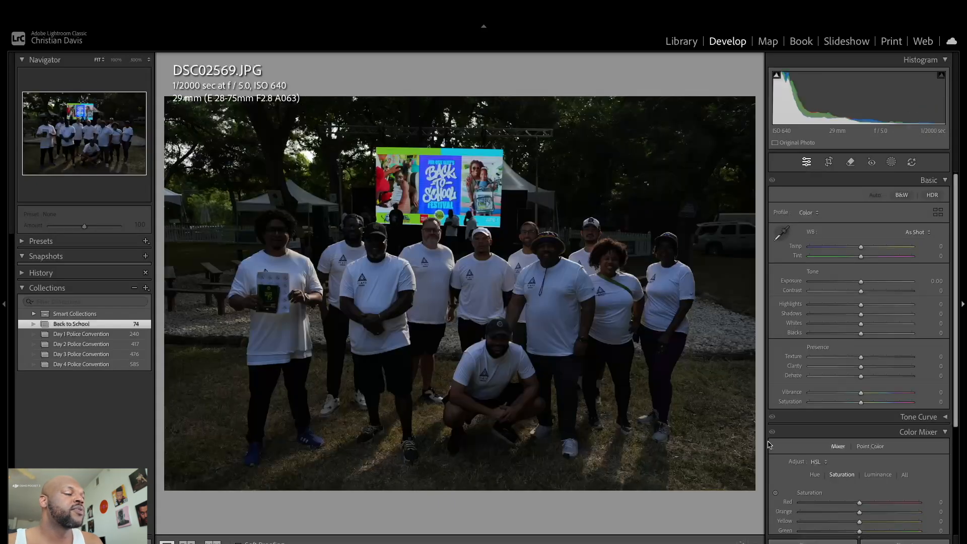
key(Right)
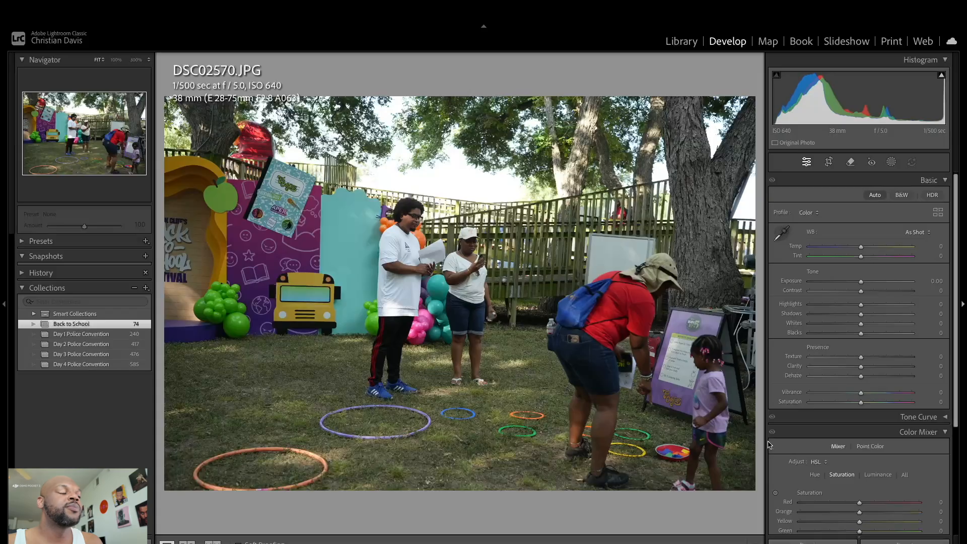
click(875, 195)
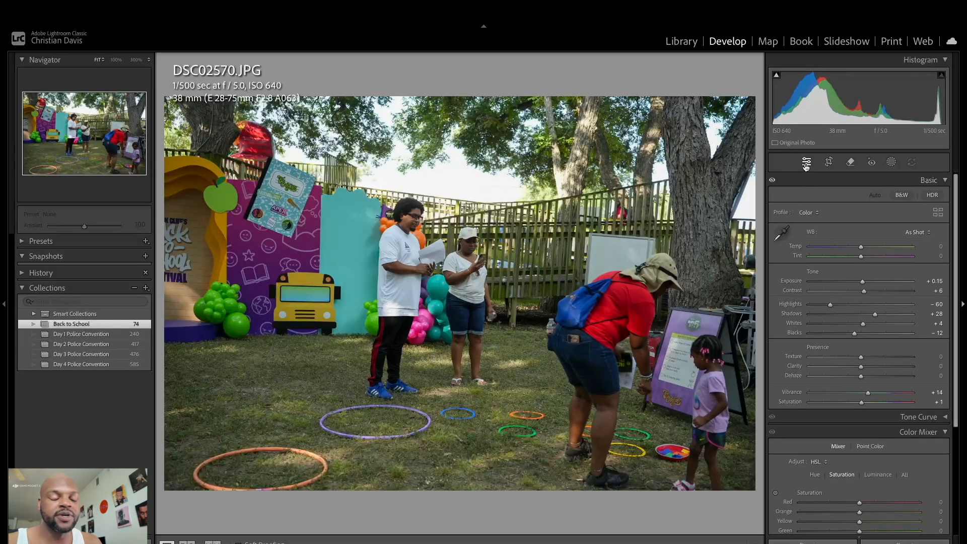
- Crop away the left edge of DSC02570 and set its exposure to +0.80
click(828, 162)
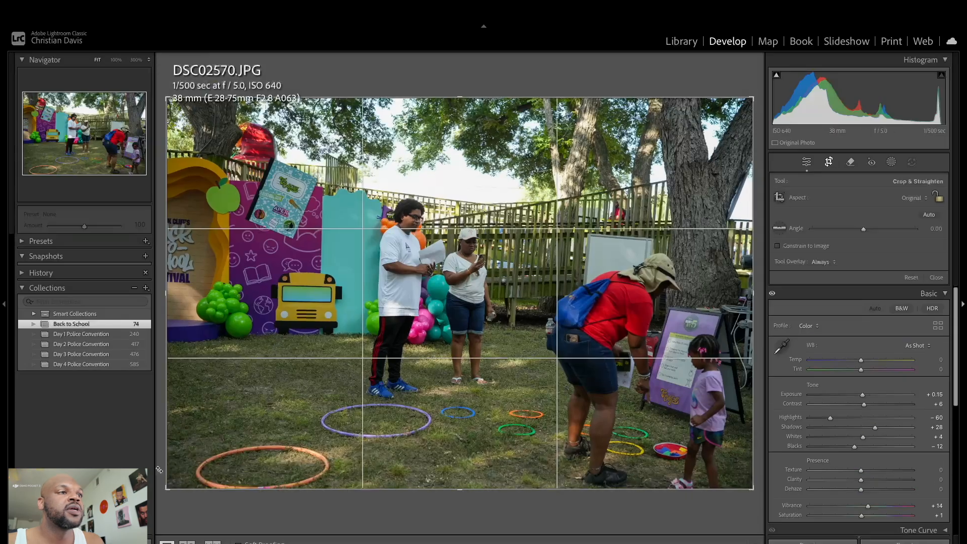
drag(167, 488, 233, 492)
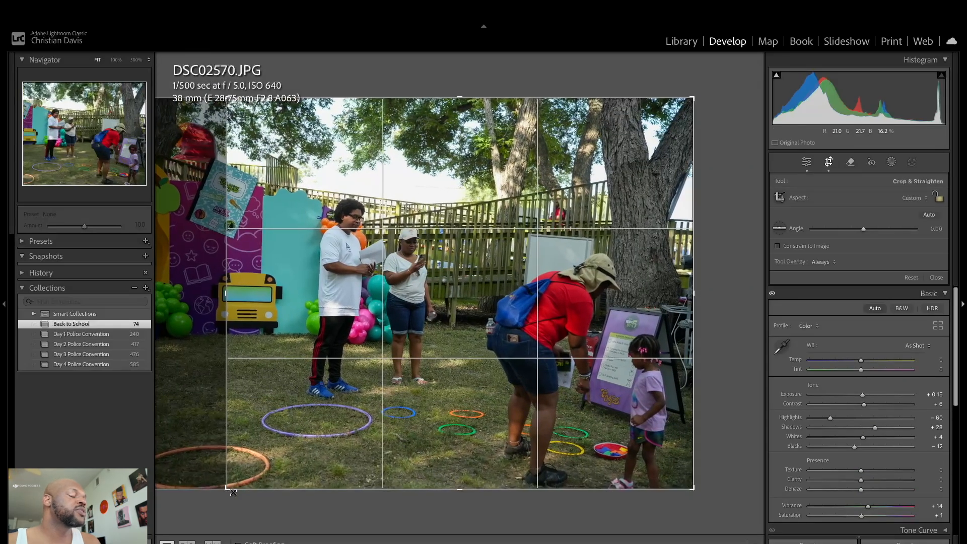
key(Return)
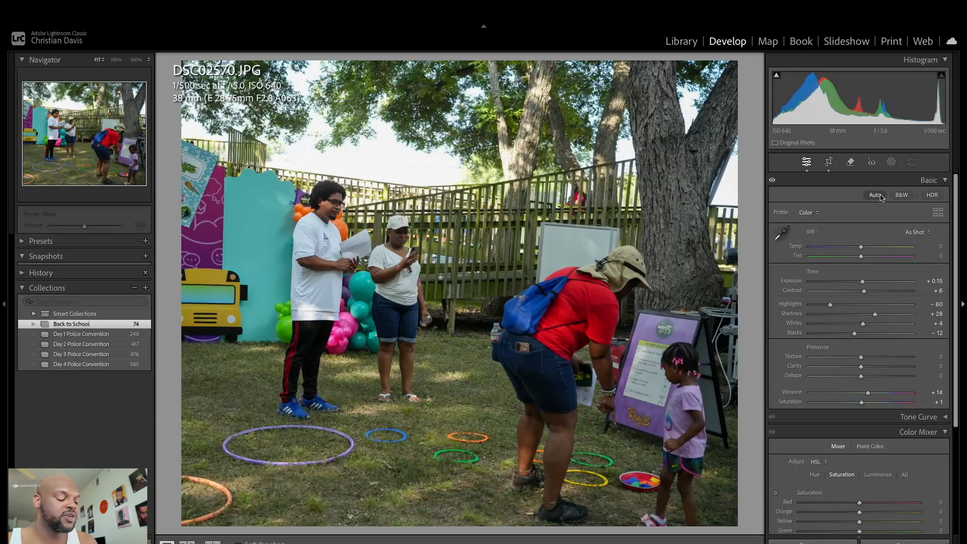
drag(862, 282, 869, 285)
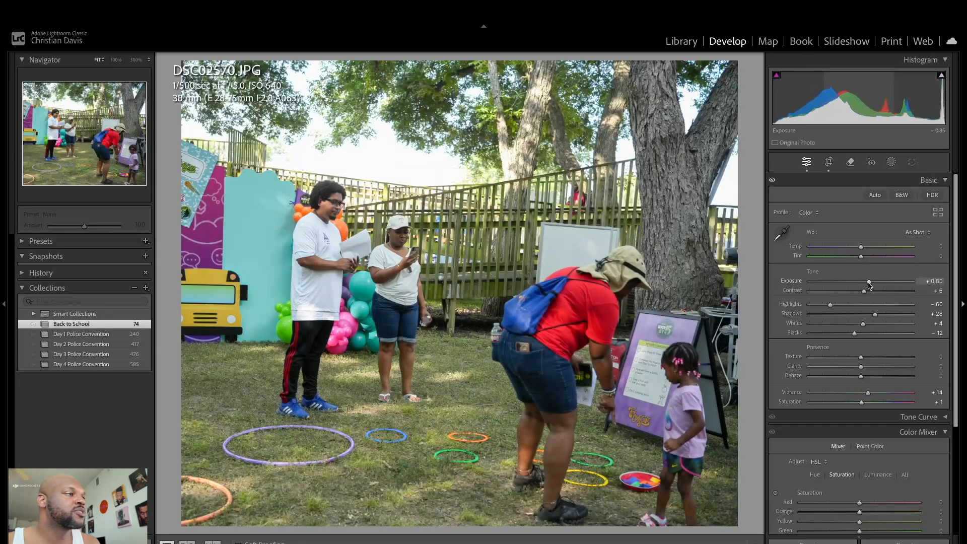
- Skip DSC02571, then apply automatic tone to DSC02572 and set its exposure to +0.75
key(Right)
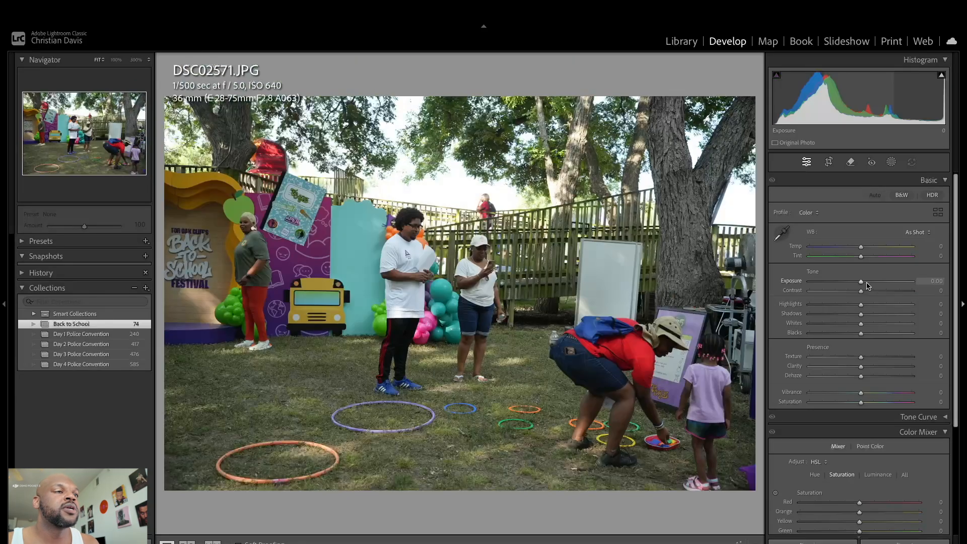
key(Right)
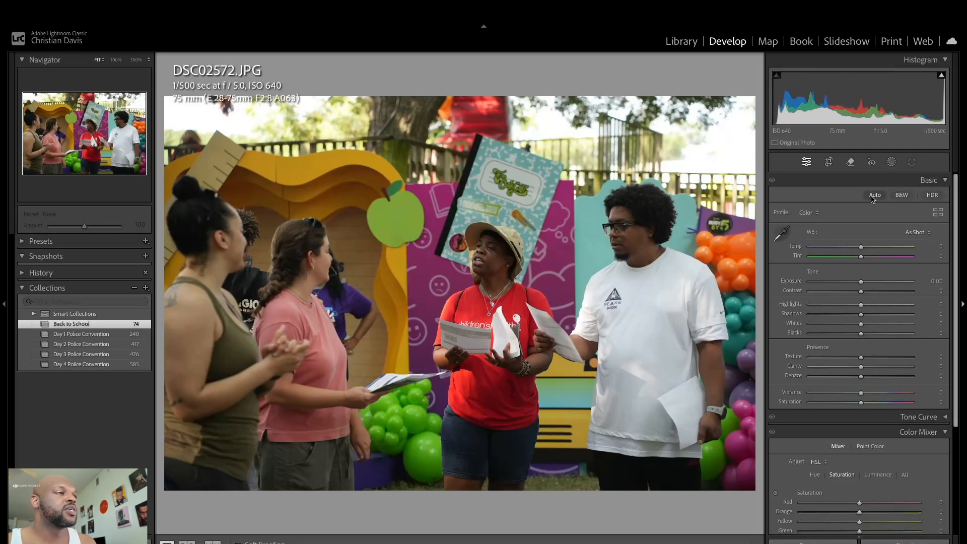
drag(862, 281, 869, 281)
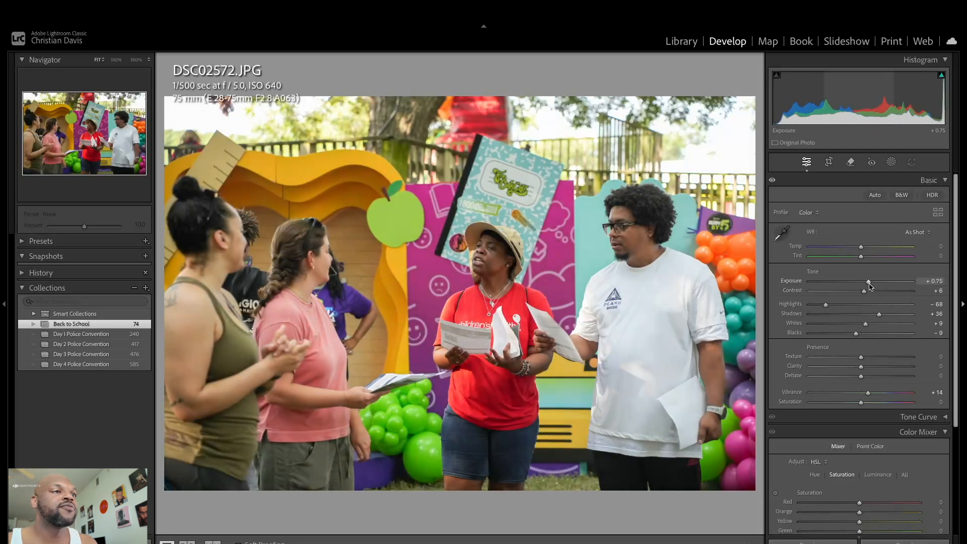
- Apply automatic tone to DSC02573 and set its exposure to +0.70
key(Right)
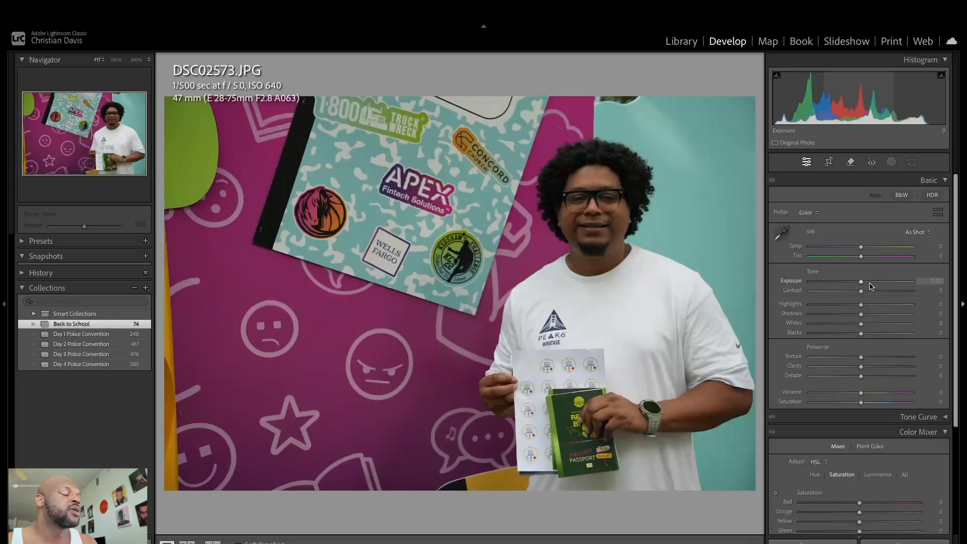
click(874, 195)
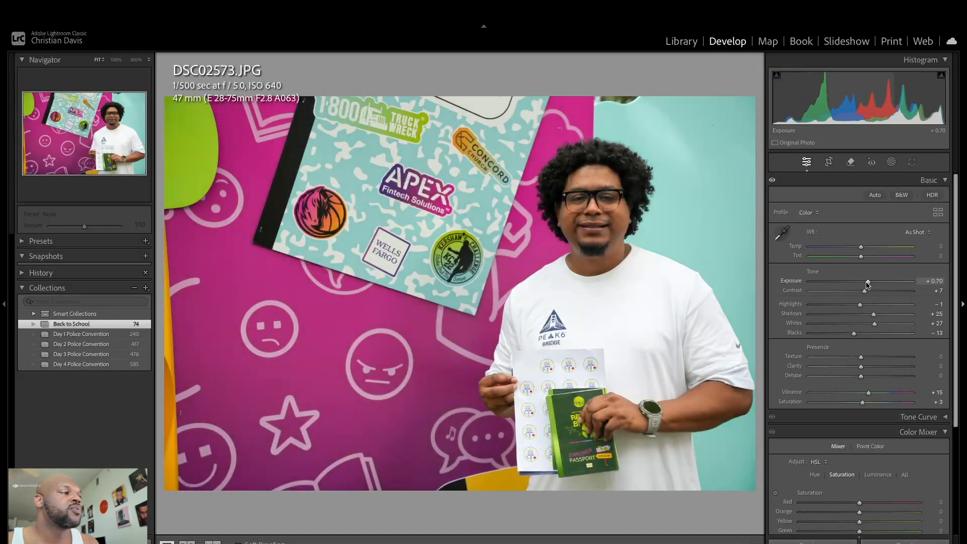
key(Right)
key(Left)
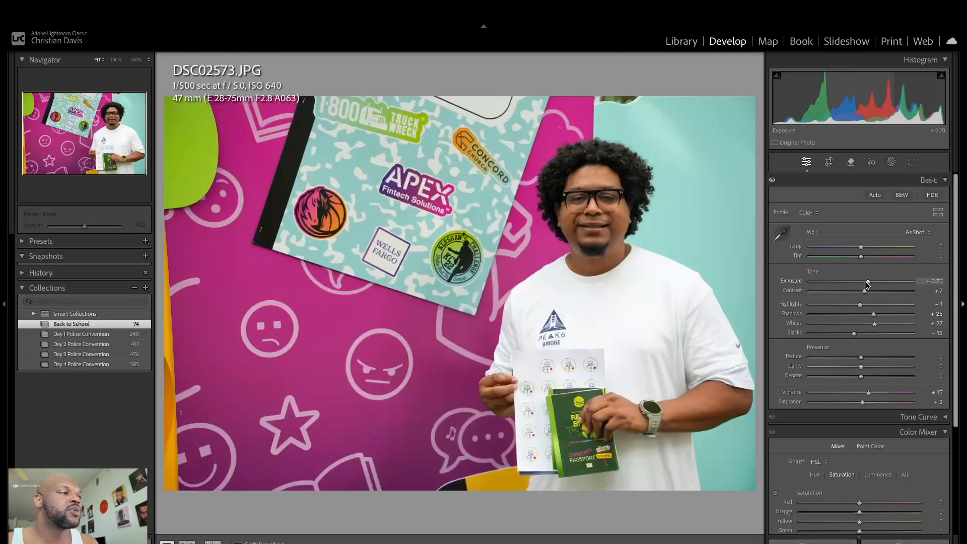
- Apply automatic tone to DSC02574 and set its exposure to +0.90
key(Right)
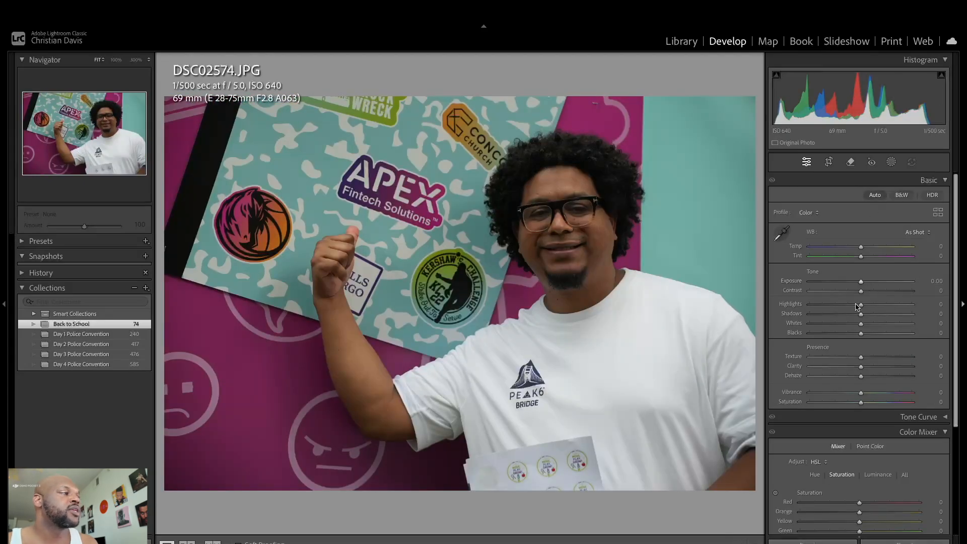
key(ctrl+u)
drag(870, 285, 873, 286)
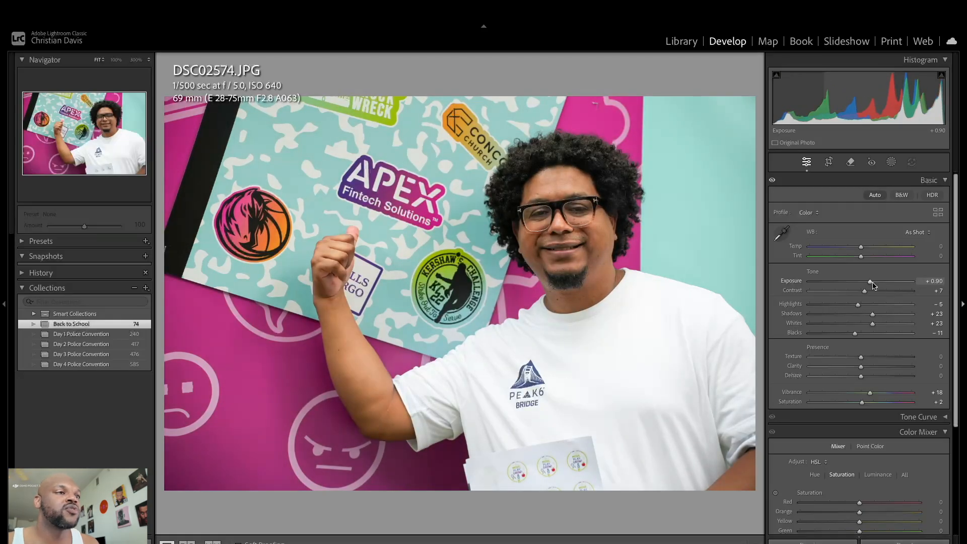
- Apply automatic tone to DSC02575 and raise its exposure to +1.55
key(Right)
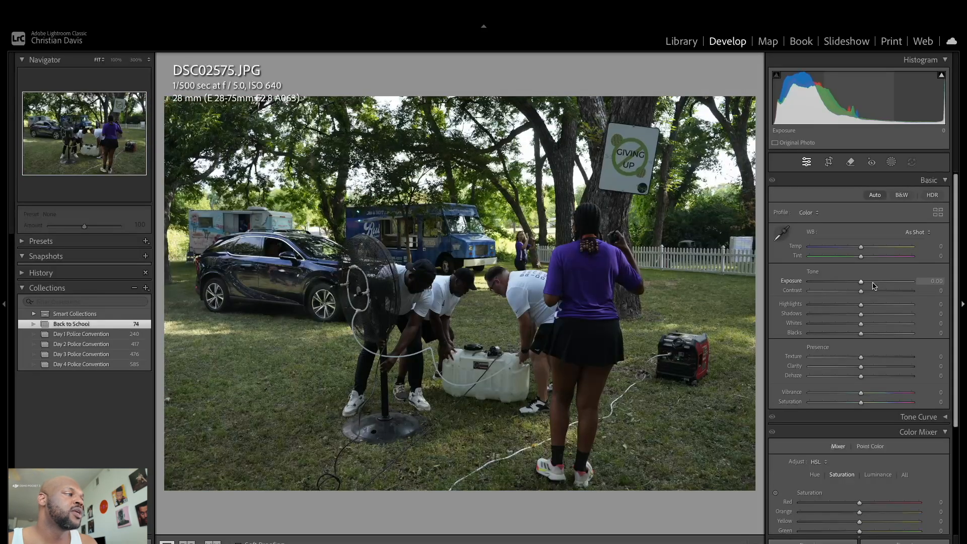
key(ctrl+u)
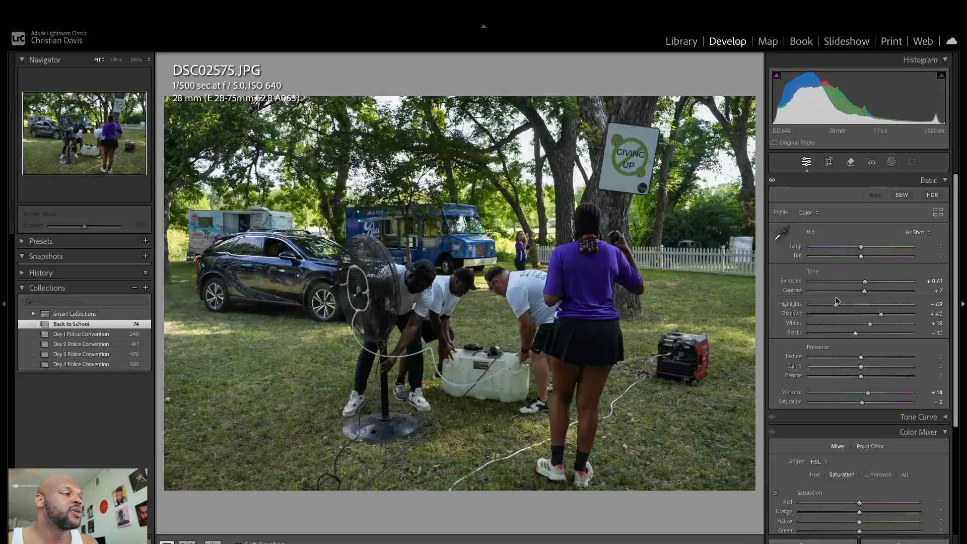
drag(866, 282, 877, 283)
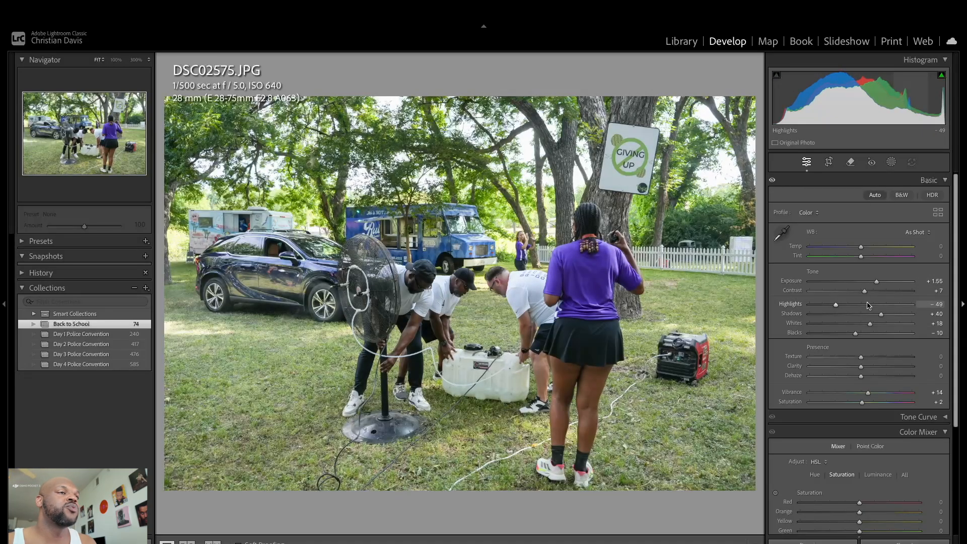
- Go on to DSC02578 and apply automatic tone, with the temperature at -2 and the exposure at +0.30
key(Right)
key(Right)
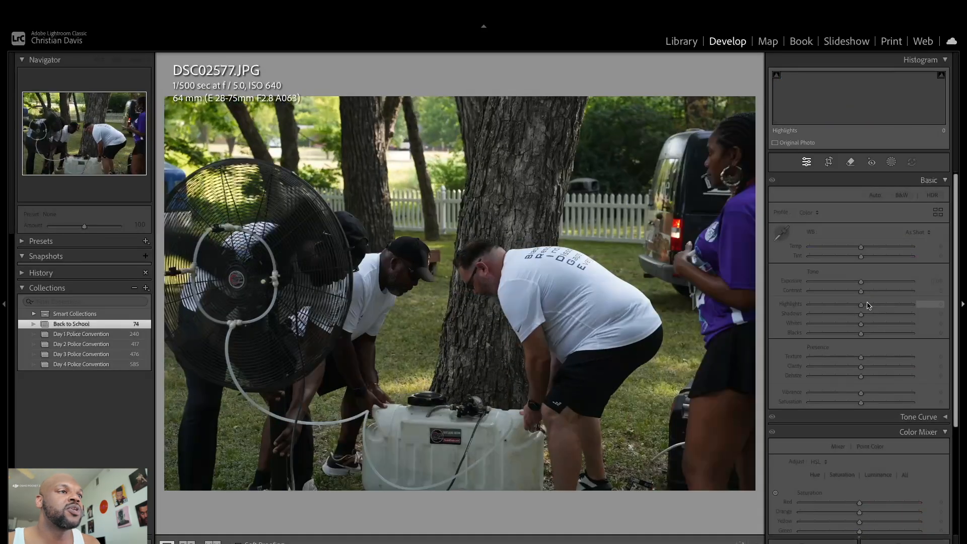
key(Right)
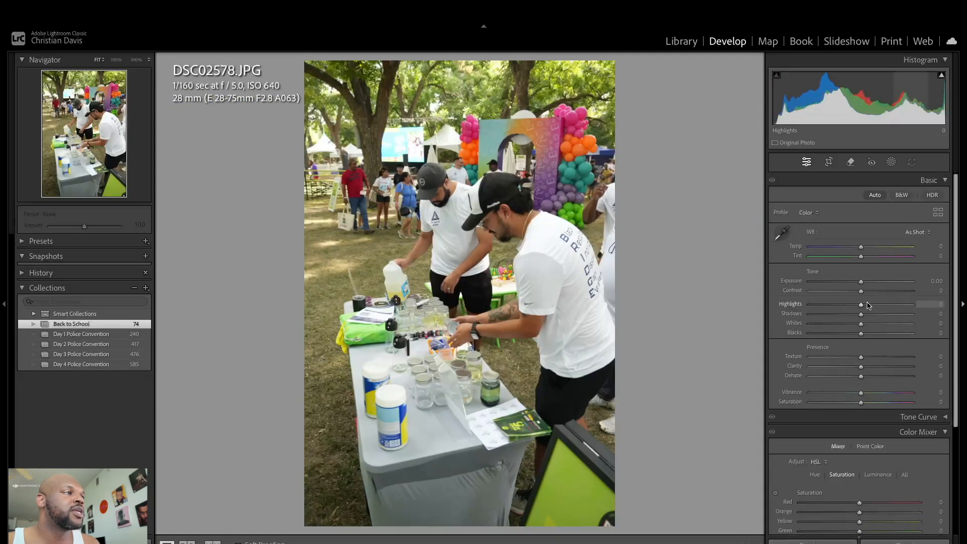
click(875, 195)
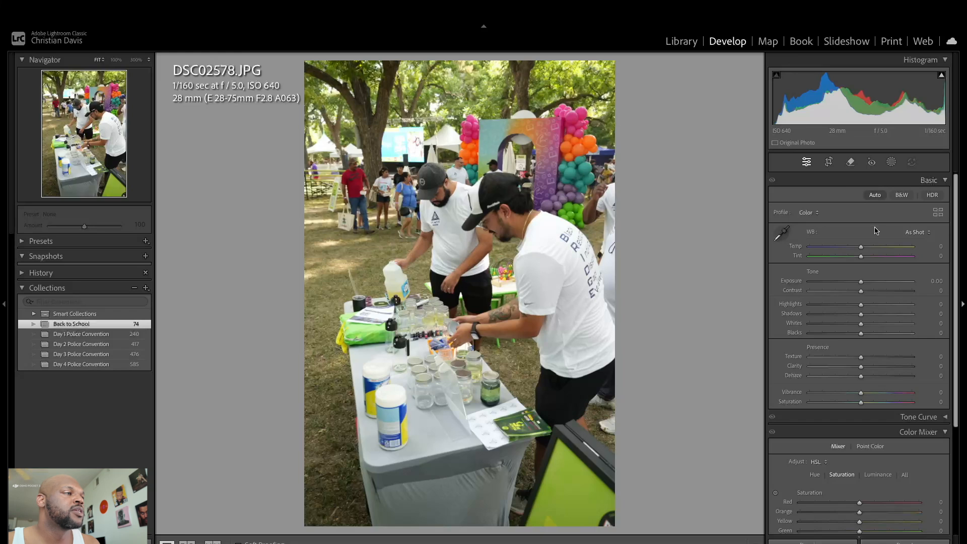
drag(861, 247, 860, 248)
drag(863, 280, 865, 282)
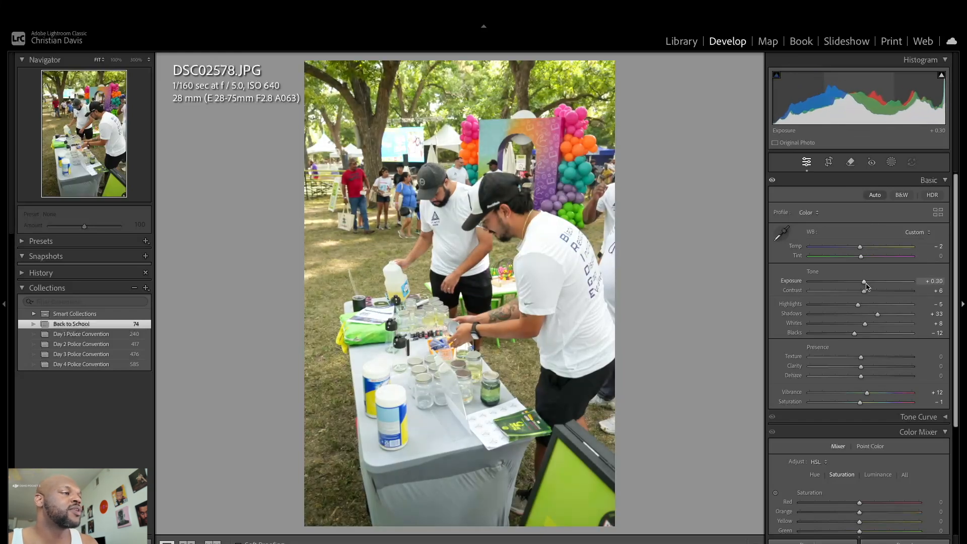
- Skip ahead to DSC02582, apply automatic tone and set its exposure to +0.30
key(Right)
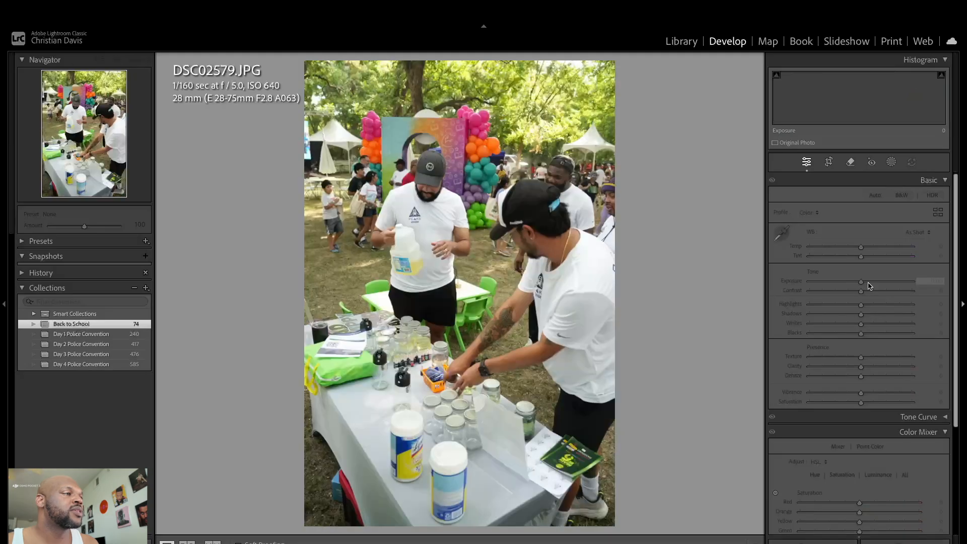
key(Right)
key(Right)
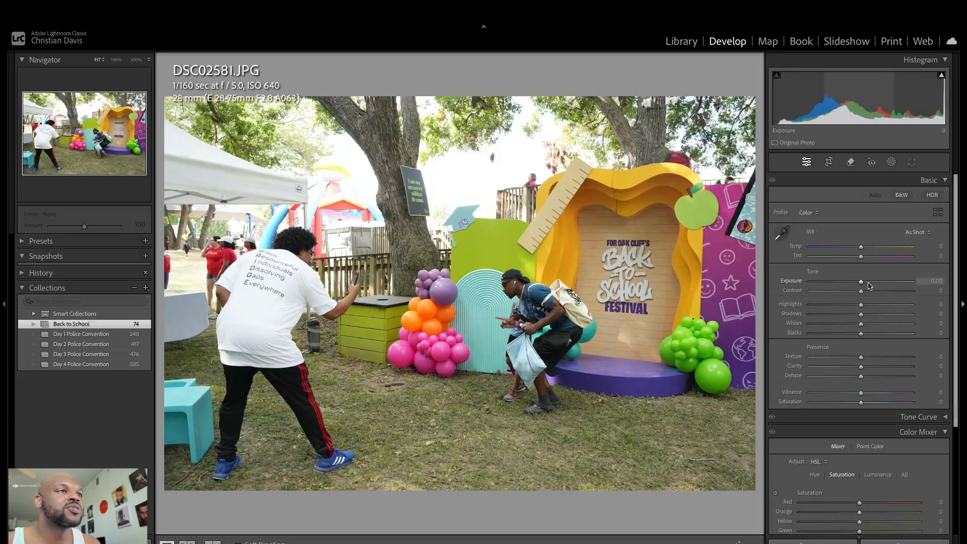
key(Right)
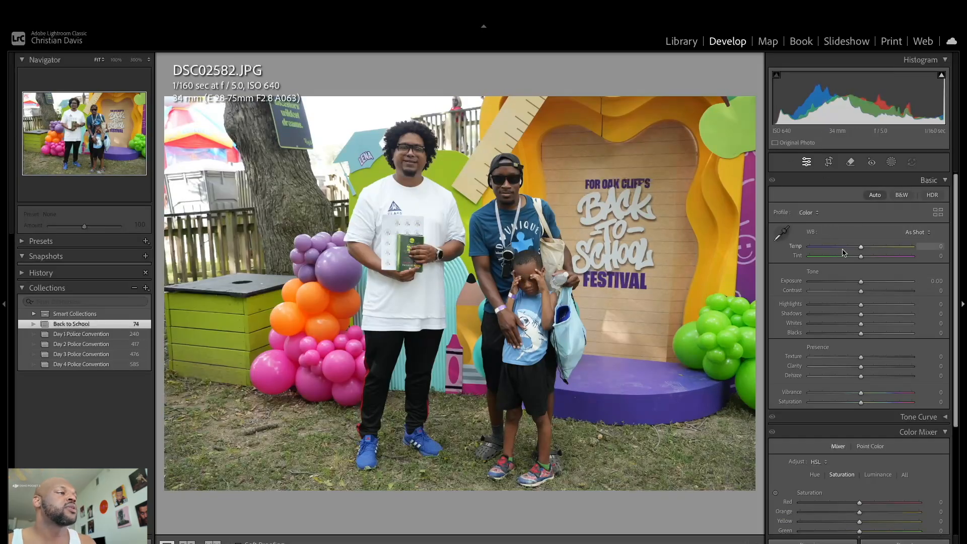
click(875, 195)
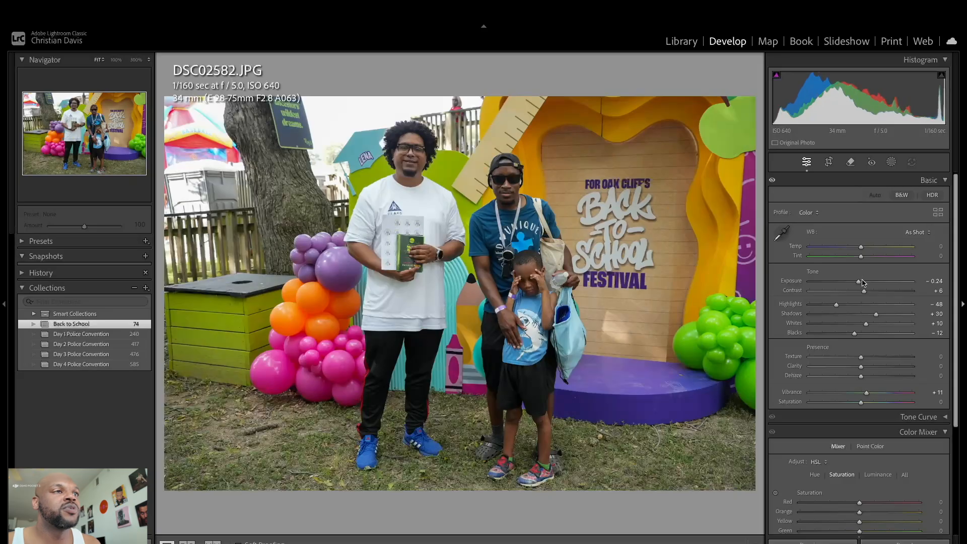
drag(859, 282, 863, 281)
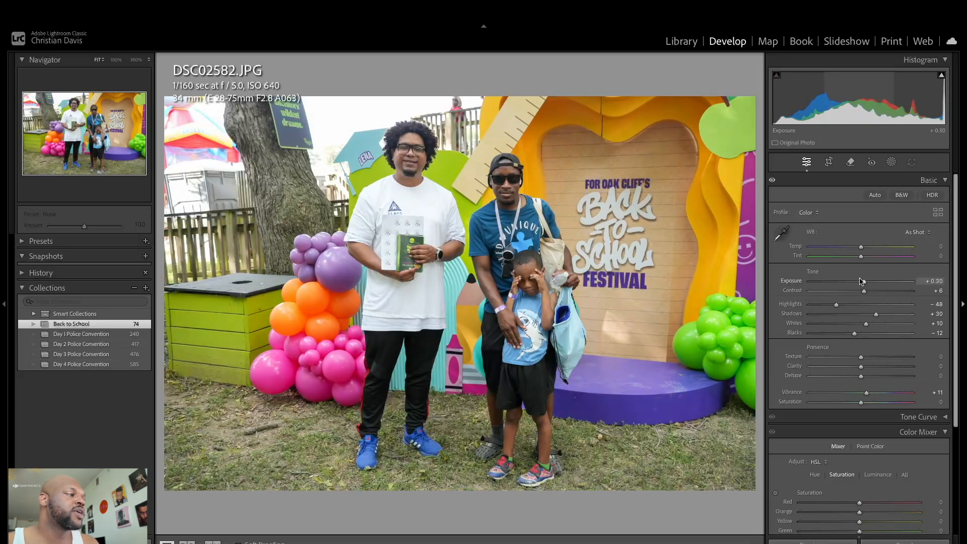
- Apply automatic tone to DSC02583 and paste its develop settings onto DSC02584
key(Right)
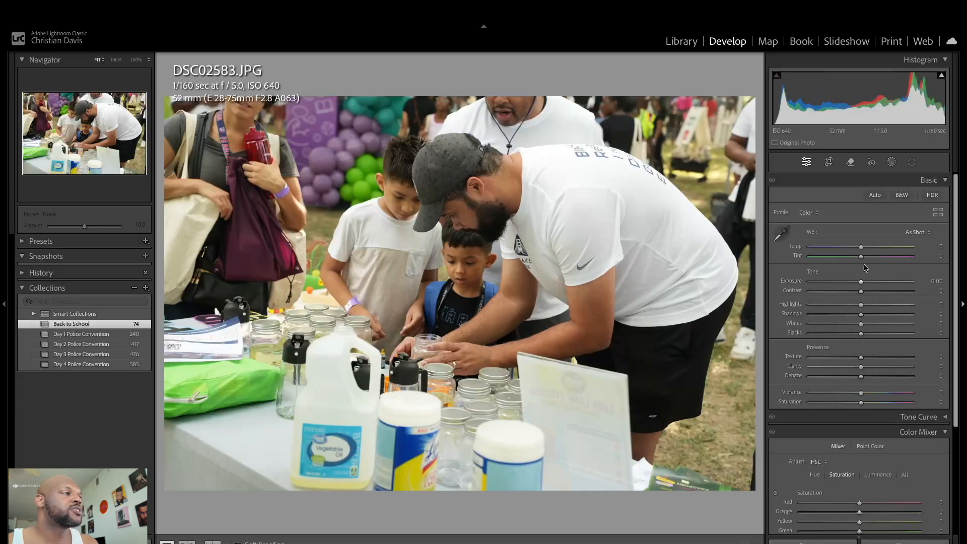
click(874, 195)
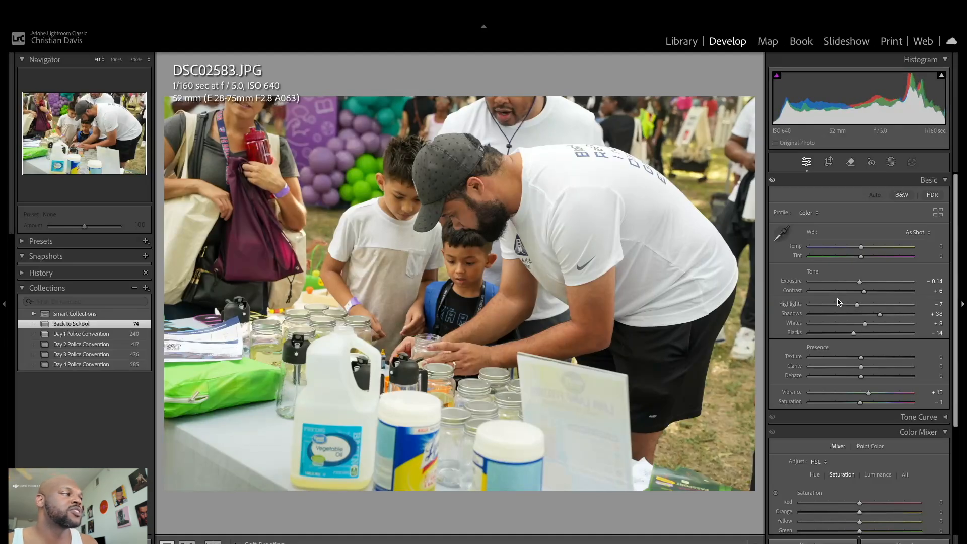
key(Right)
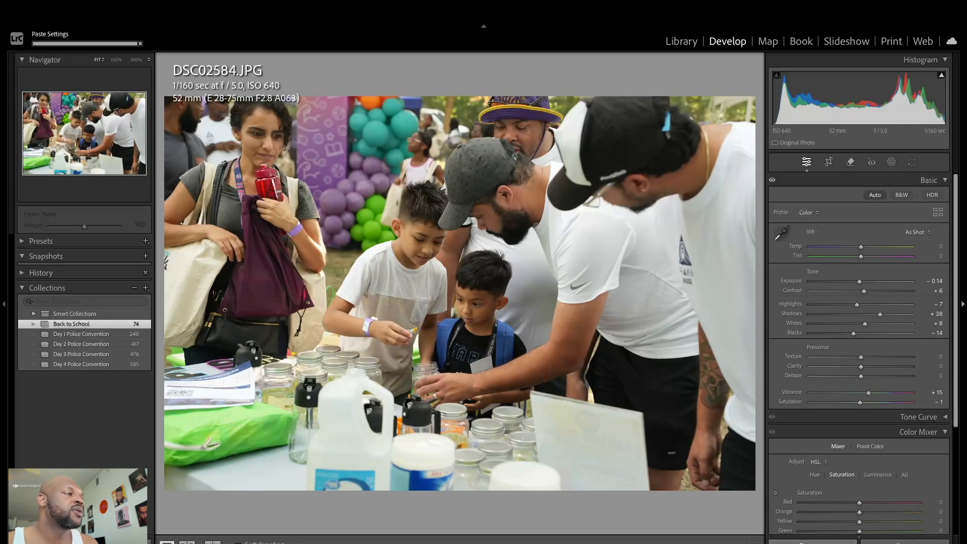
- Paste the DSC02583 develop settings onto DSC02585 and DSC02586 as well
key(Right)
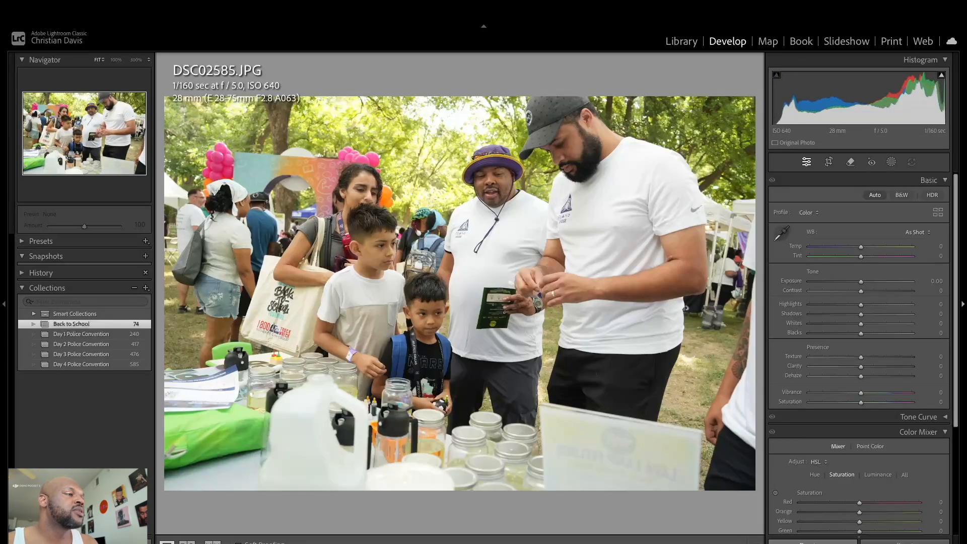
key(ctrl+shift+v)
key(Right)
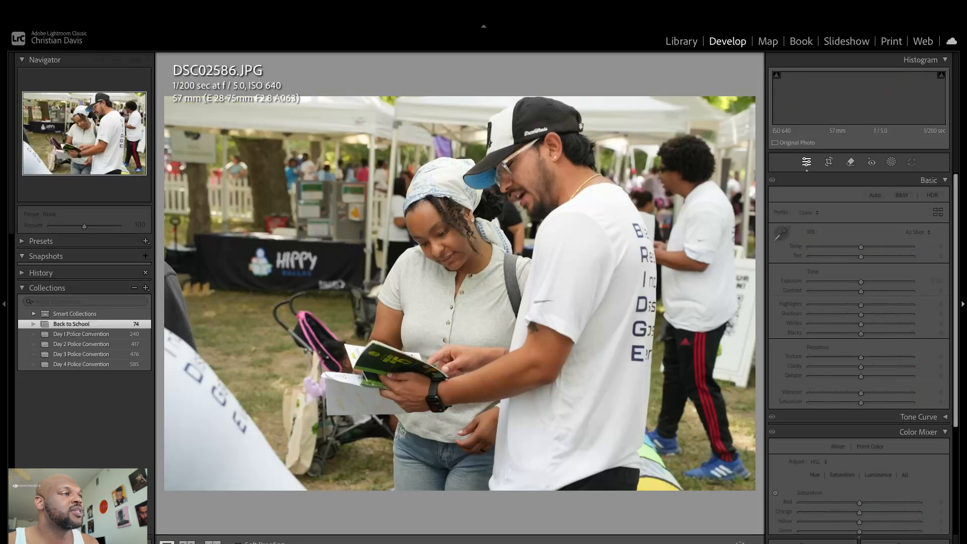
key(ctrl+shift+v)
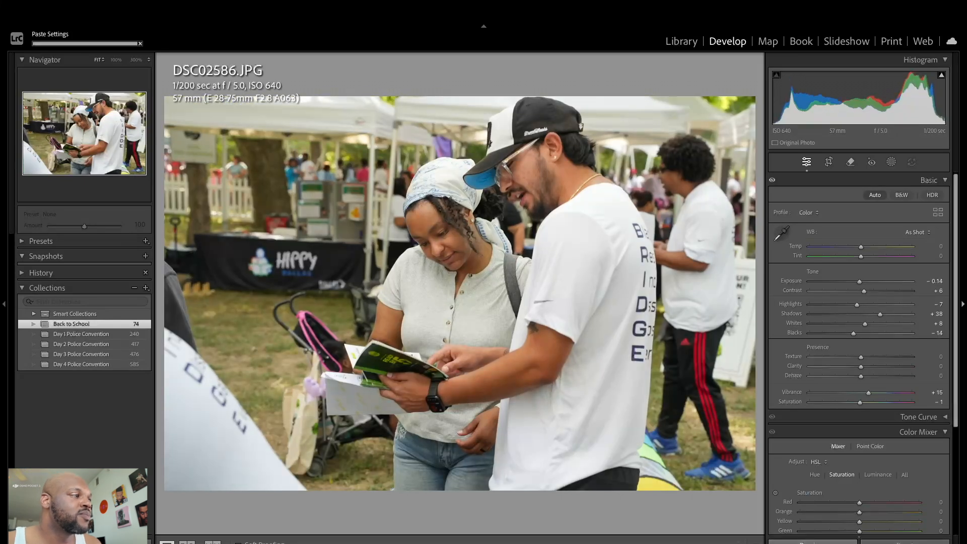
- Skip ahead past DSC02587 to DSC02588 and apply automatic tone to it
key(Right)
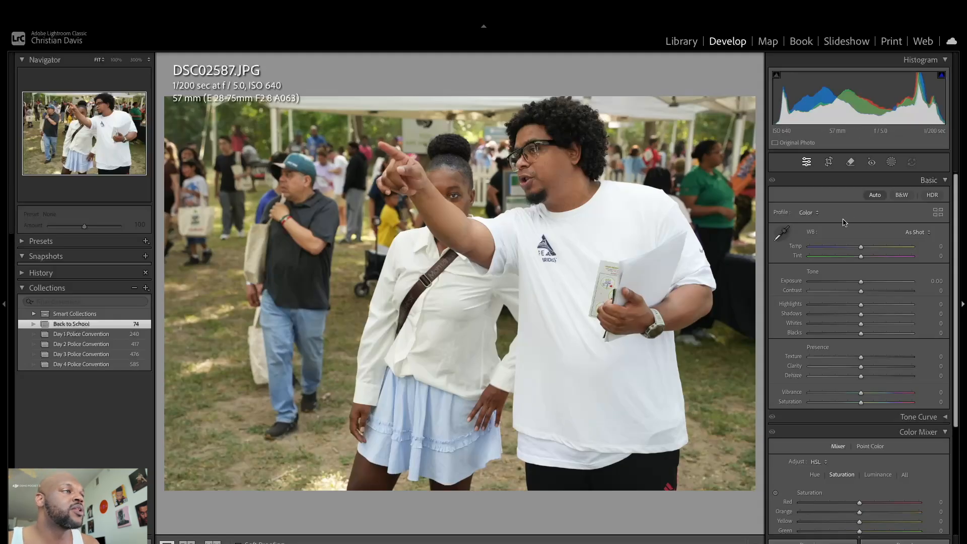
key(Right)
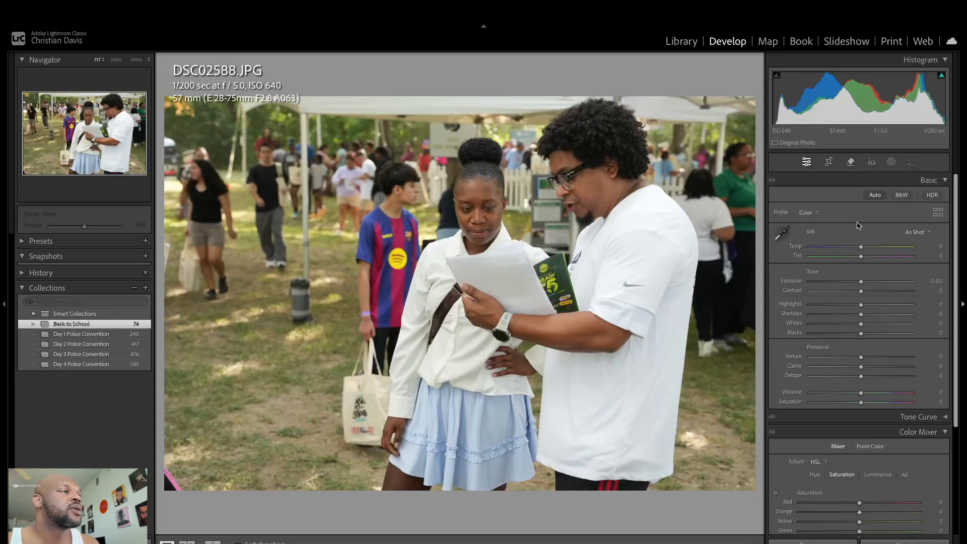
click(875, 195)
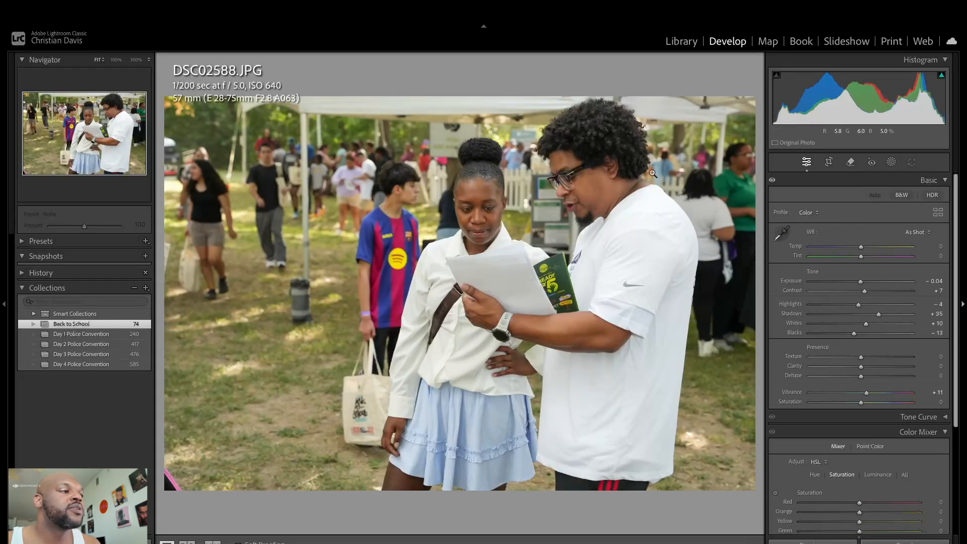
- Go on to DSC02589, apply automatic tone and set its exposure to 0.00
key(Right)
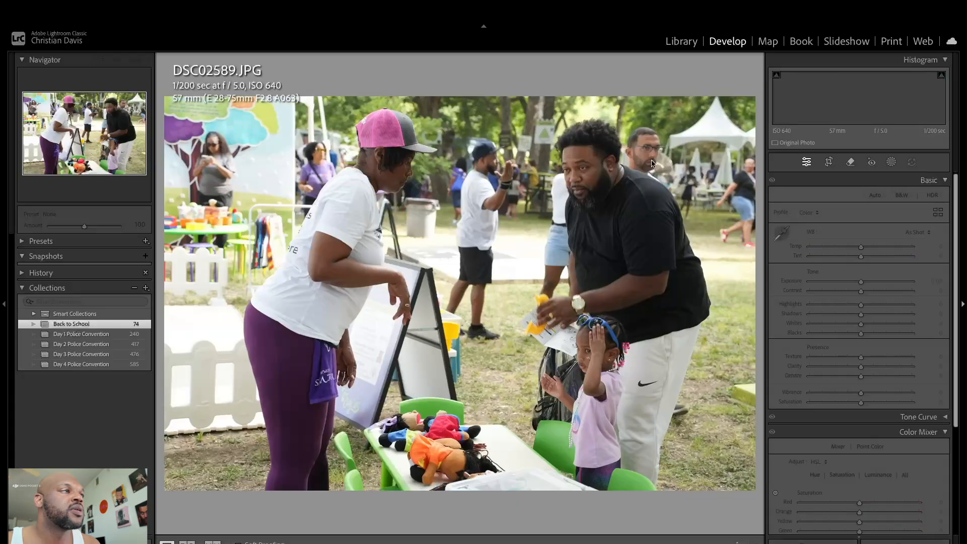
click(875, 196)
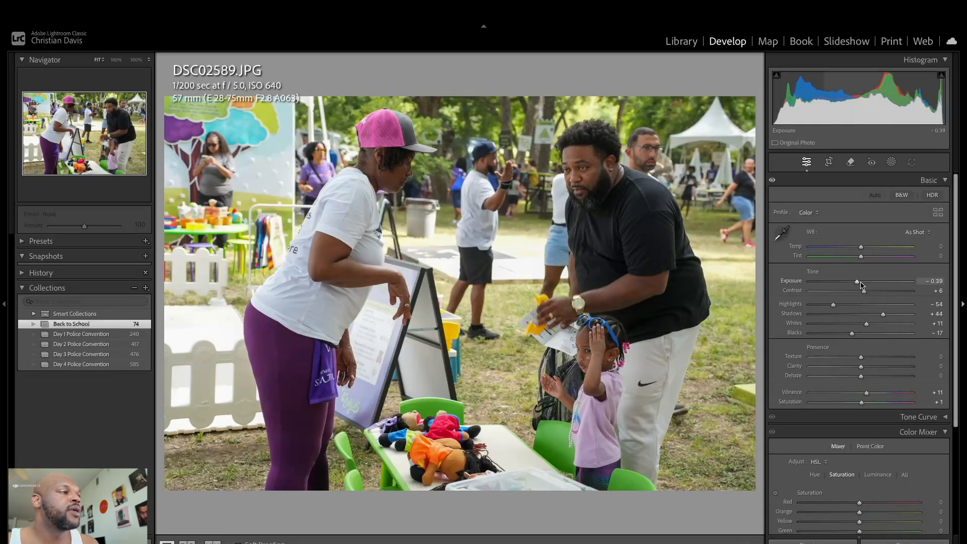
drag(861, 282, 868, 283)
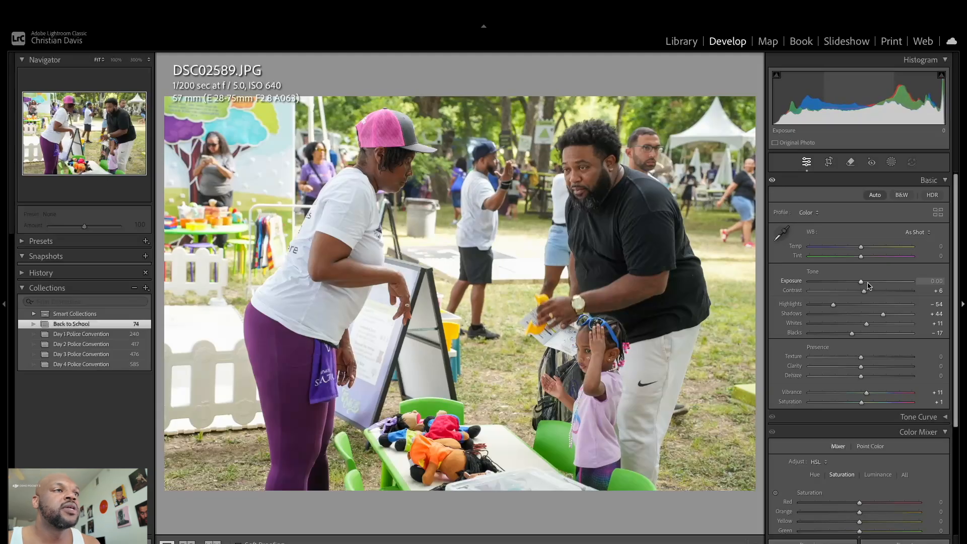
- Skip ahead to DSC02591, apply automatic tone with the exposure at +0.65, and paste its develop settings onto DSC02592
key(Right)
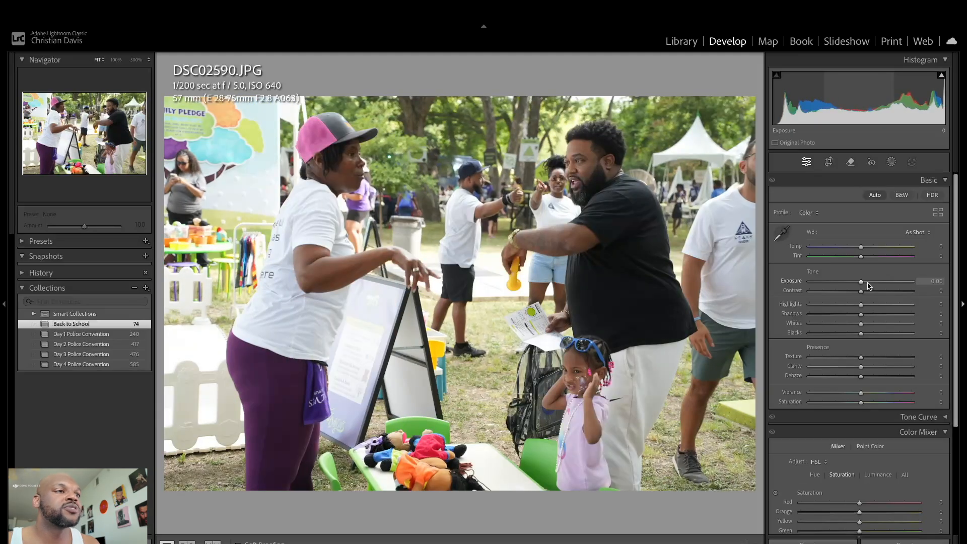
key(Right)
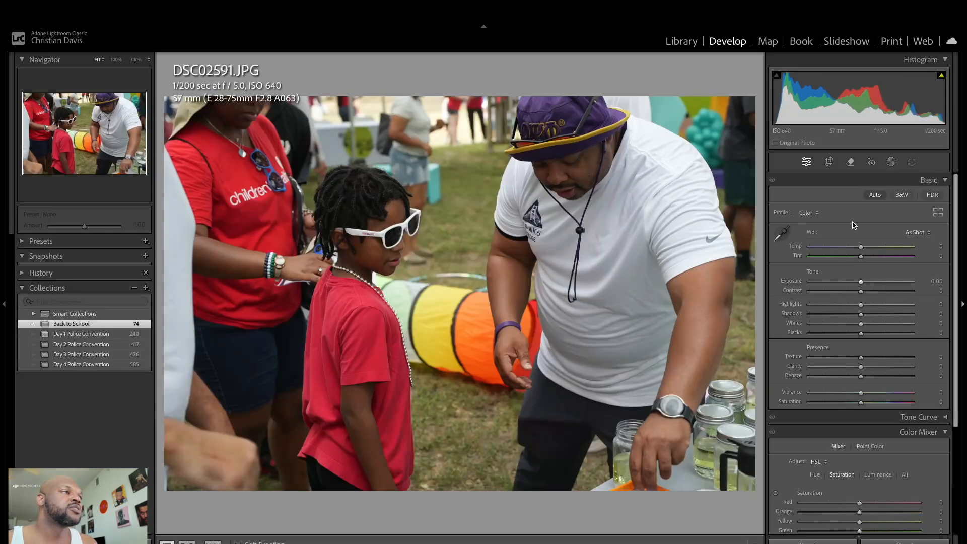
click(874, 195)
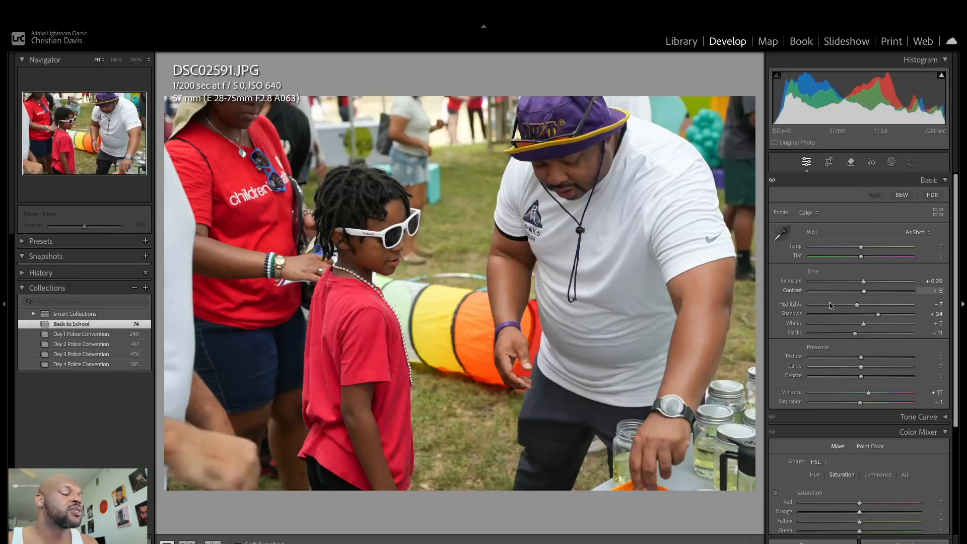
drag(863, 281, 868, 286)
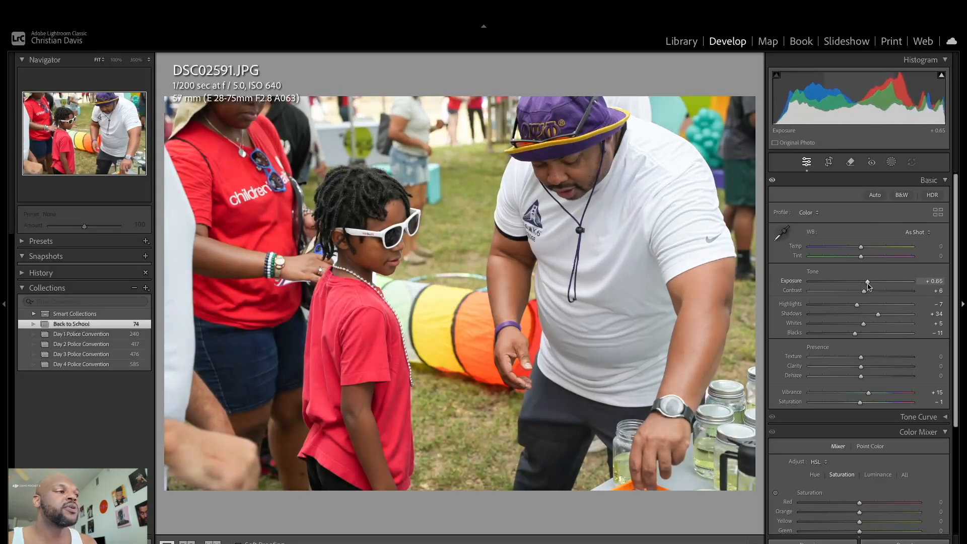
key(Right)
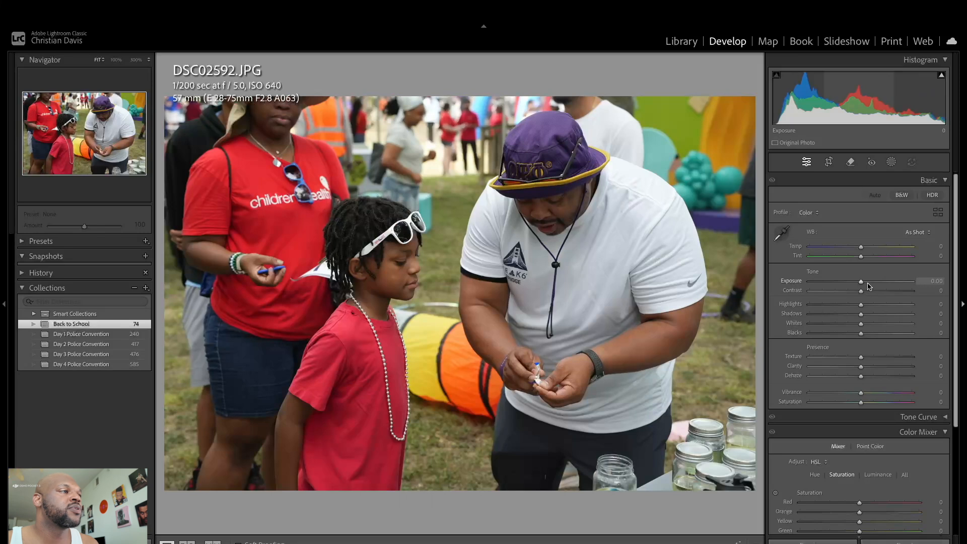
key(ctrl+alt+v)
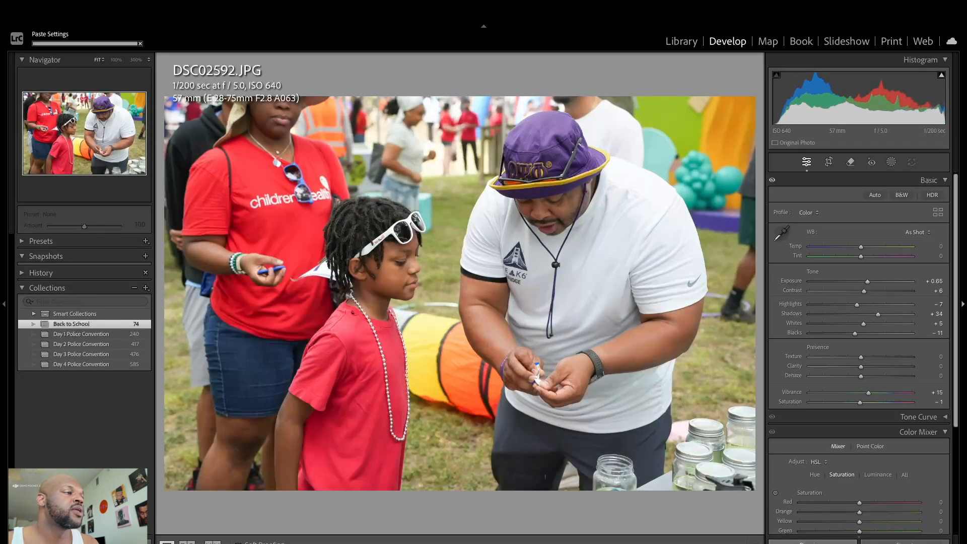
- Go on to DSC02593, apply automatic tone and set its exposure to +0.10
key(Right)
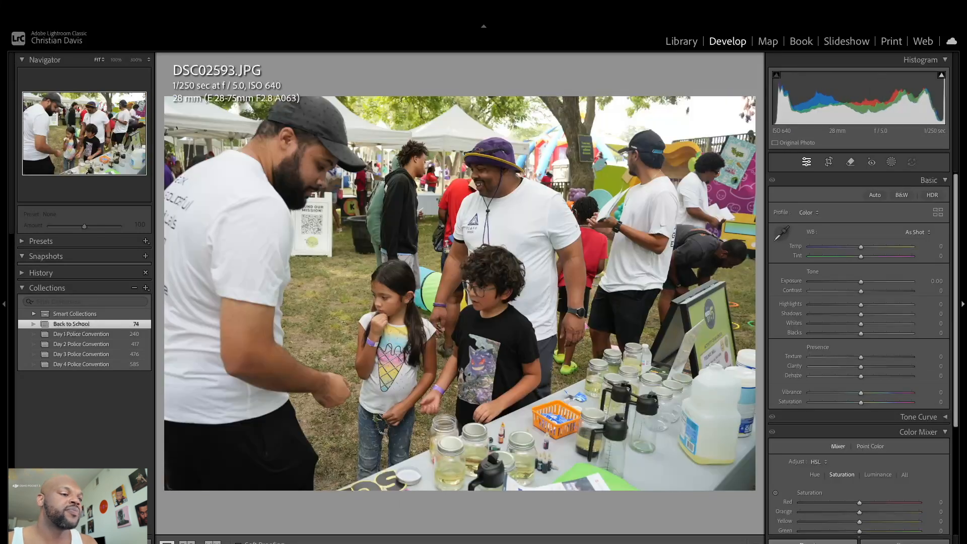
click(875, 196)
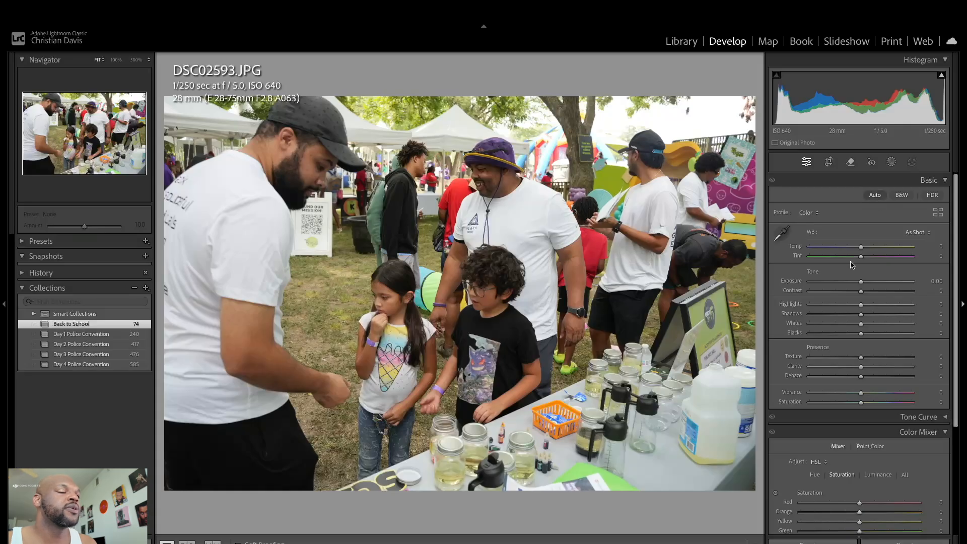
drag(861, 282, 863, 283)
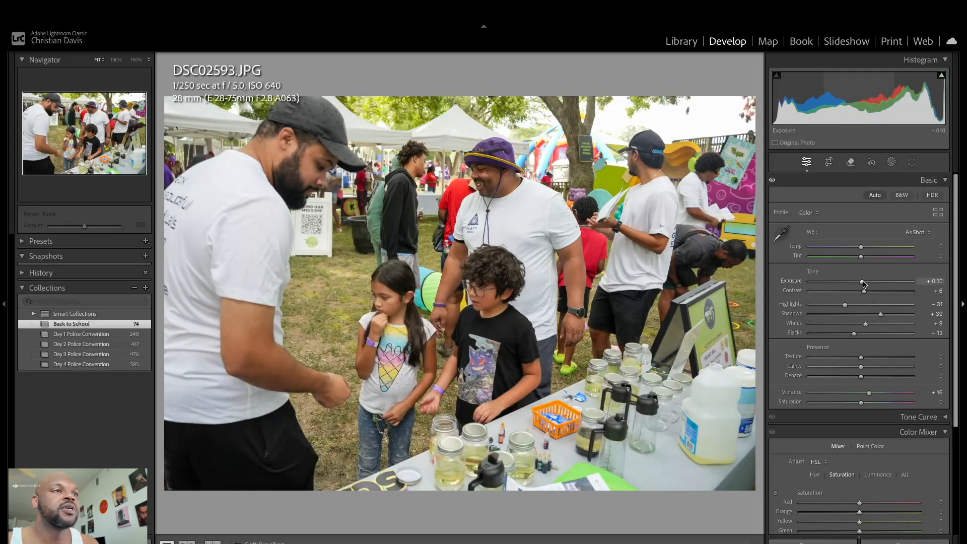
- Go on to DSC02594 and apply automatic tone, with the exposure at +0.70 and the temperature at -2
key(Right)
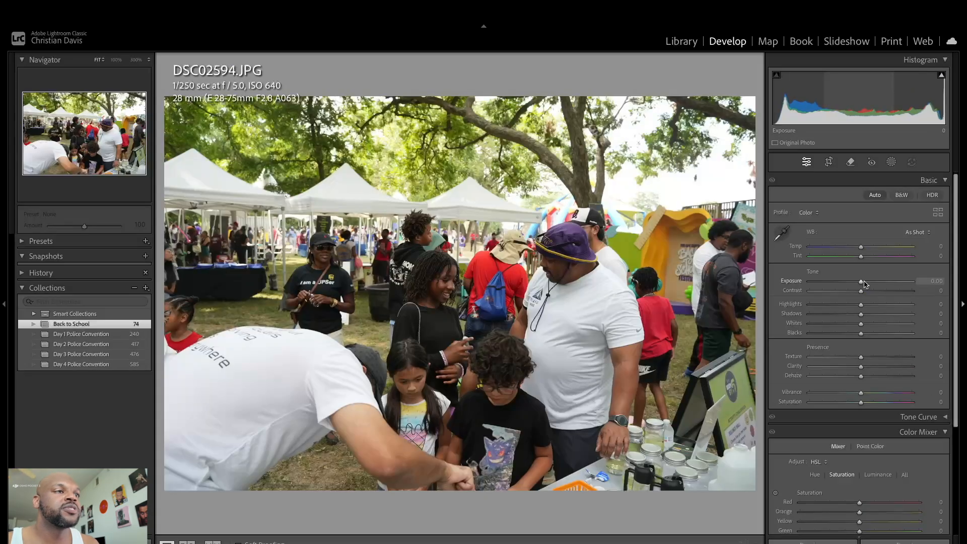
click(875, 195)
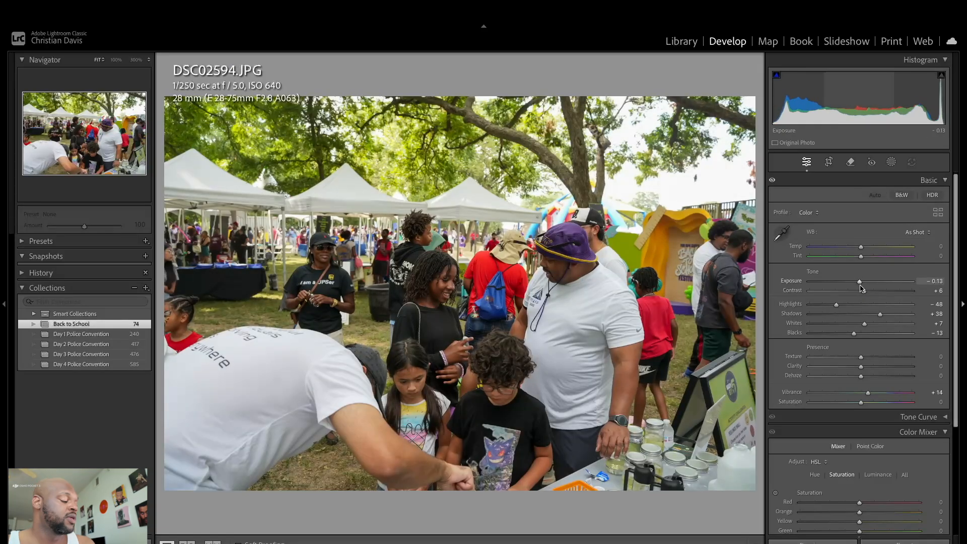
drag(861, 288, 865, 288)
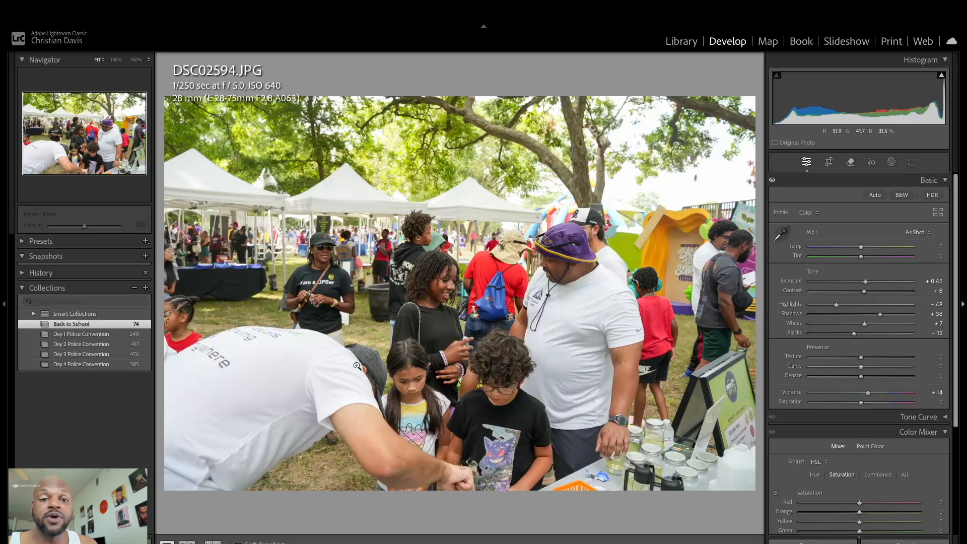
scroll(865, 287, up, 5)
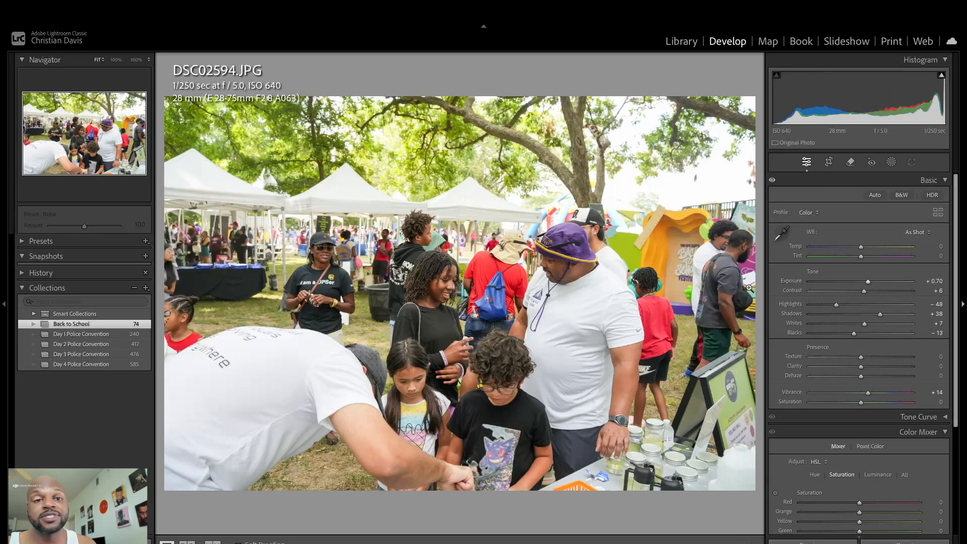
drag(861, 250, 860, 250)
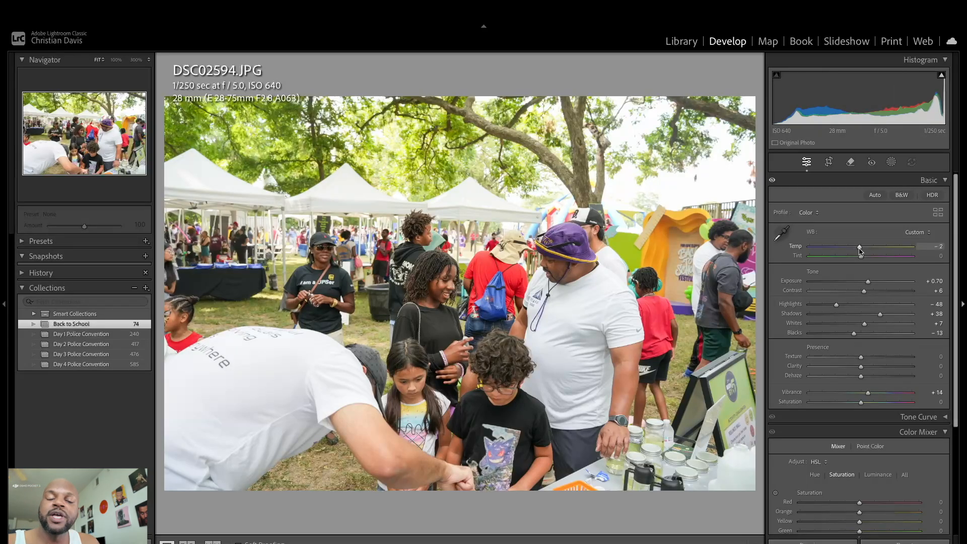